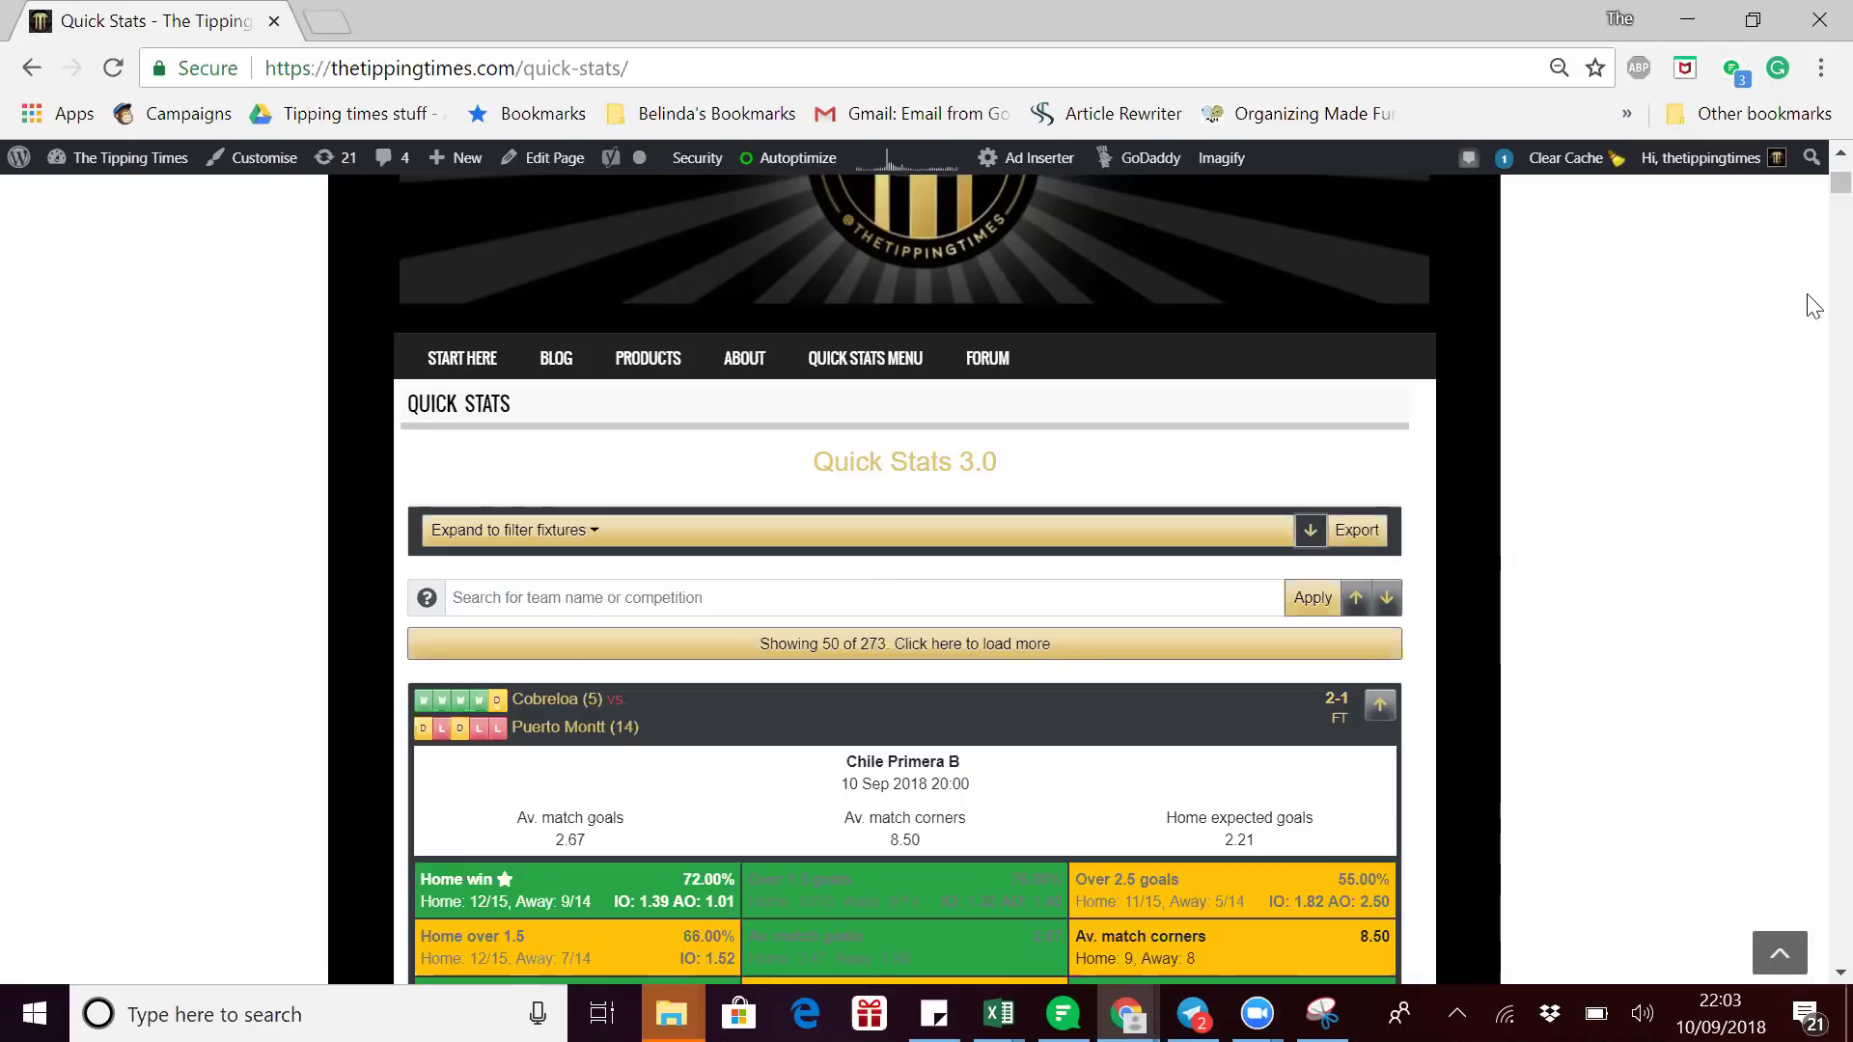
Look through the page and the saved filters list without choosing a filter.
mouse_move(1699, 166)
scroll(753, 492, "down", 10)
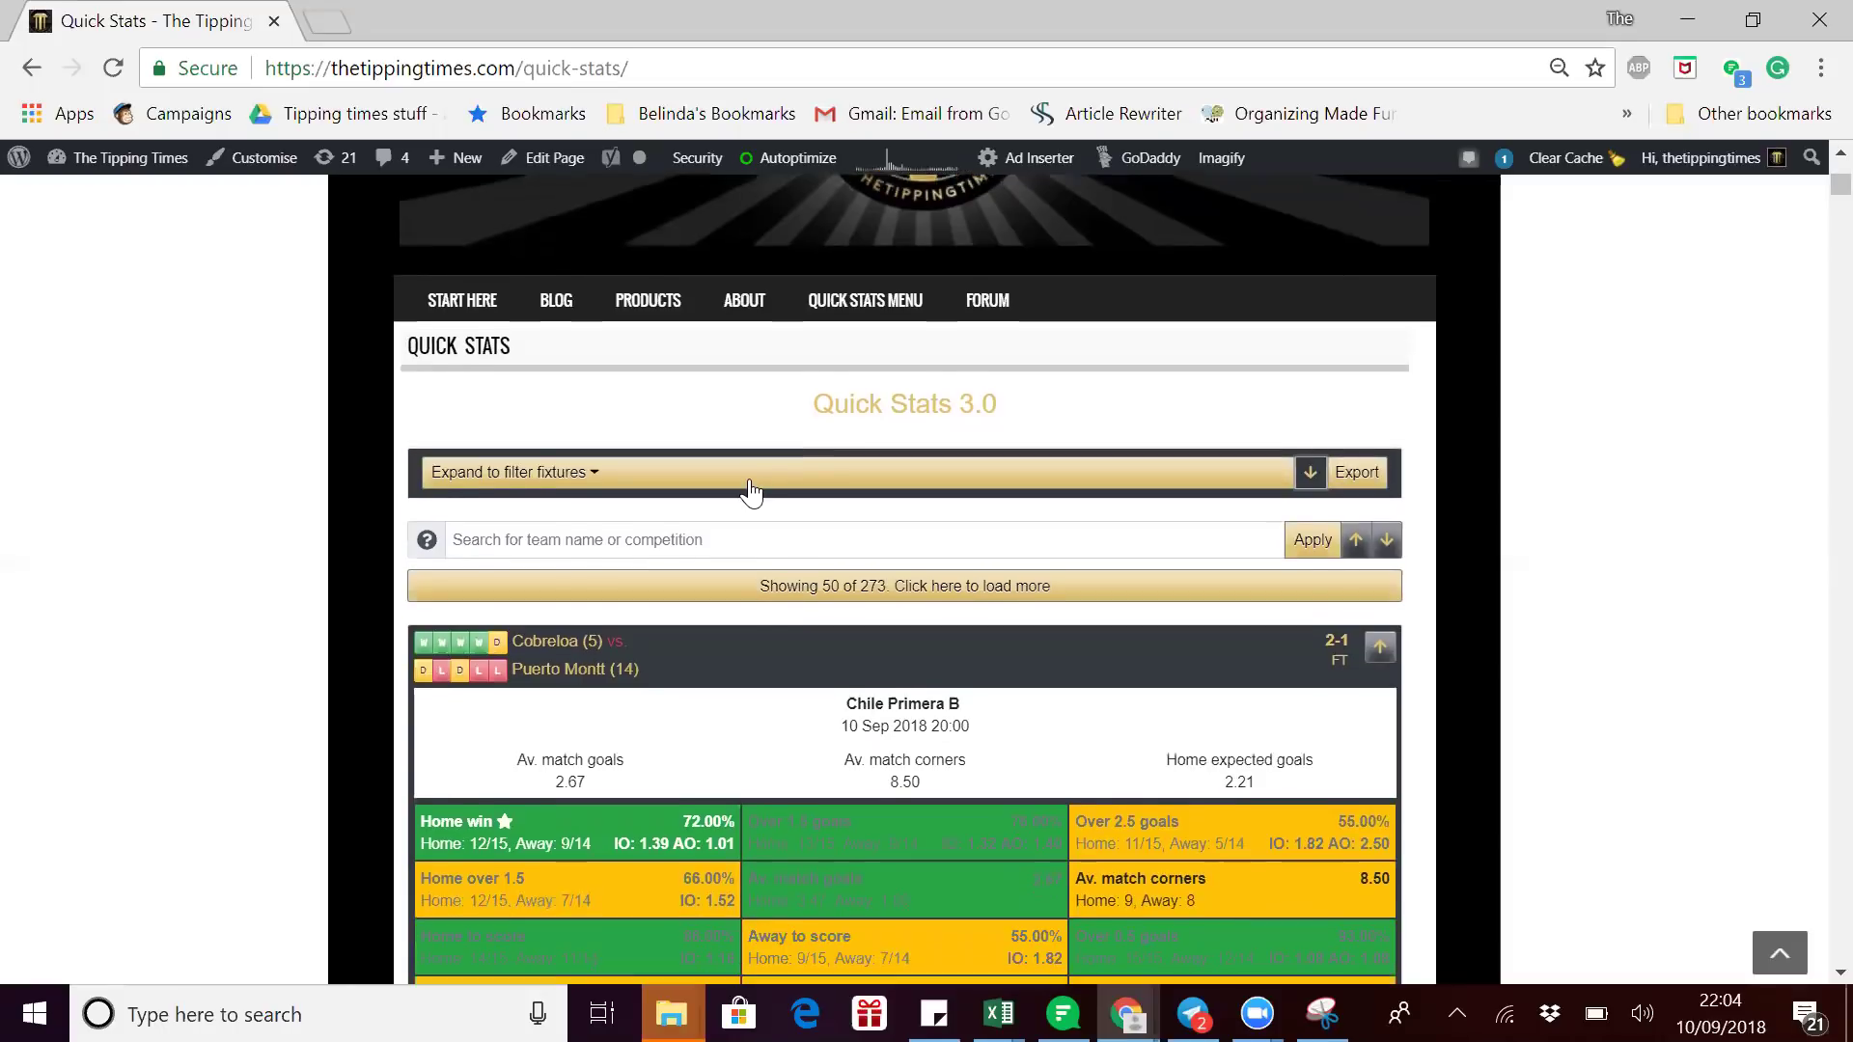
scroll(751, 493, "down", 10)
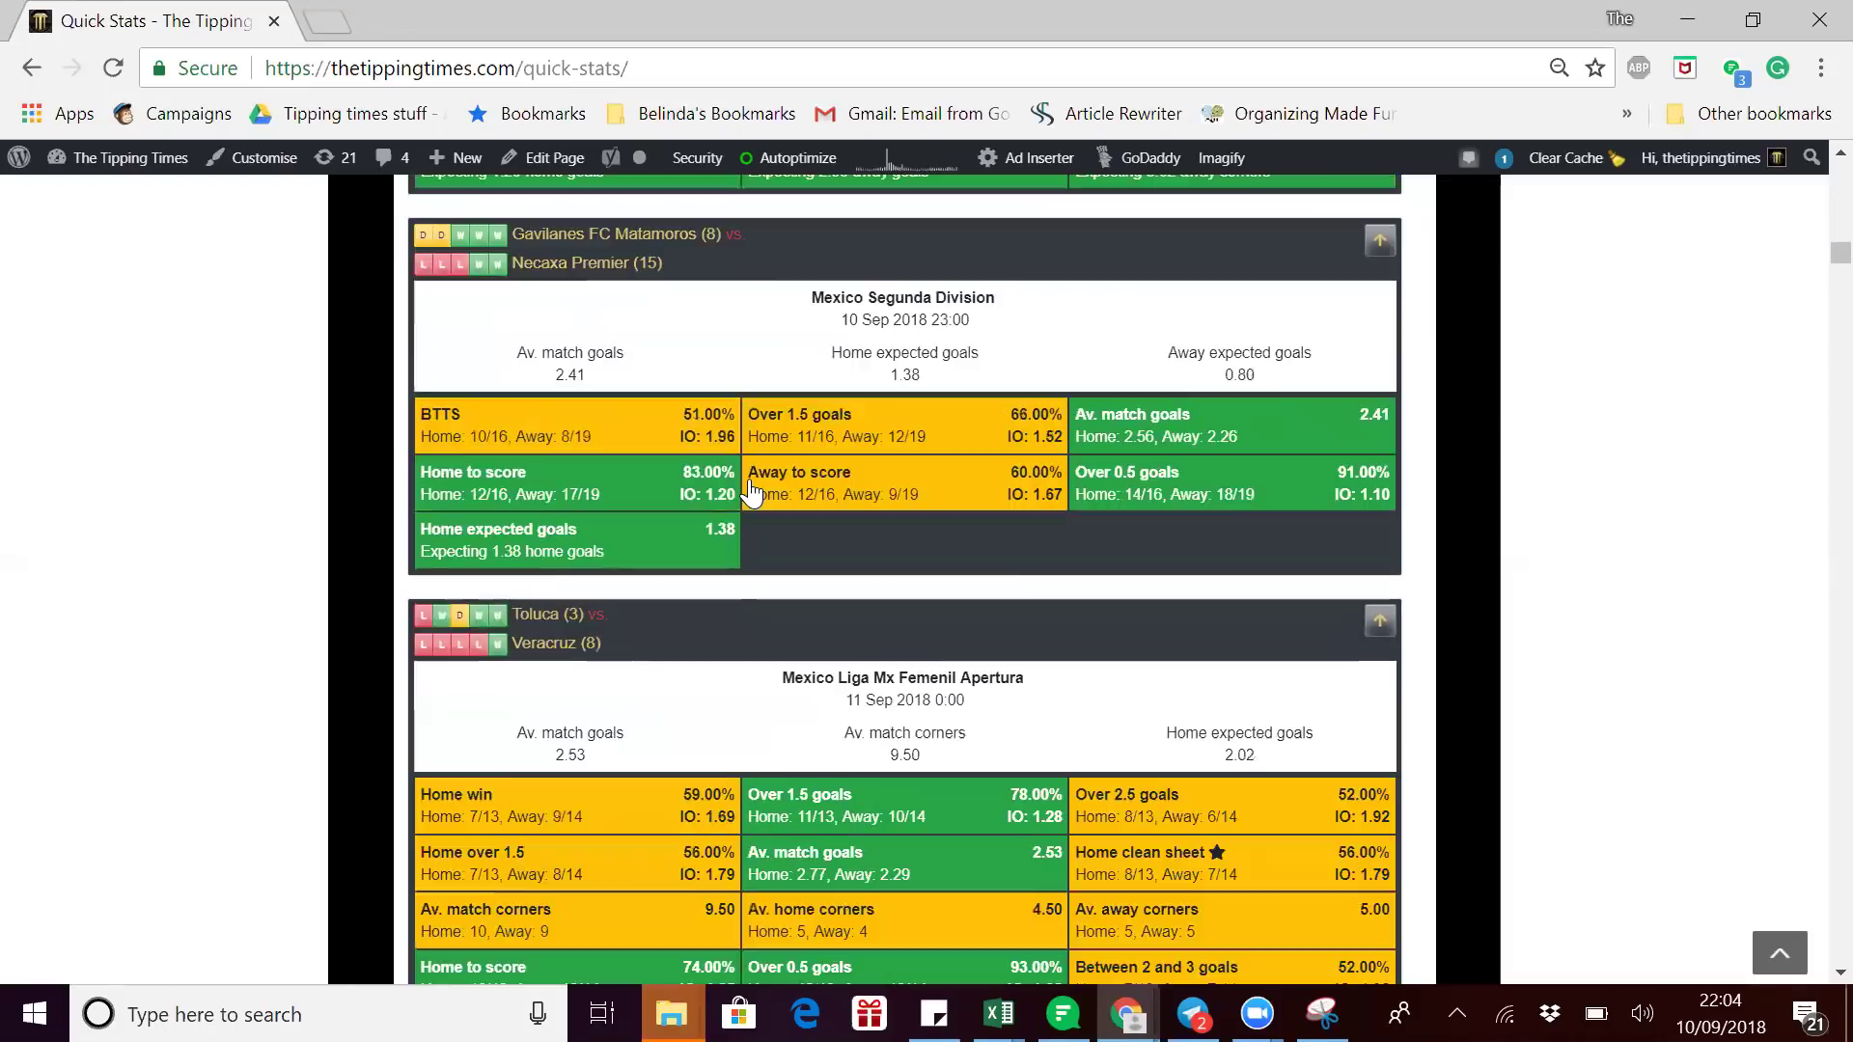
scroll(748, 479, "up", 20)
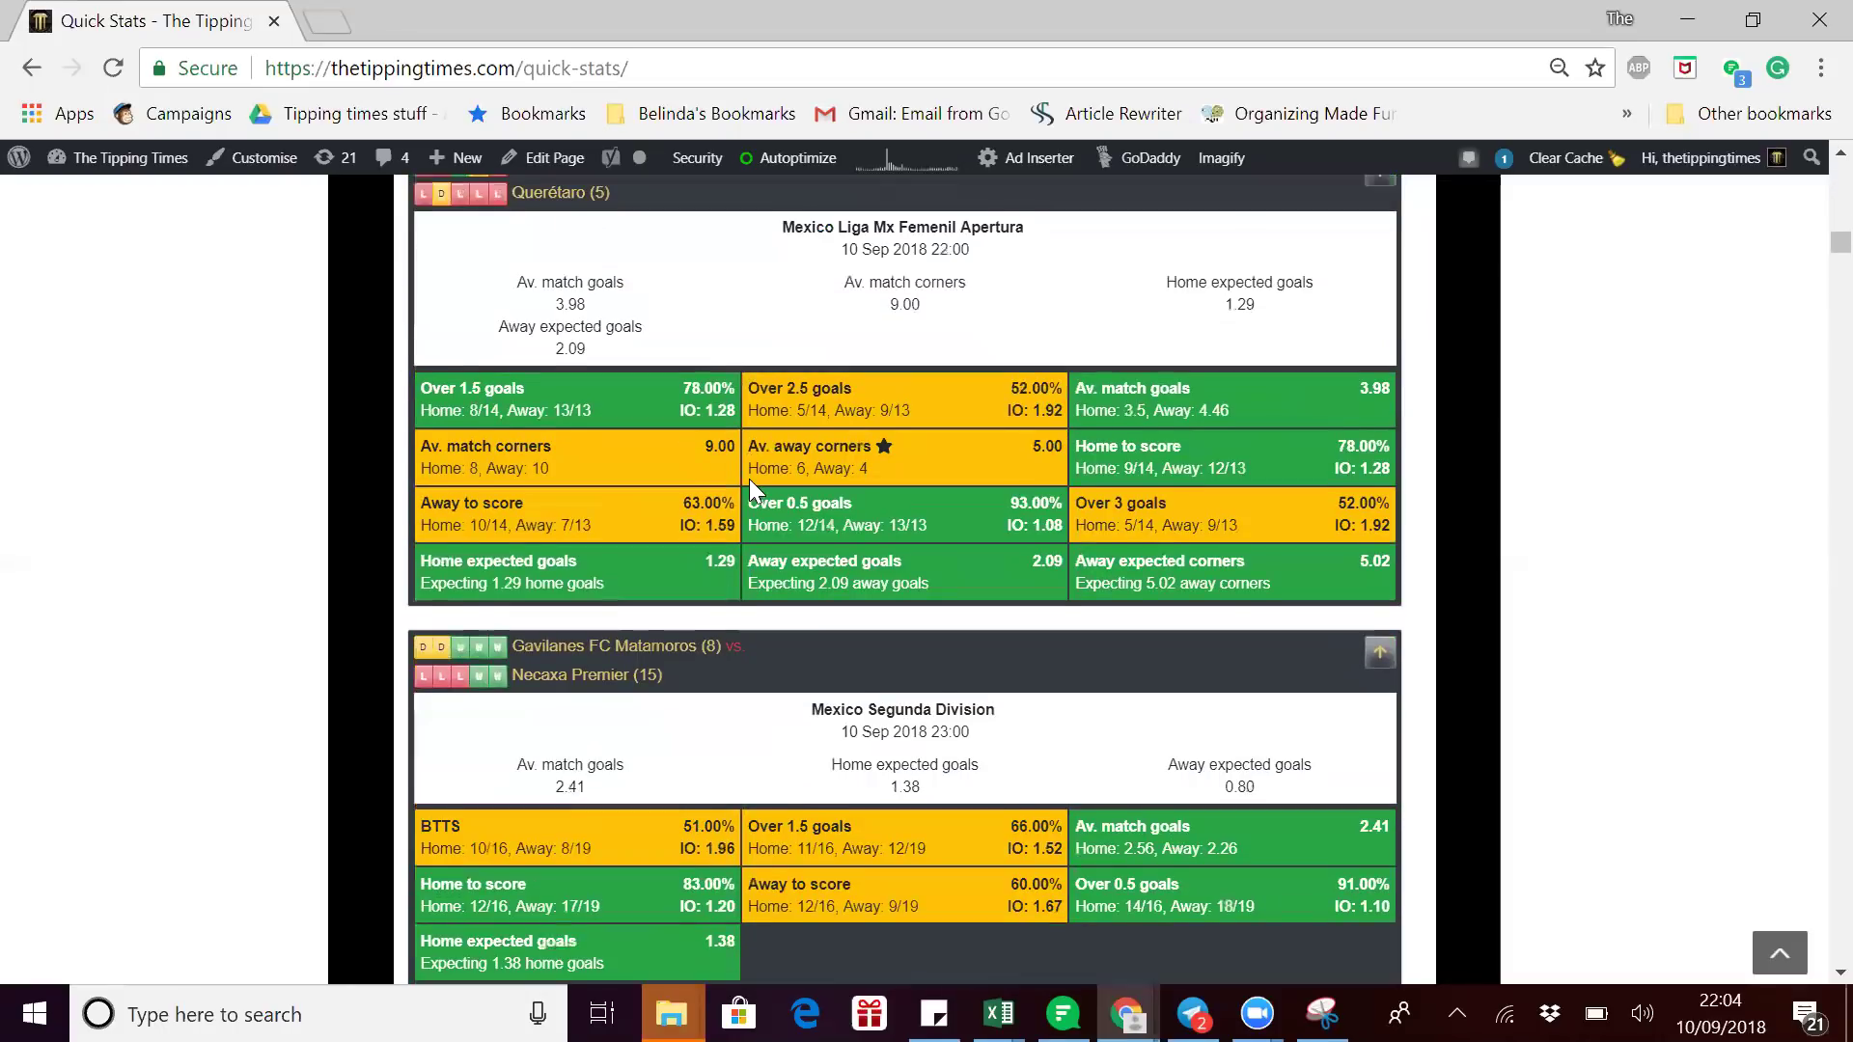
scroll(749, 479, "up", 2)
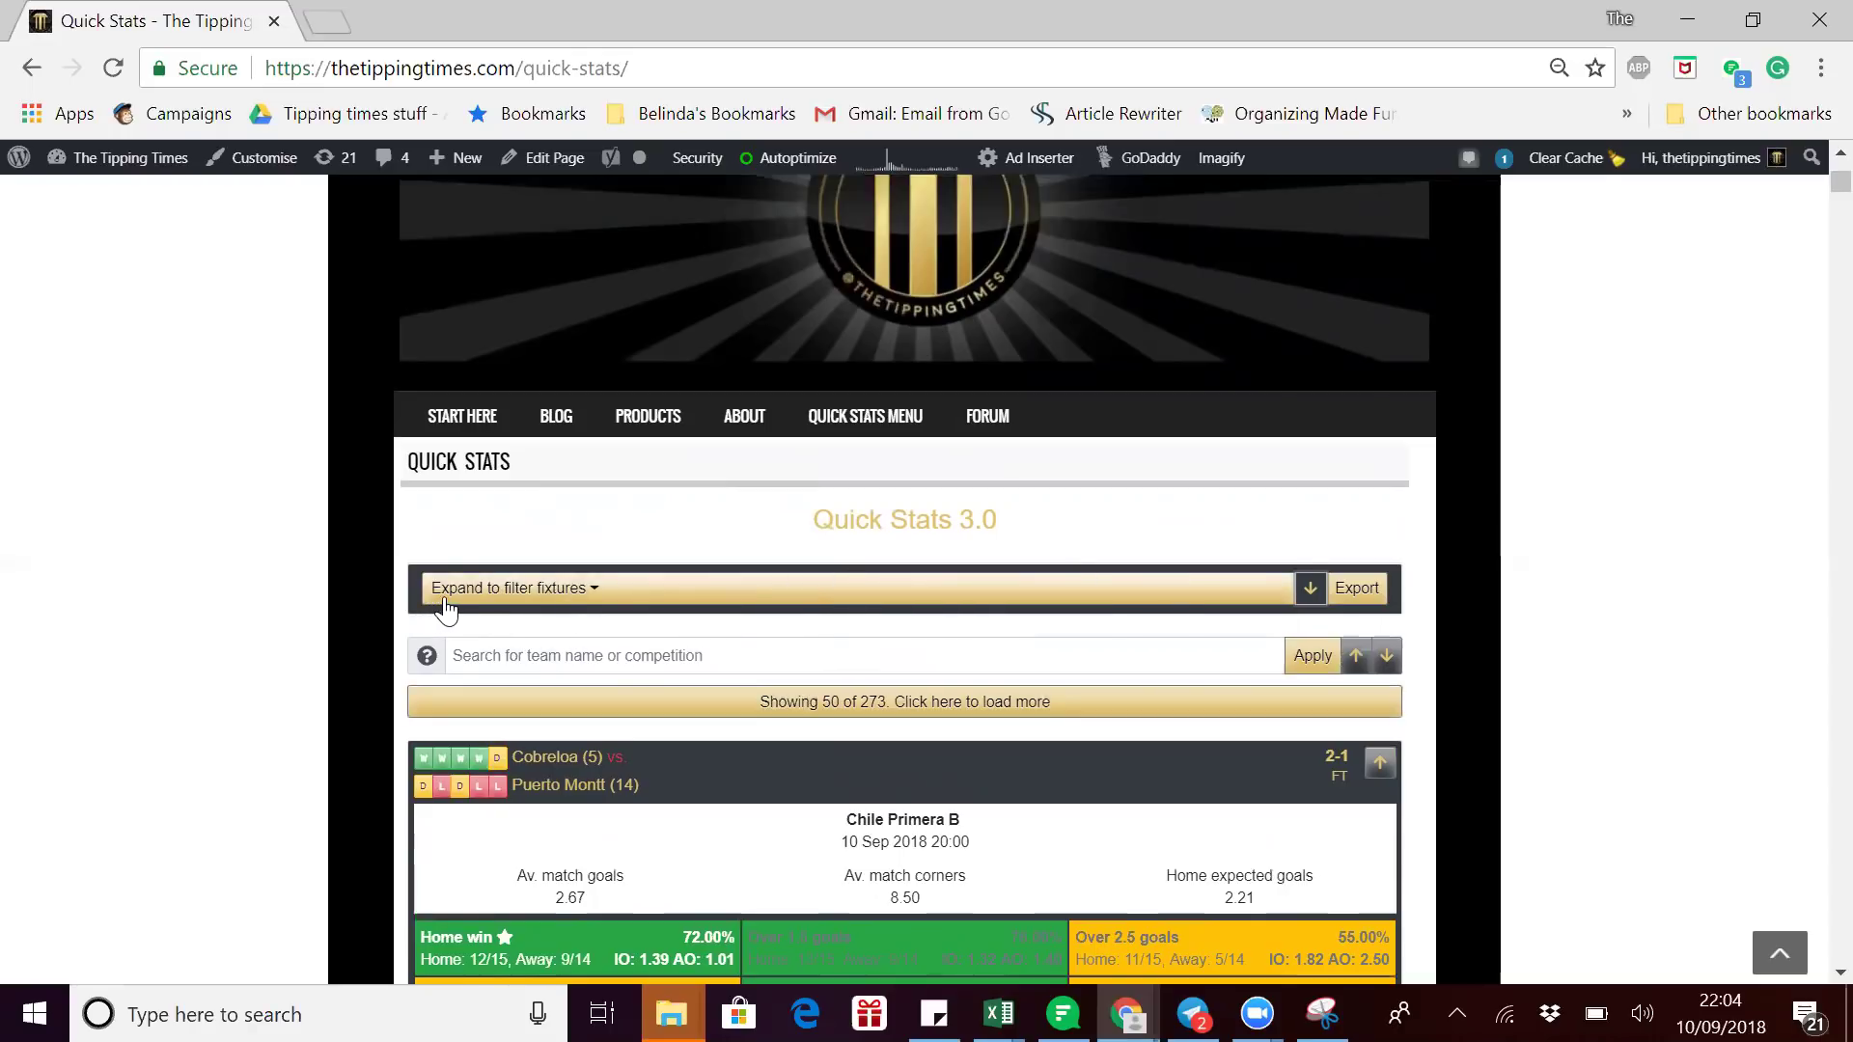
left_click(596, 591)
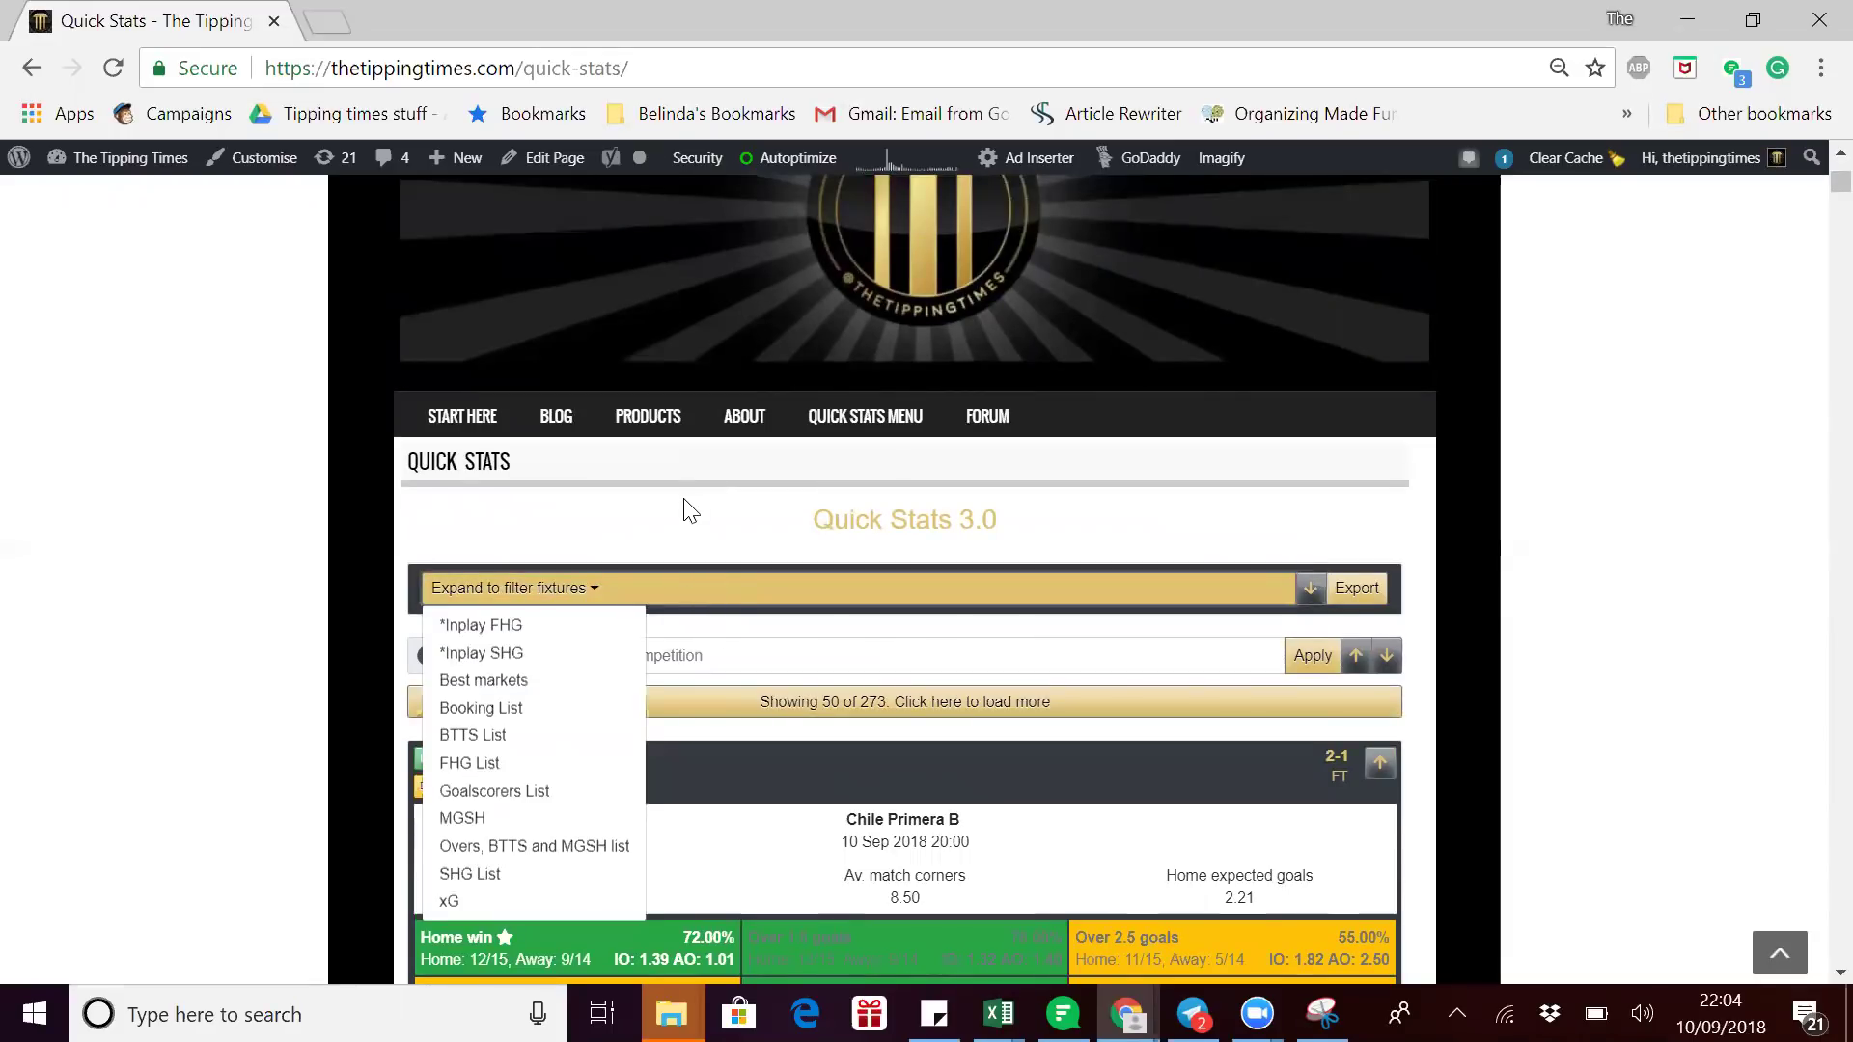
left_click(835, 586)
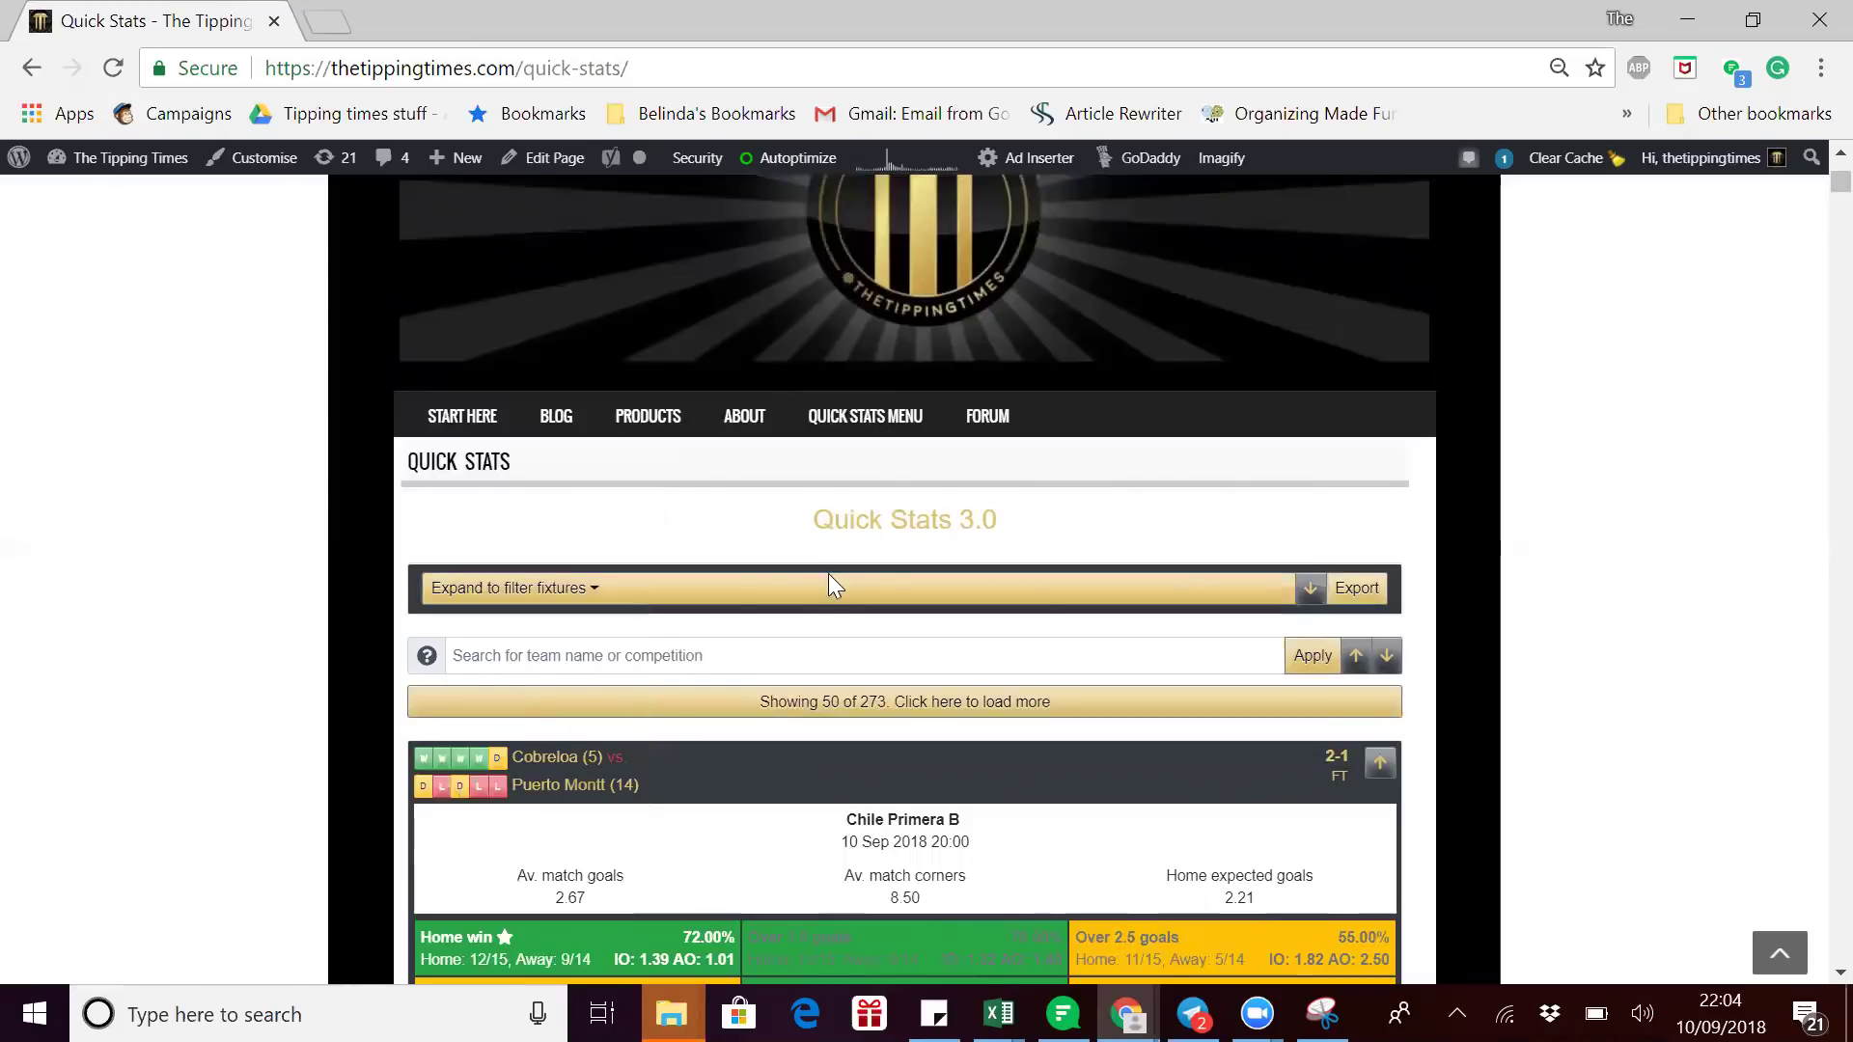
Expand the full fixture filter settings and name the new filter 'TT o1.5'.
left_click(1310, 590)
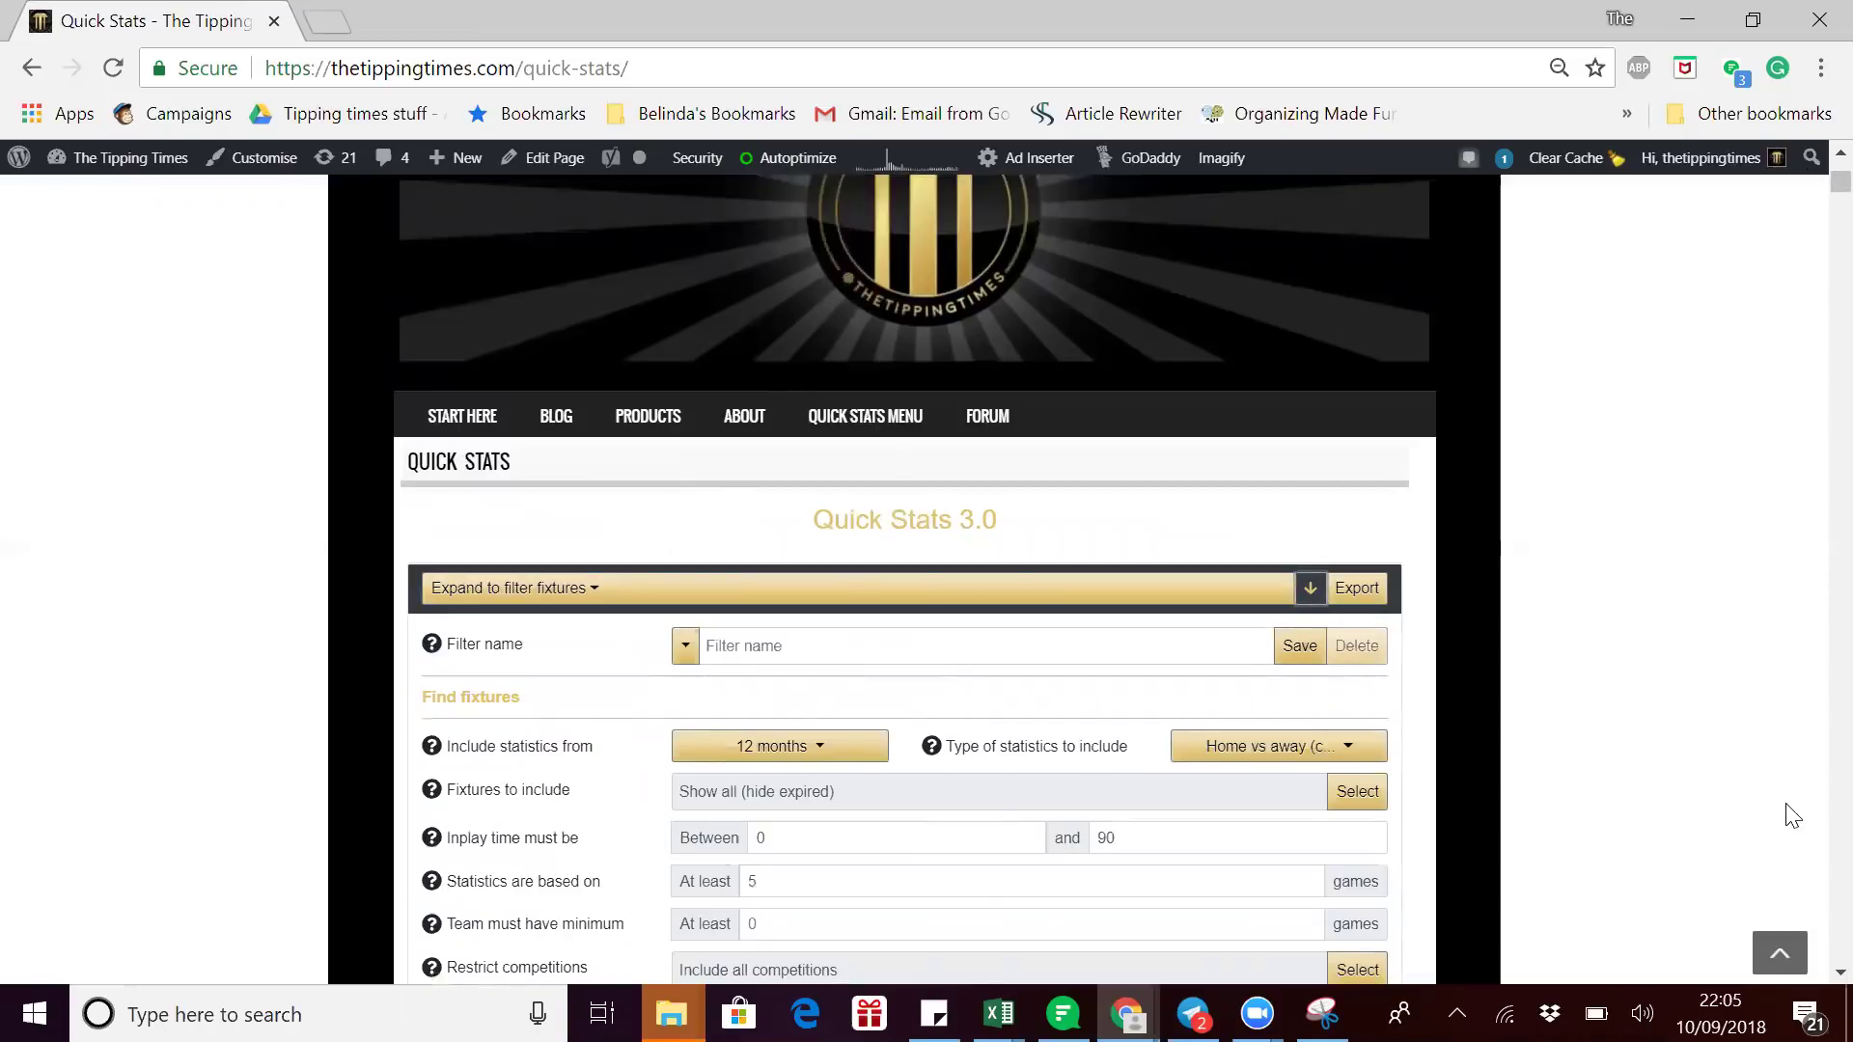
scroll(1807, 975, "down", 2)
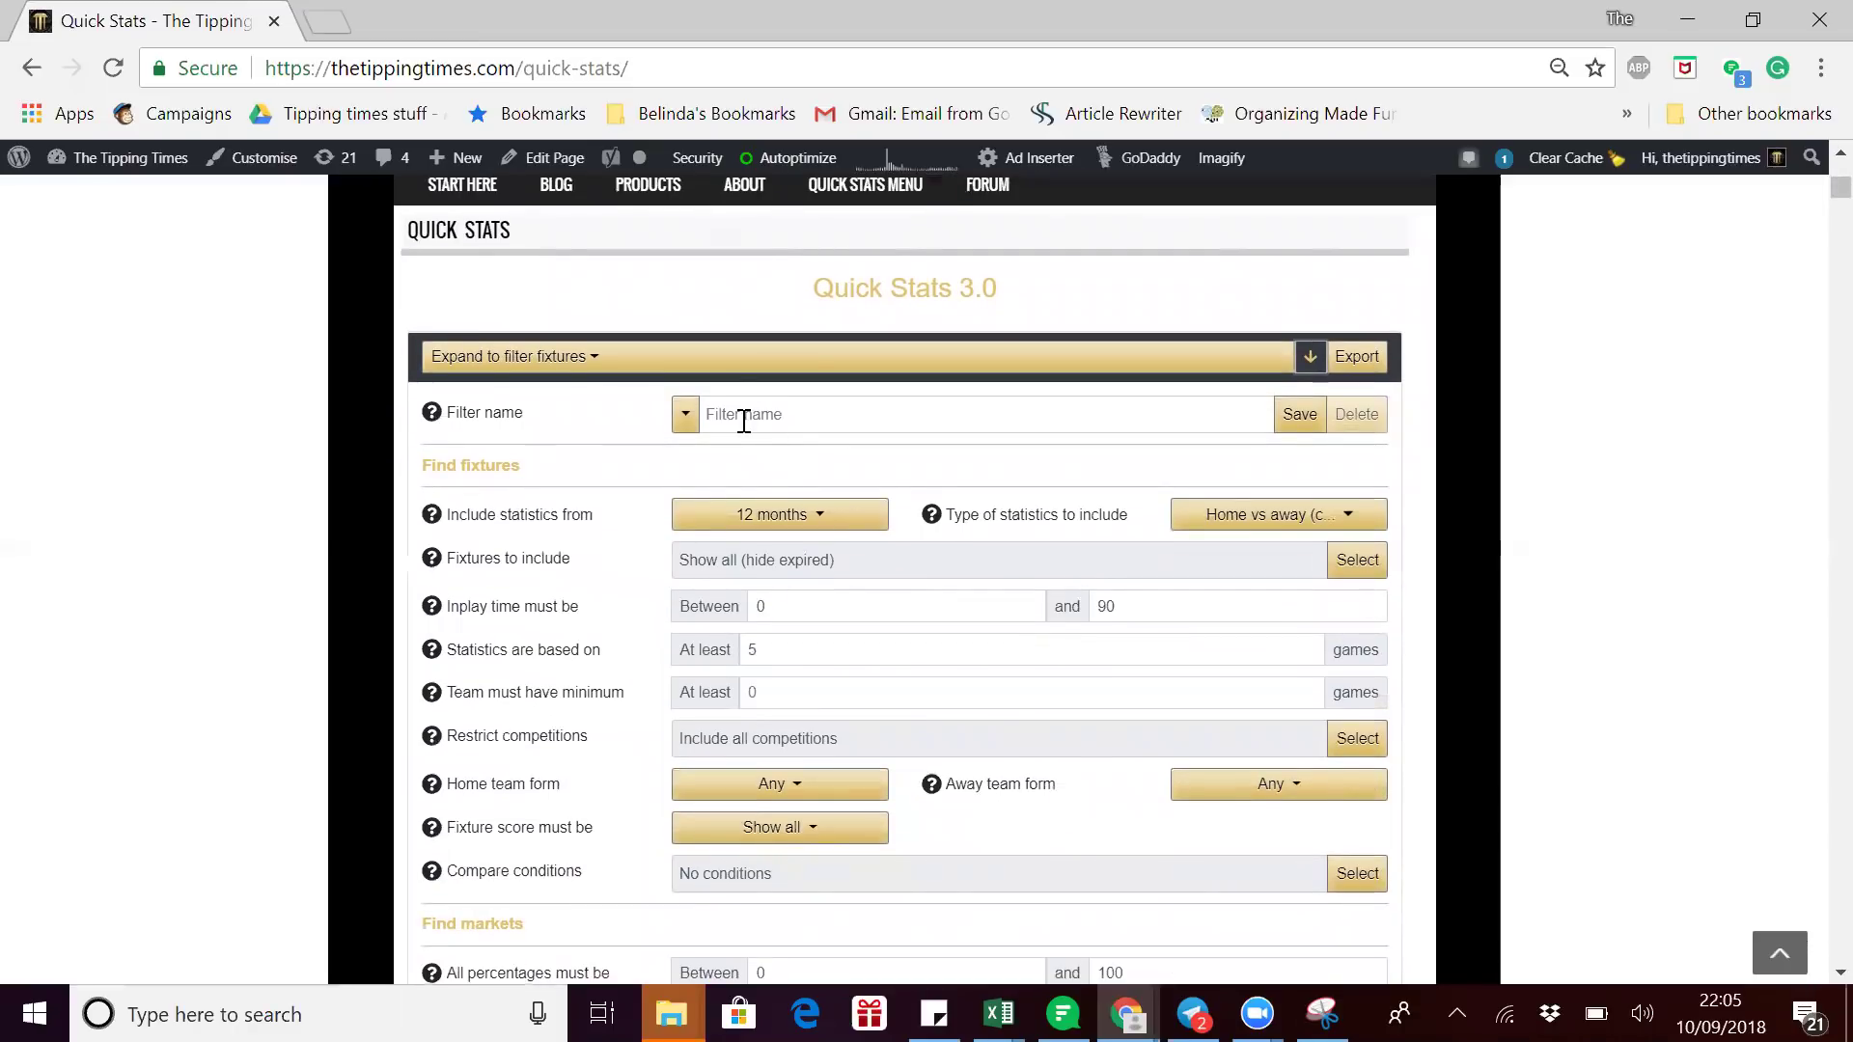
left_click(744, 422)
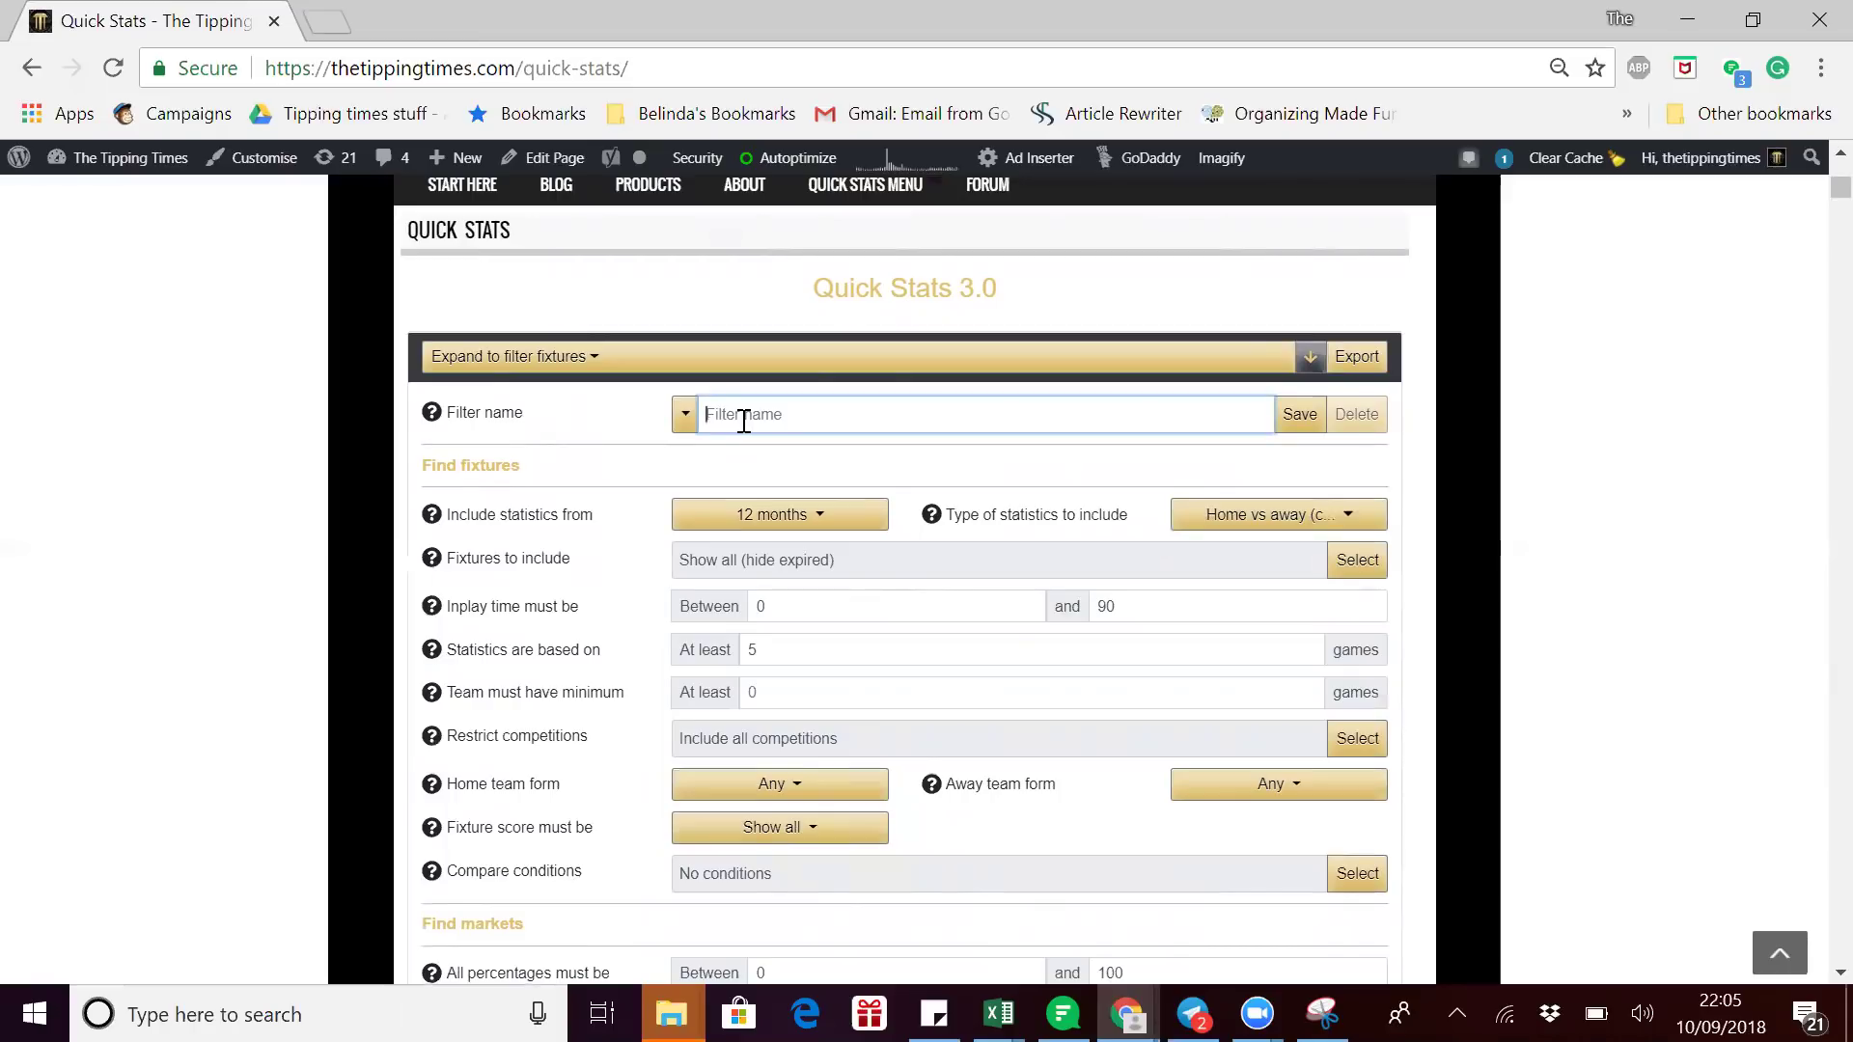
type("TT")
type(" d")
type("5")
Set Include statistics from to the last 6 months instead of 12.
left_click(813, 519)
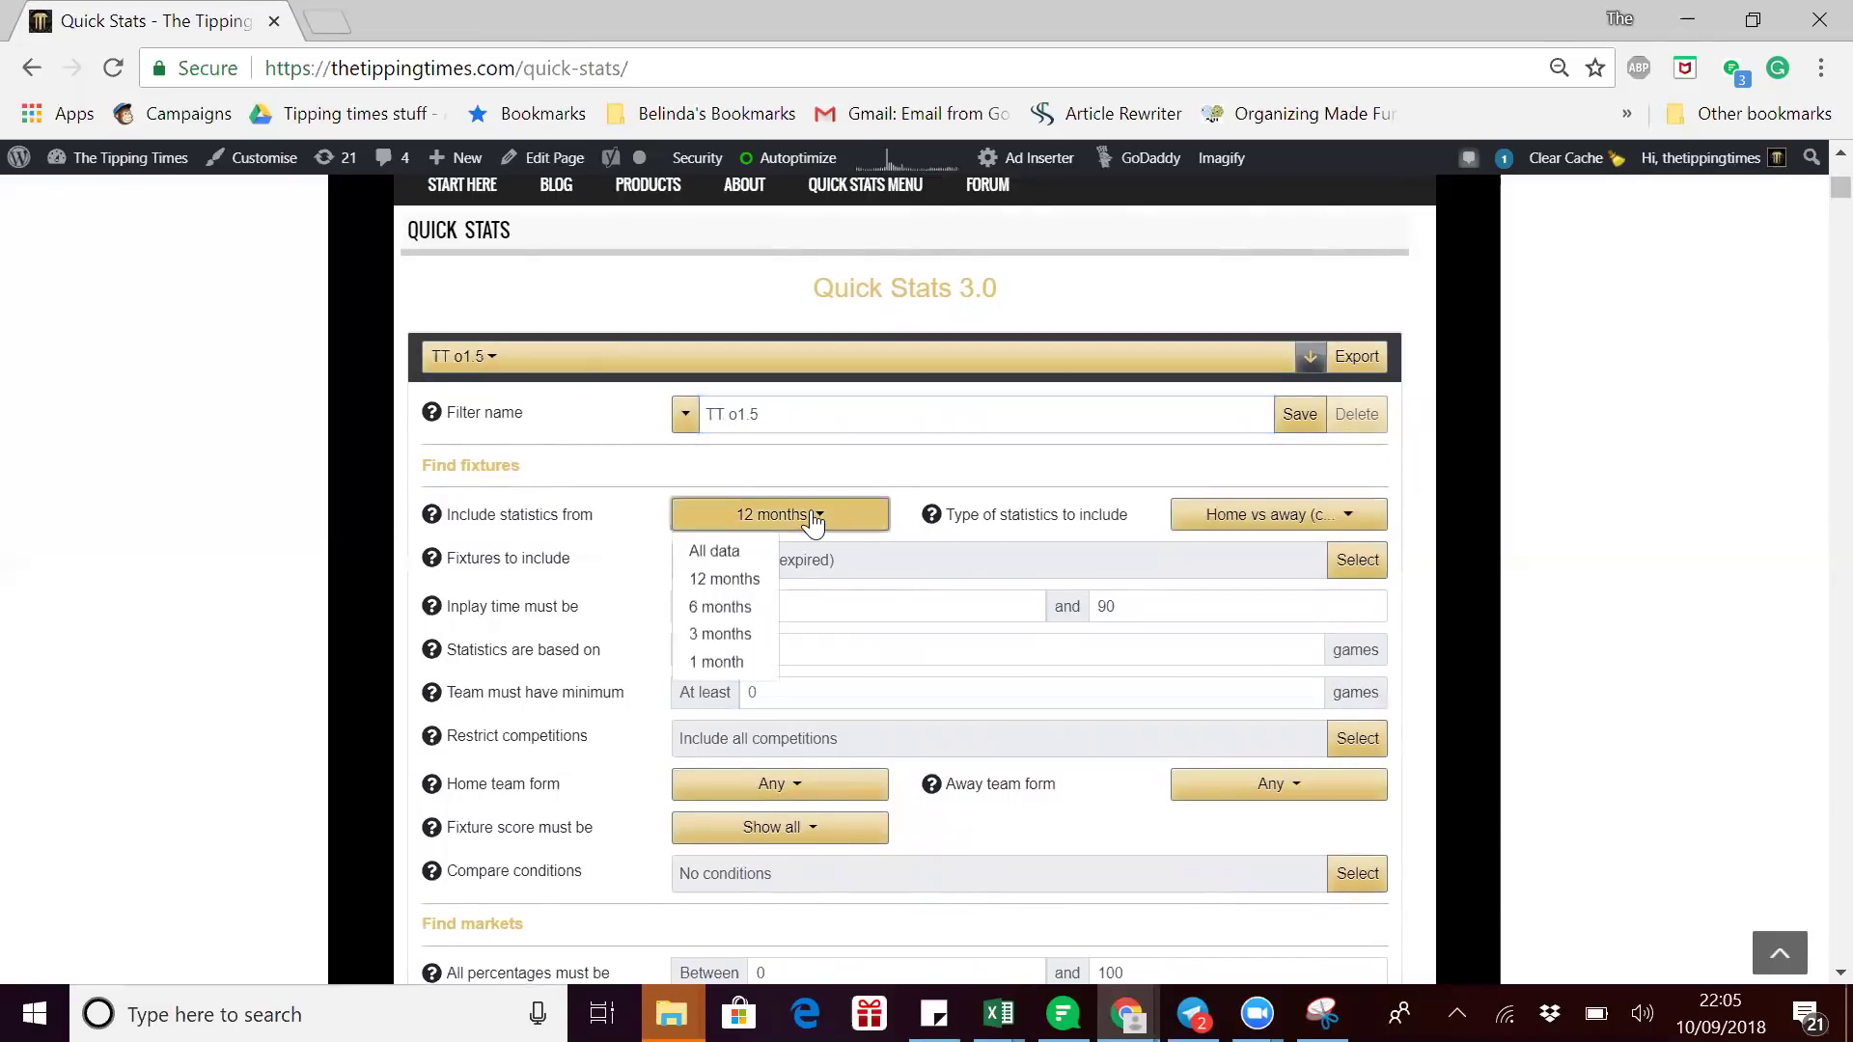
left_click(712, 608)
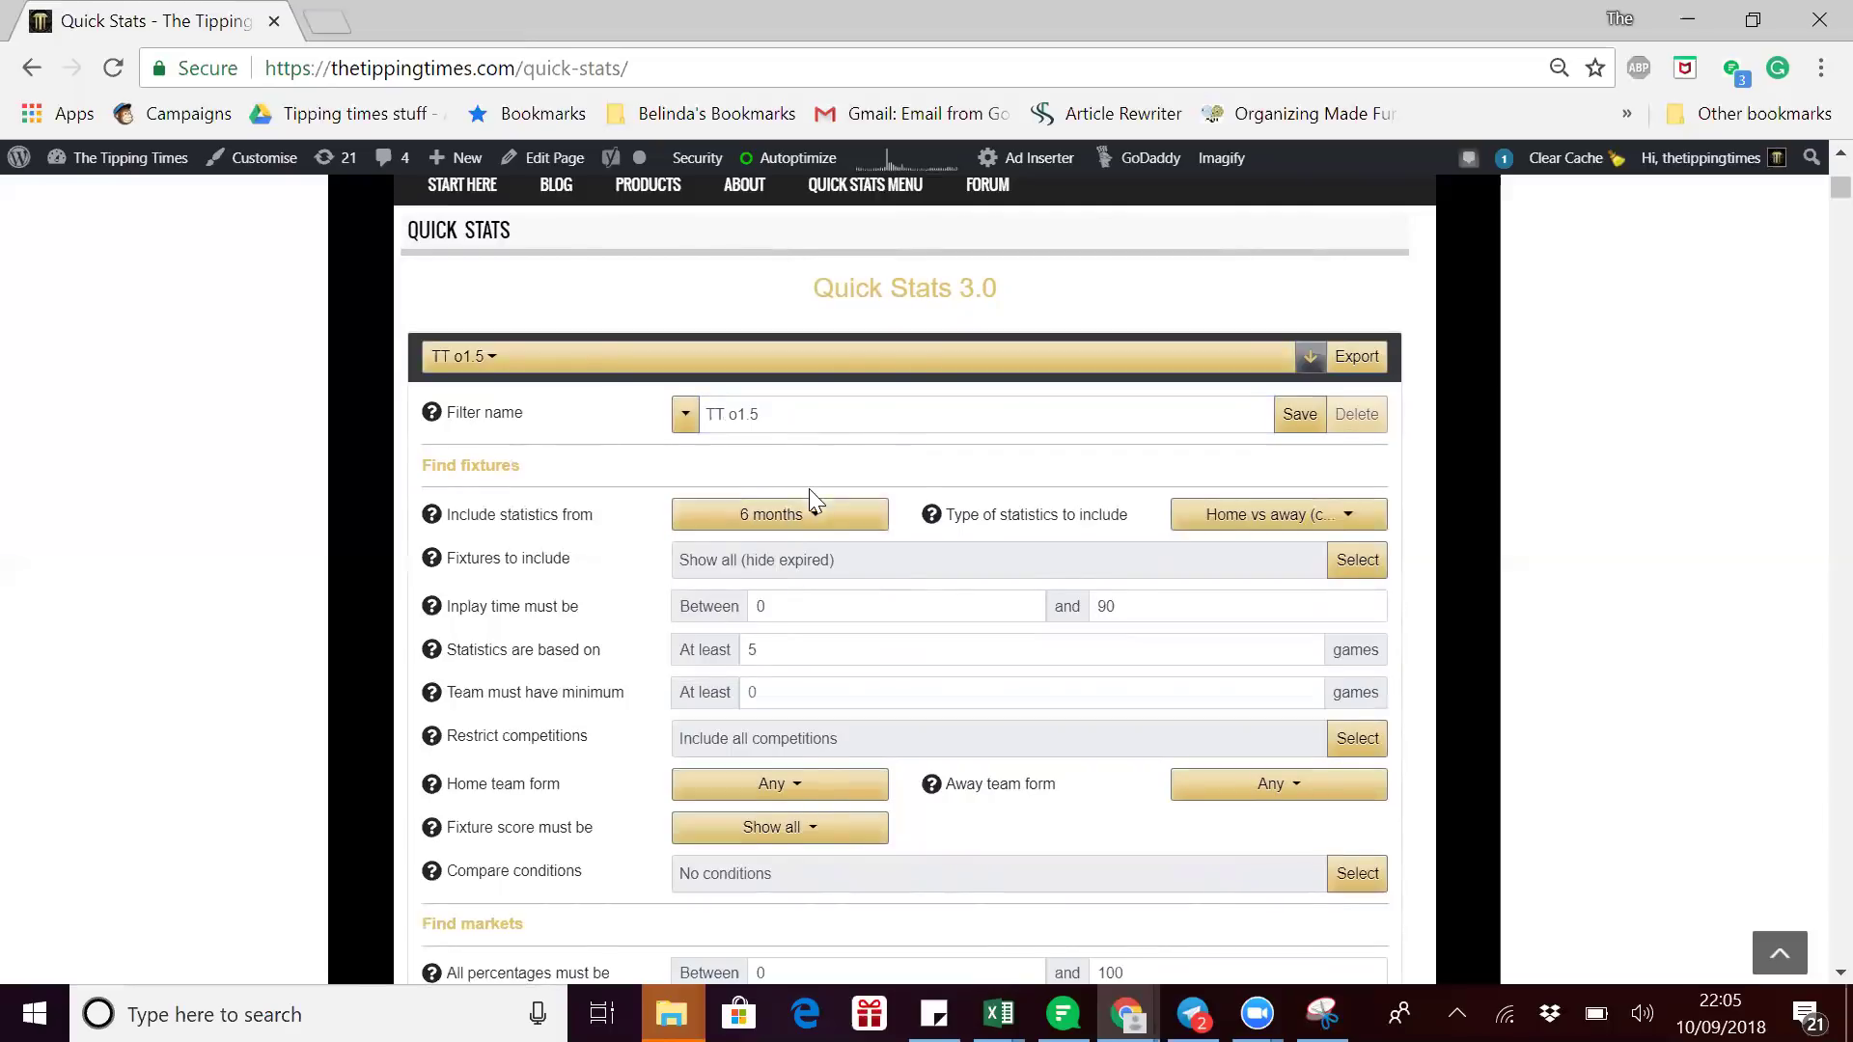
left_click(807, 519)
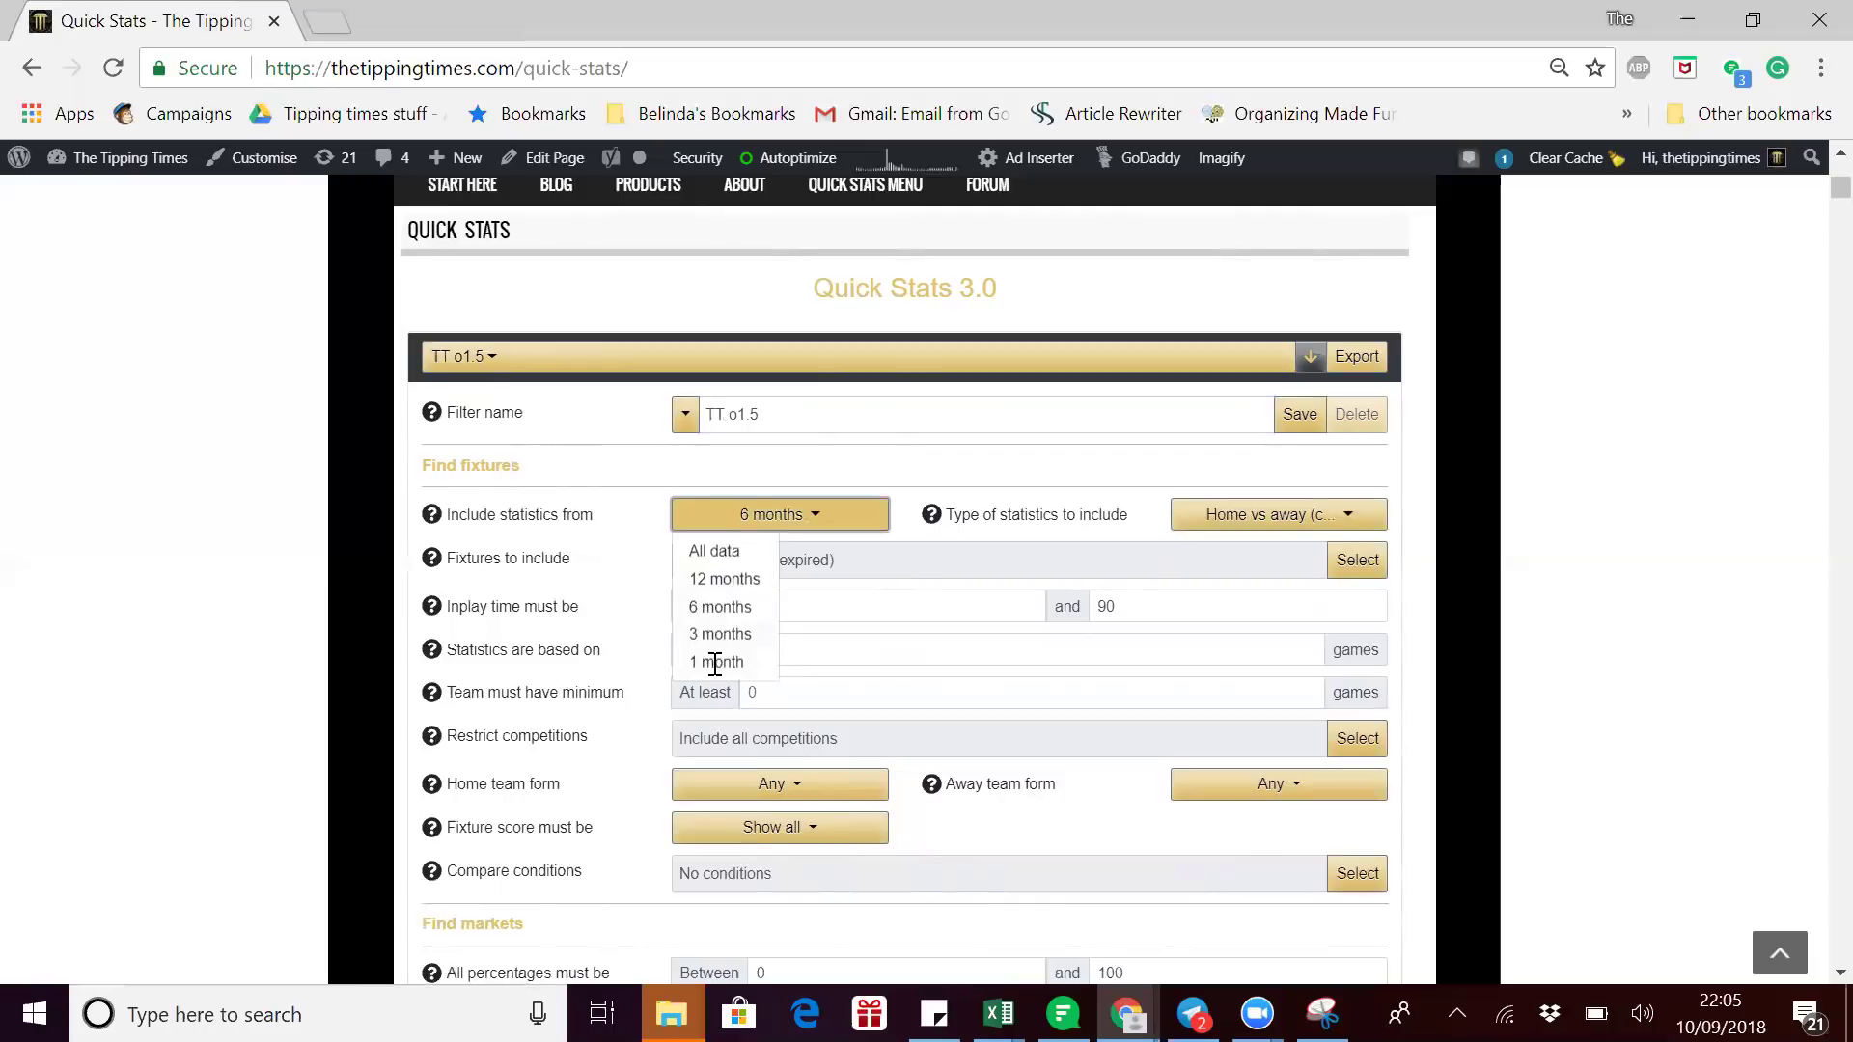
left_click(839, 523)
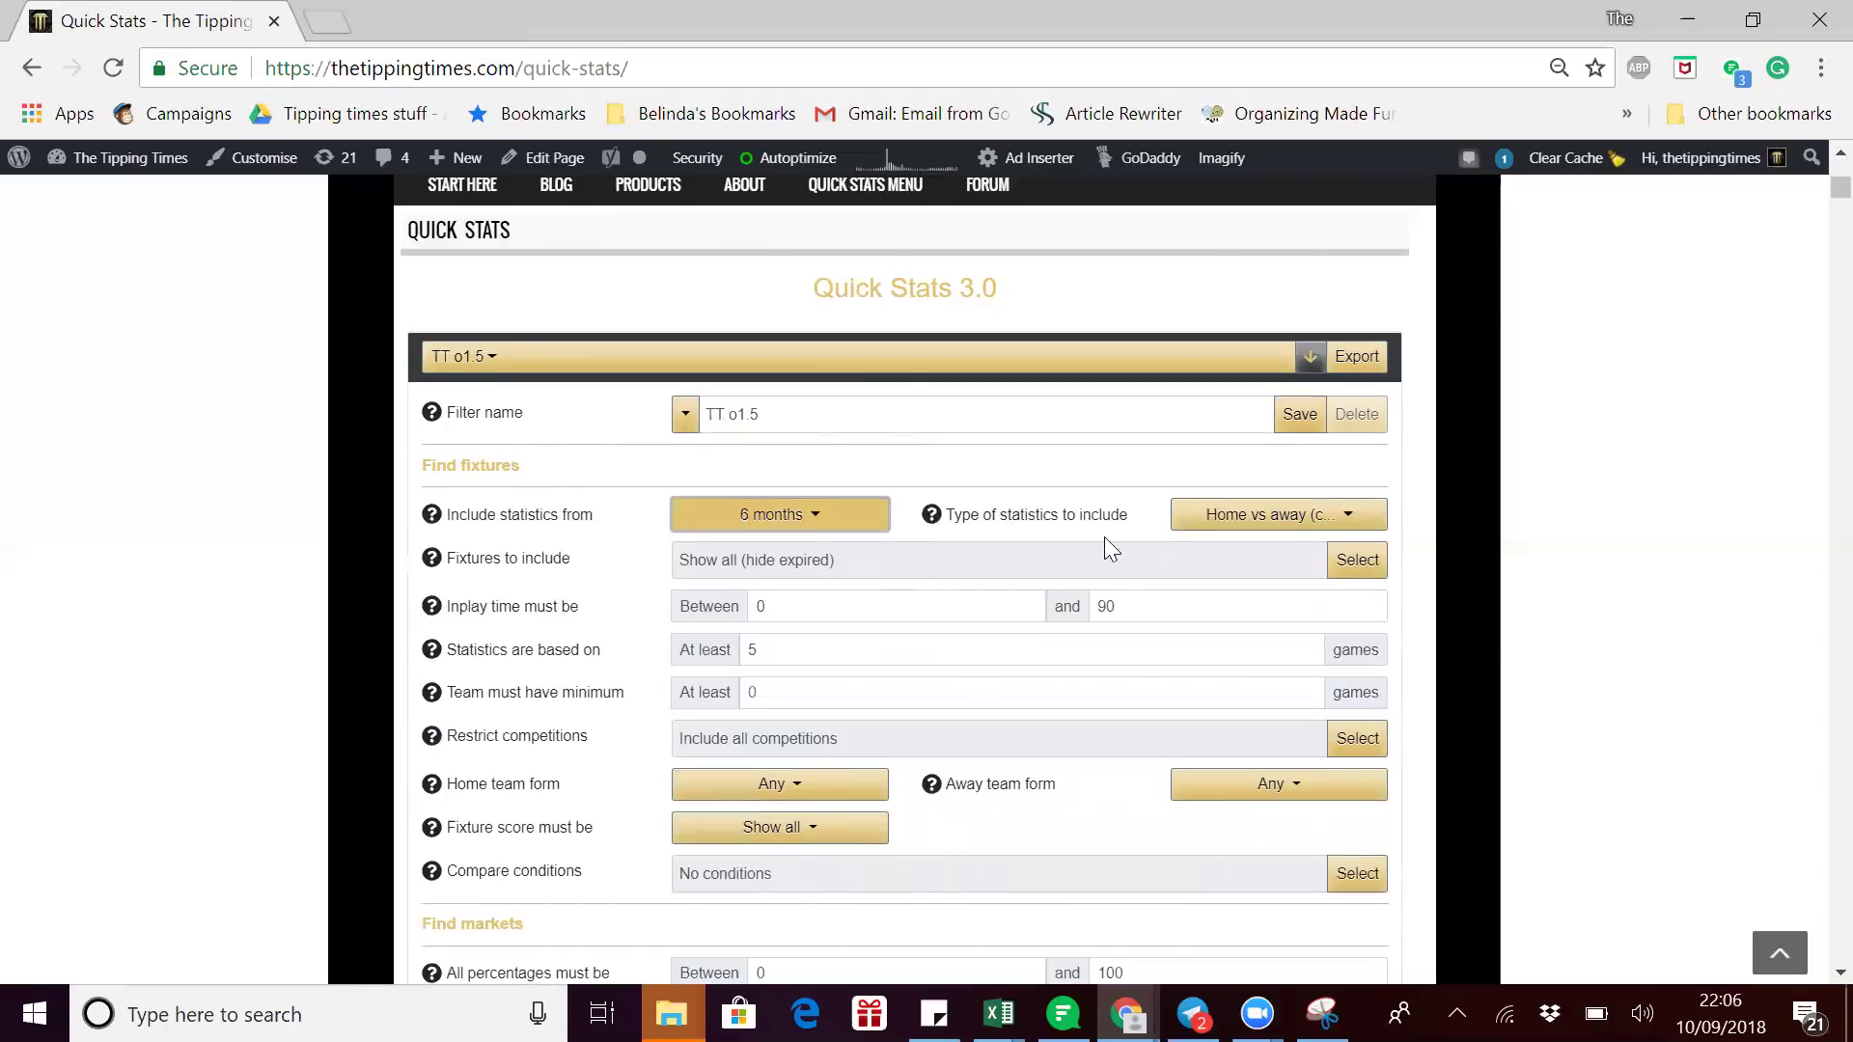
left_click(1232, 522)
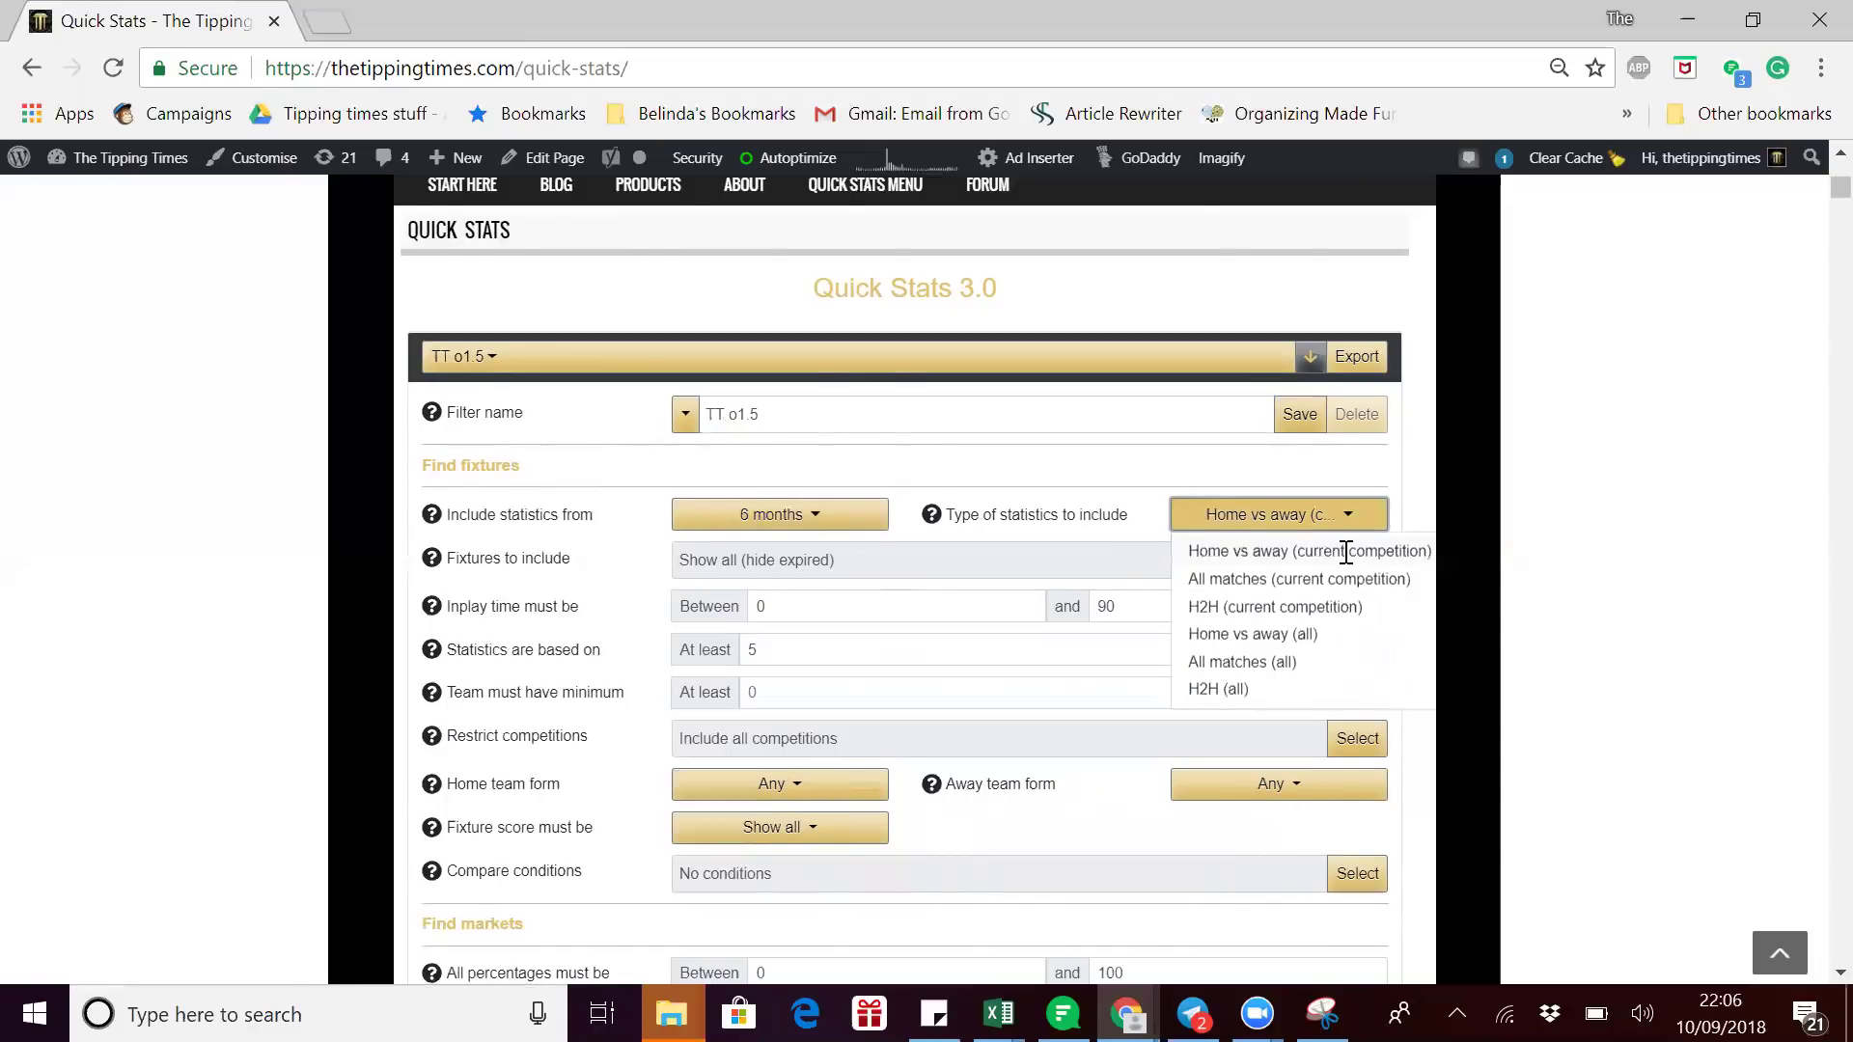
left_click(930, 517)
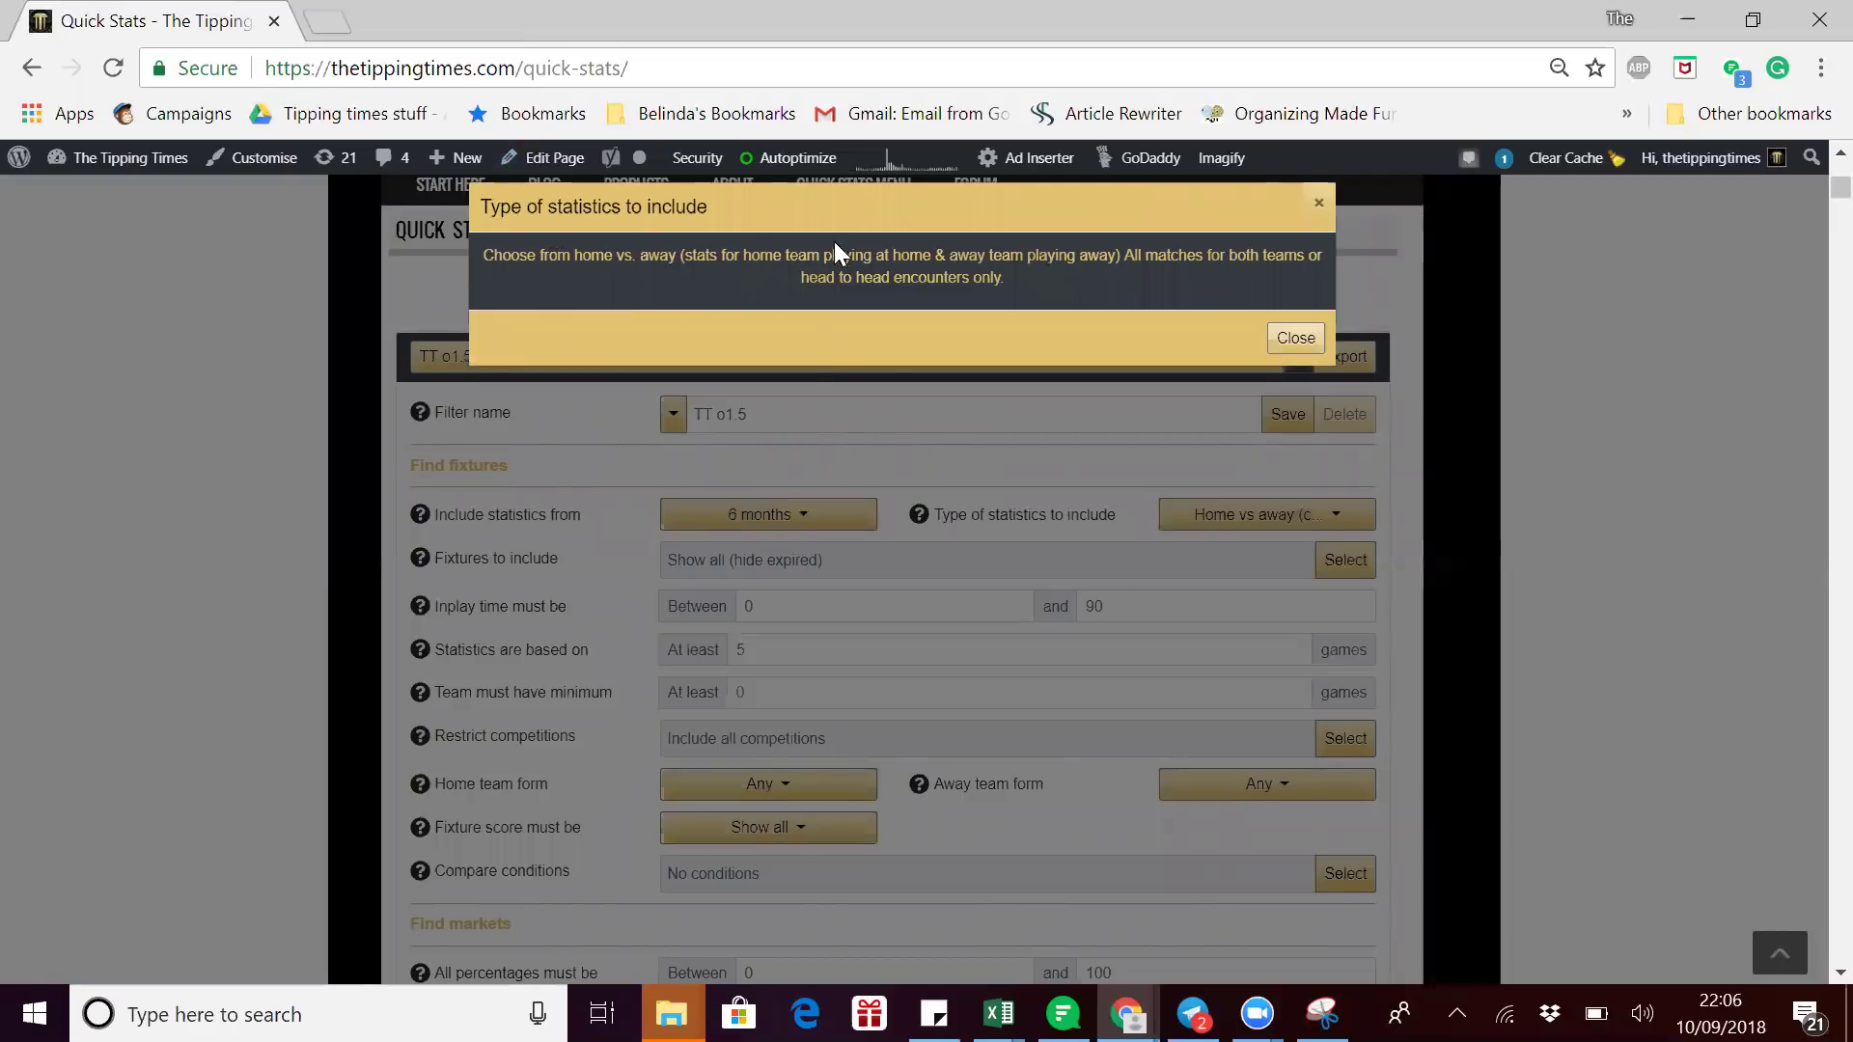
left_click(1298, 343)
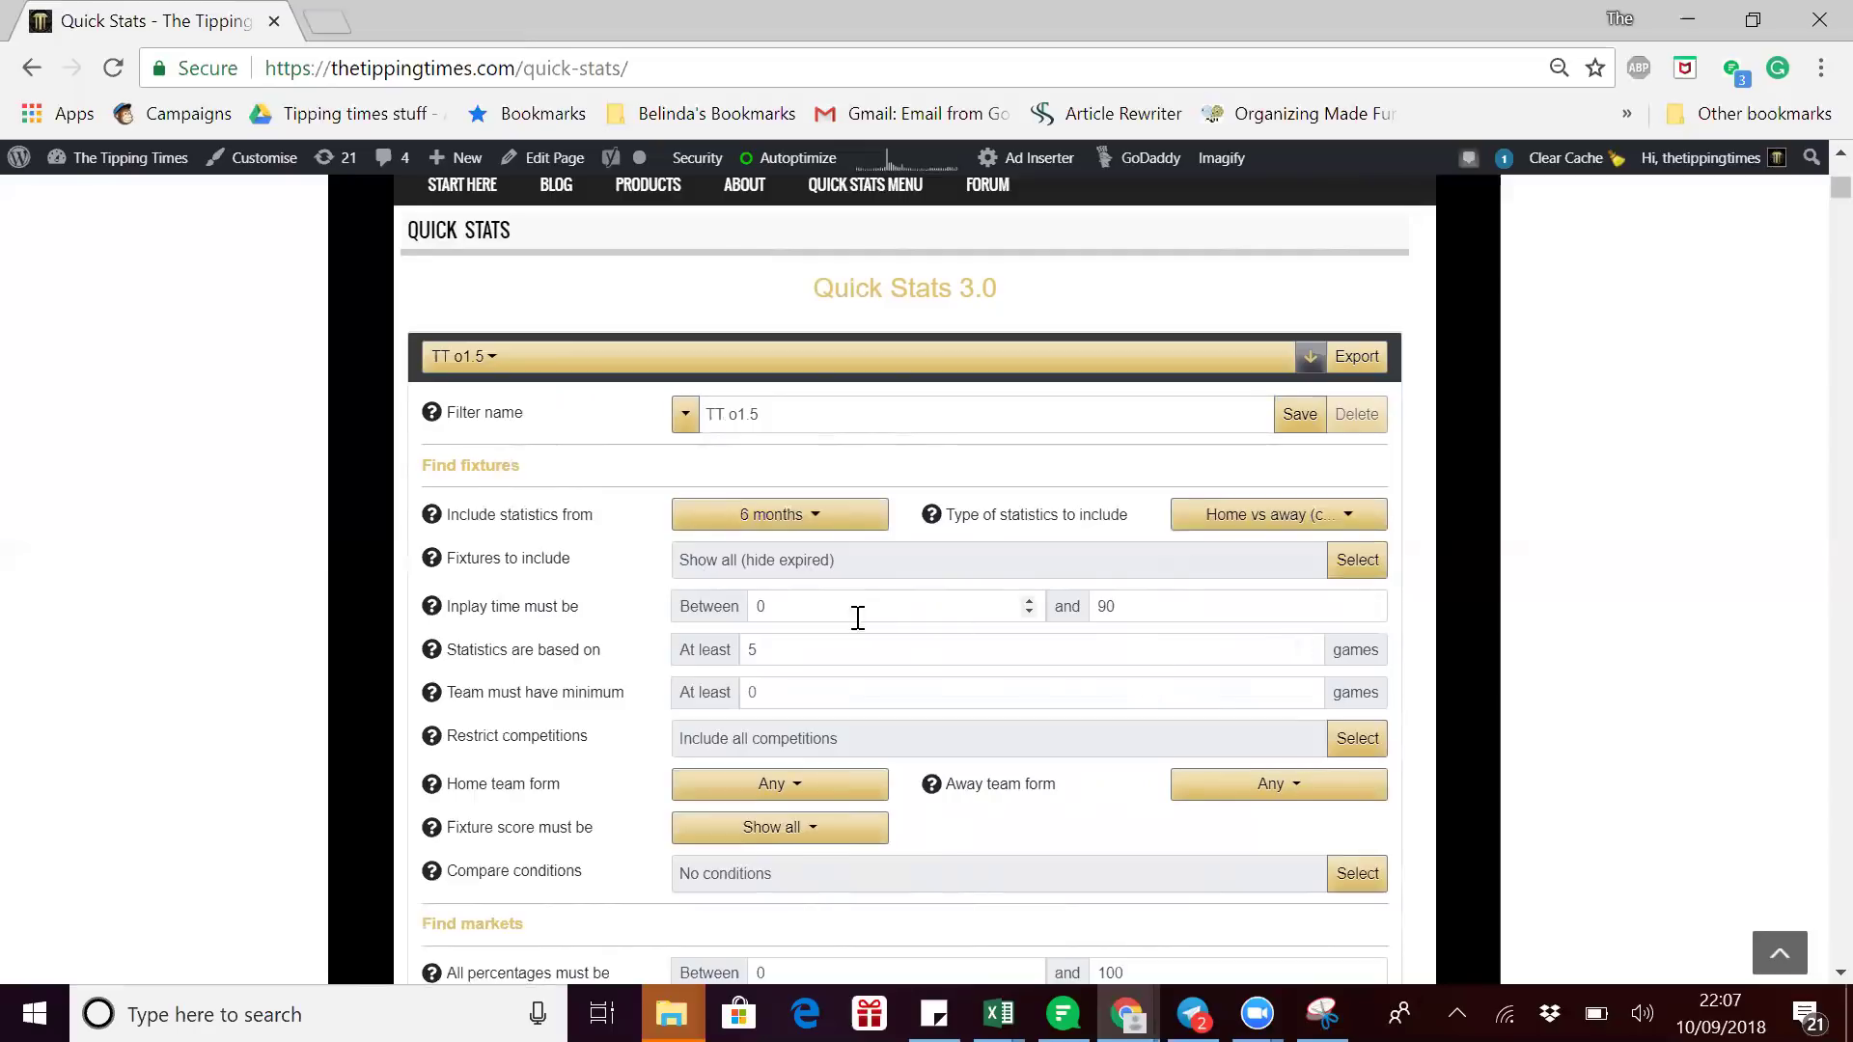
Change the minimum games the statistics are based on from 5 to 10.
left_click(764, 654)
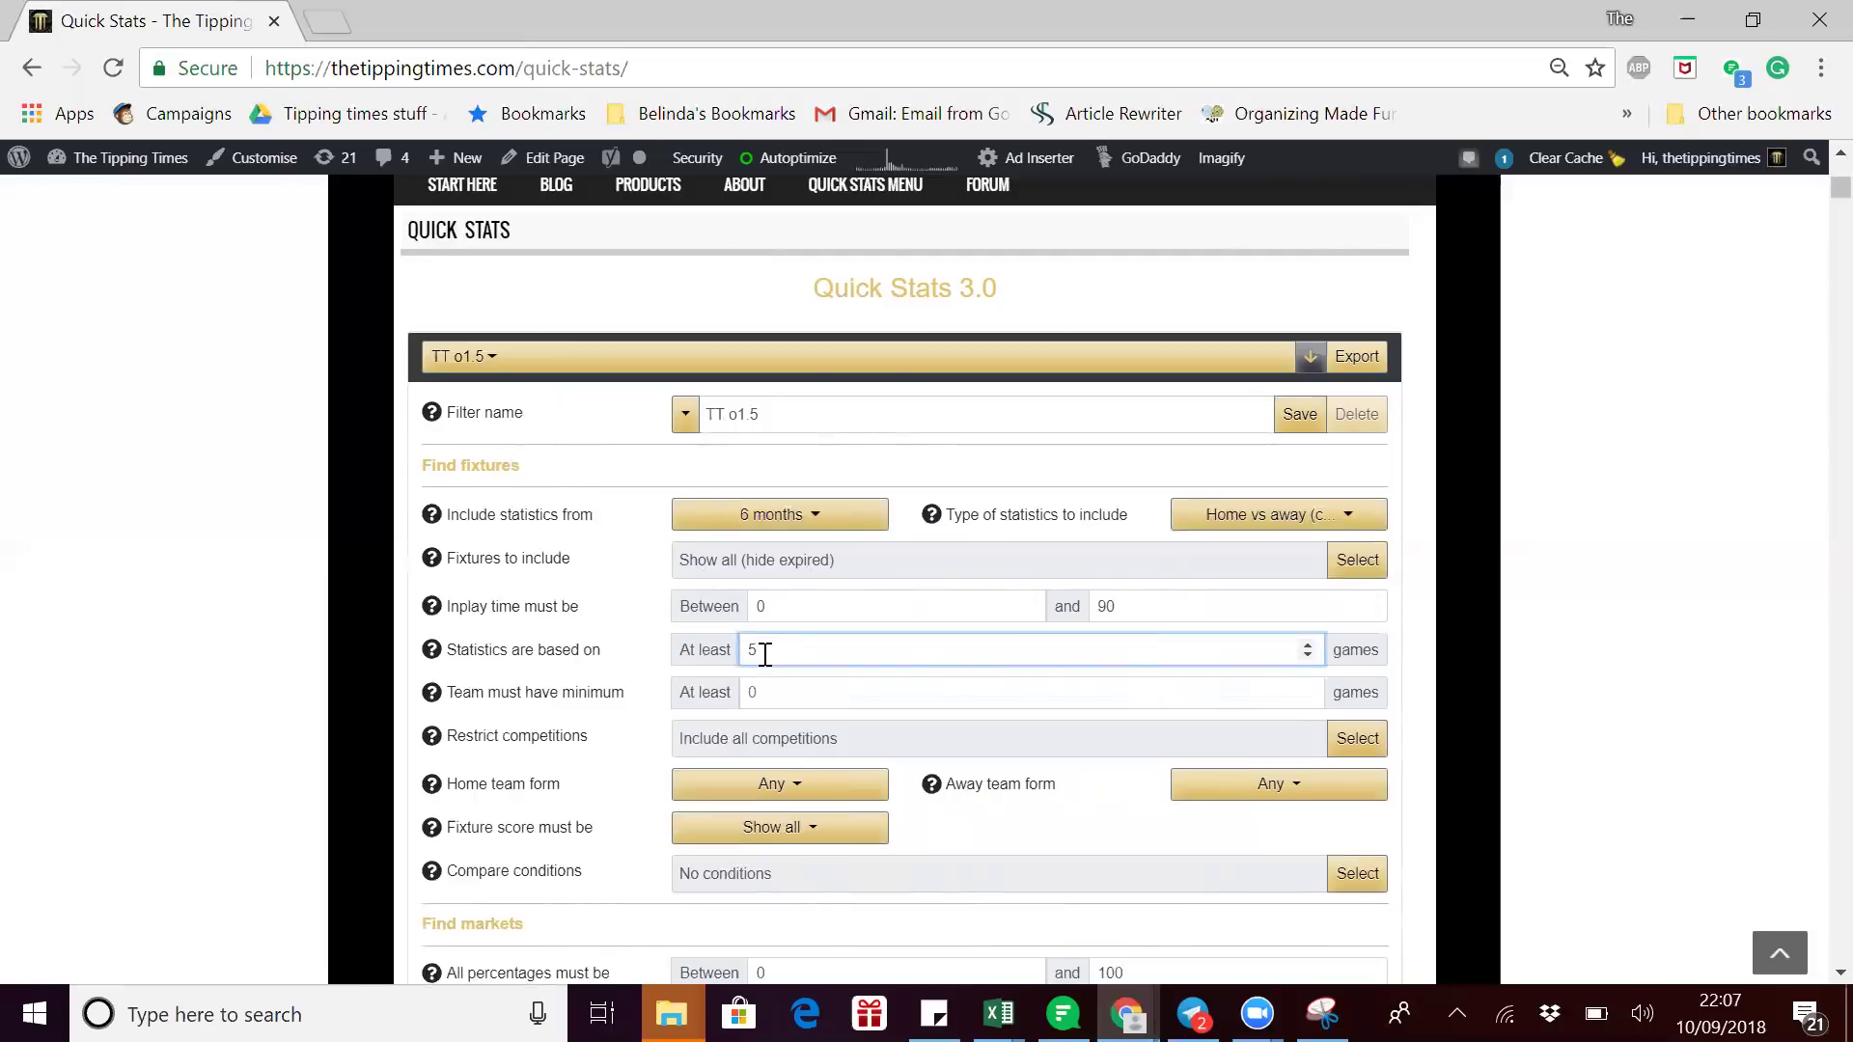
key("BackSpace")
type("10")
left_click(1427, 682)
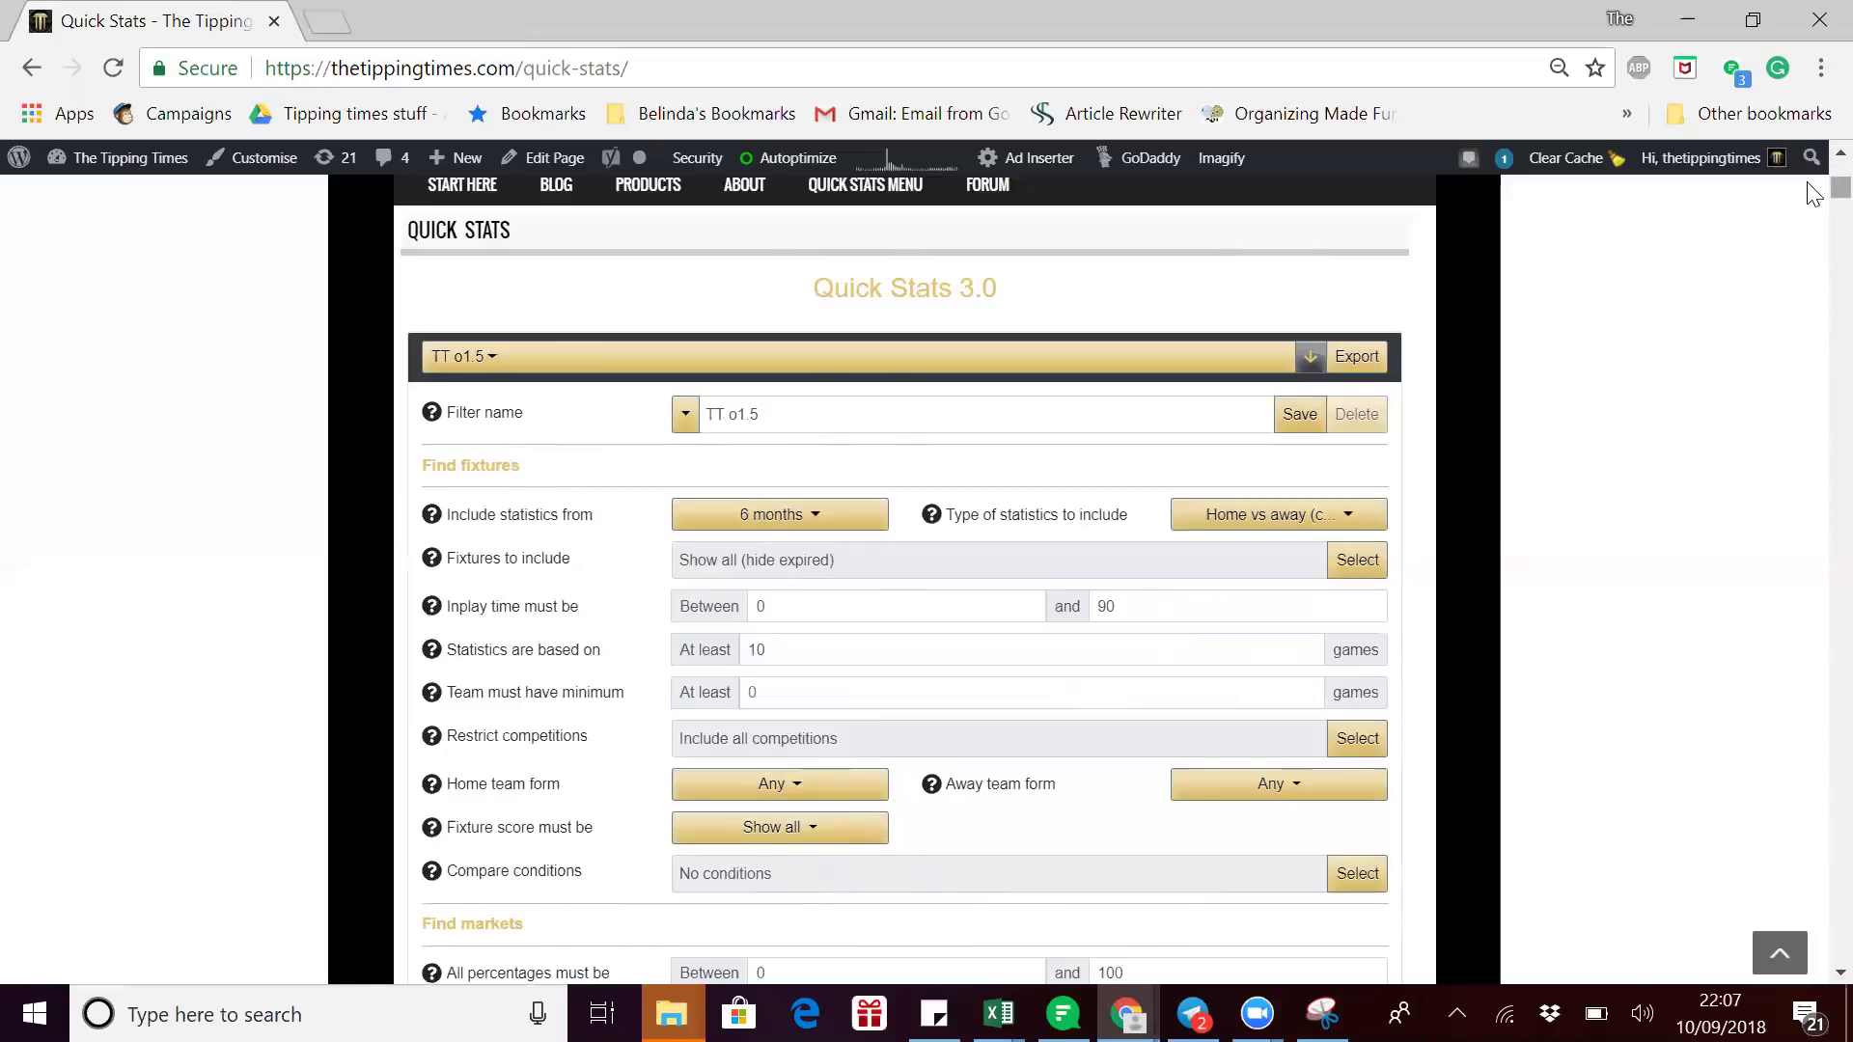
Set the All percentages lower bound to 70, giving a 70–100 range.
scroll(1814, 193, "down", 5)
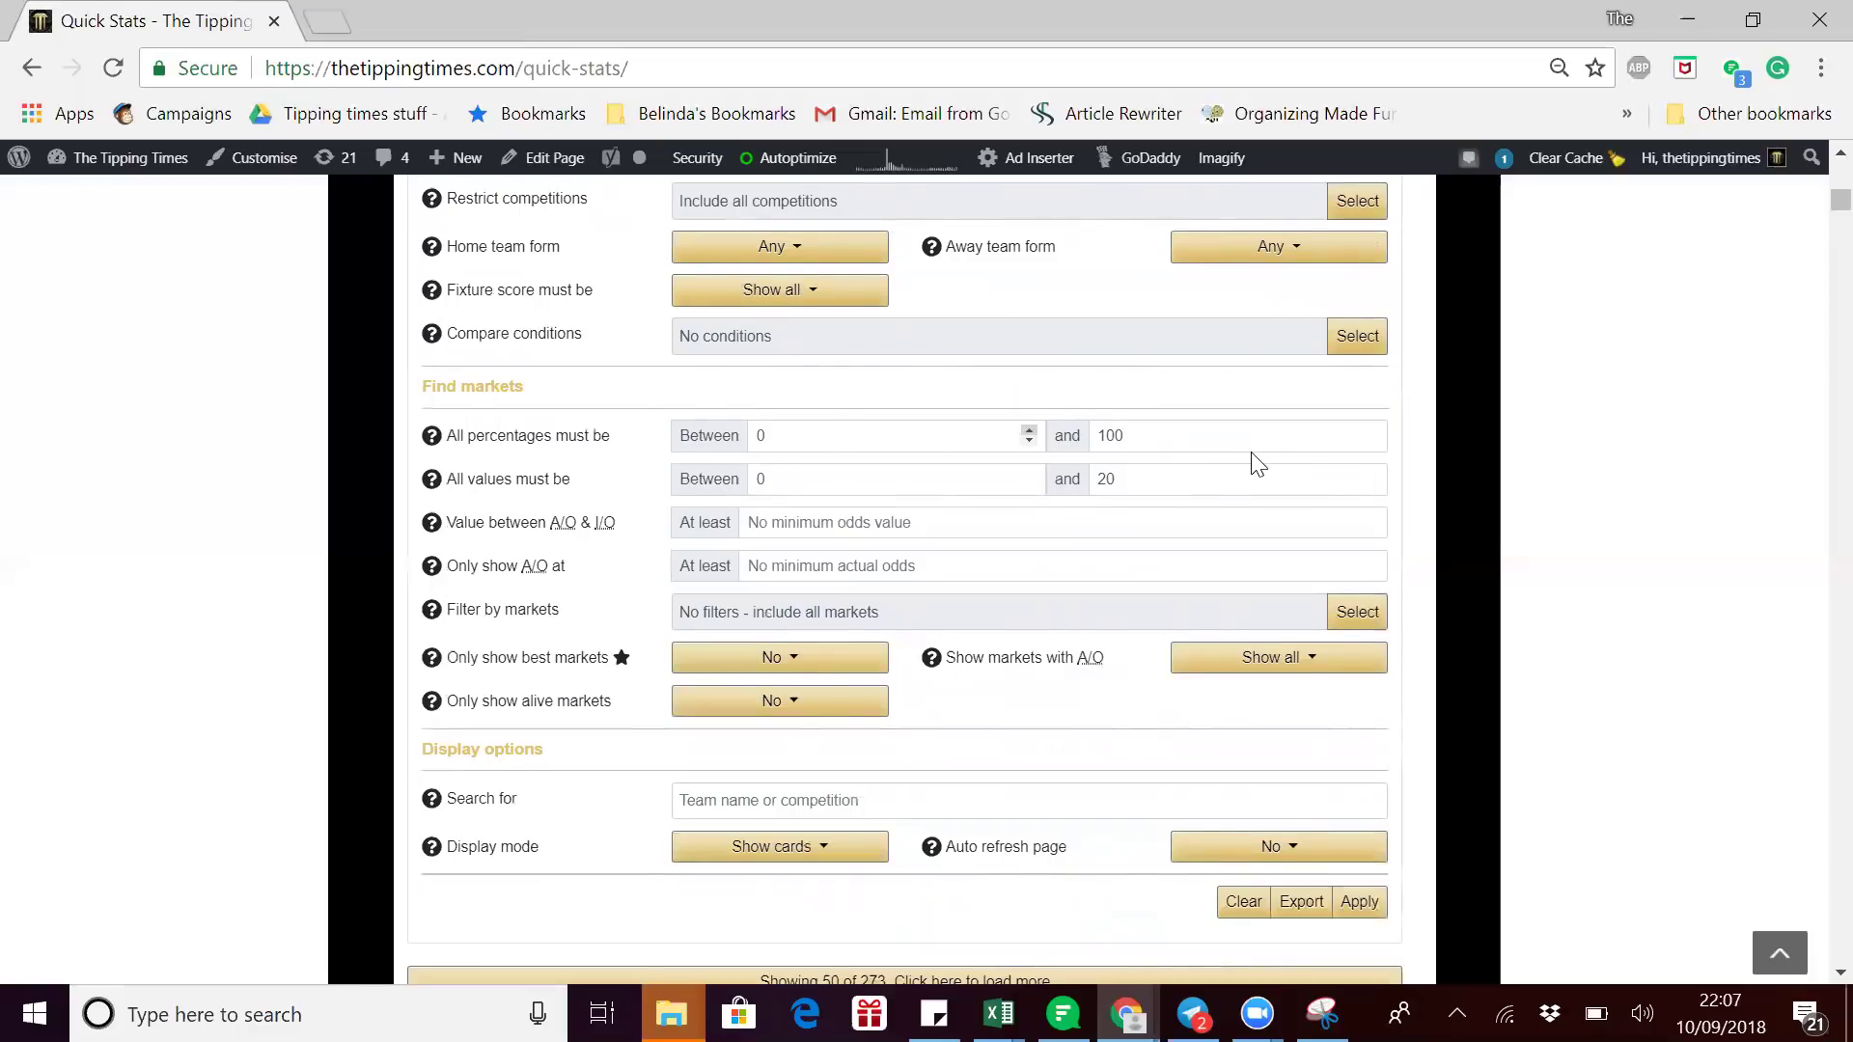
left_click(774, 437)
key("BackSpace")
type("7")
key("BackSpace")
type("0")
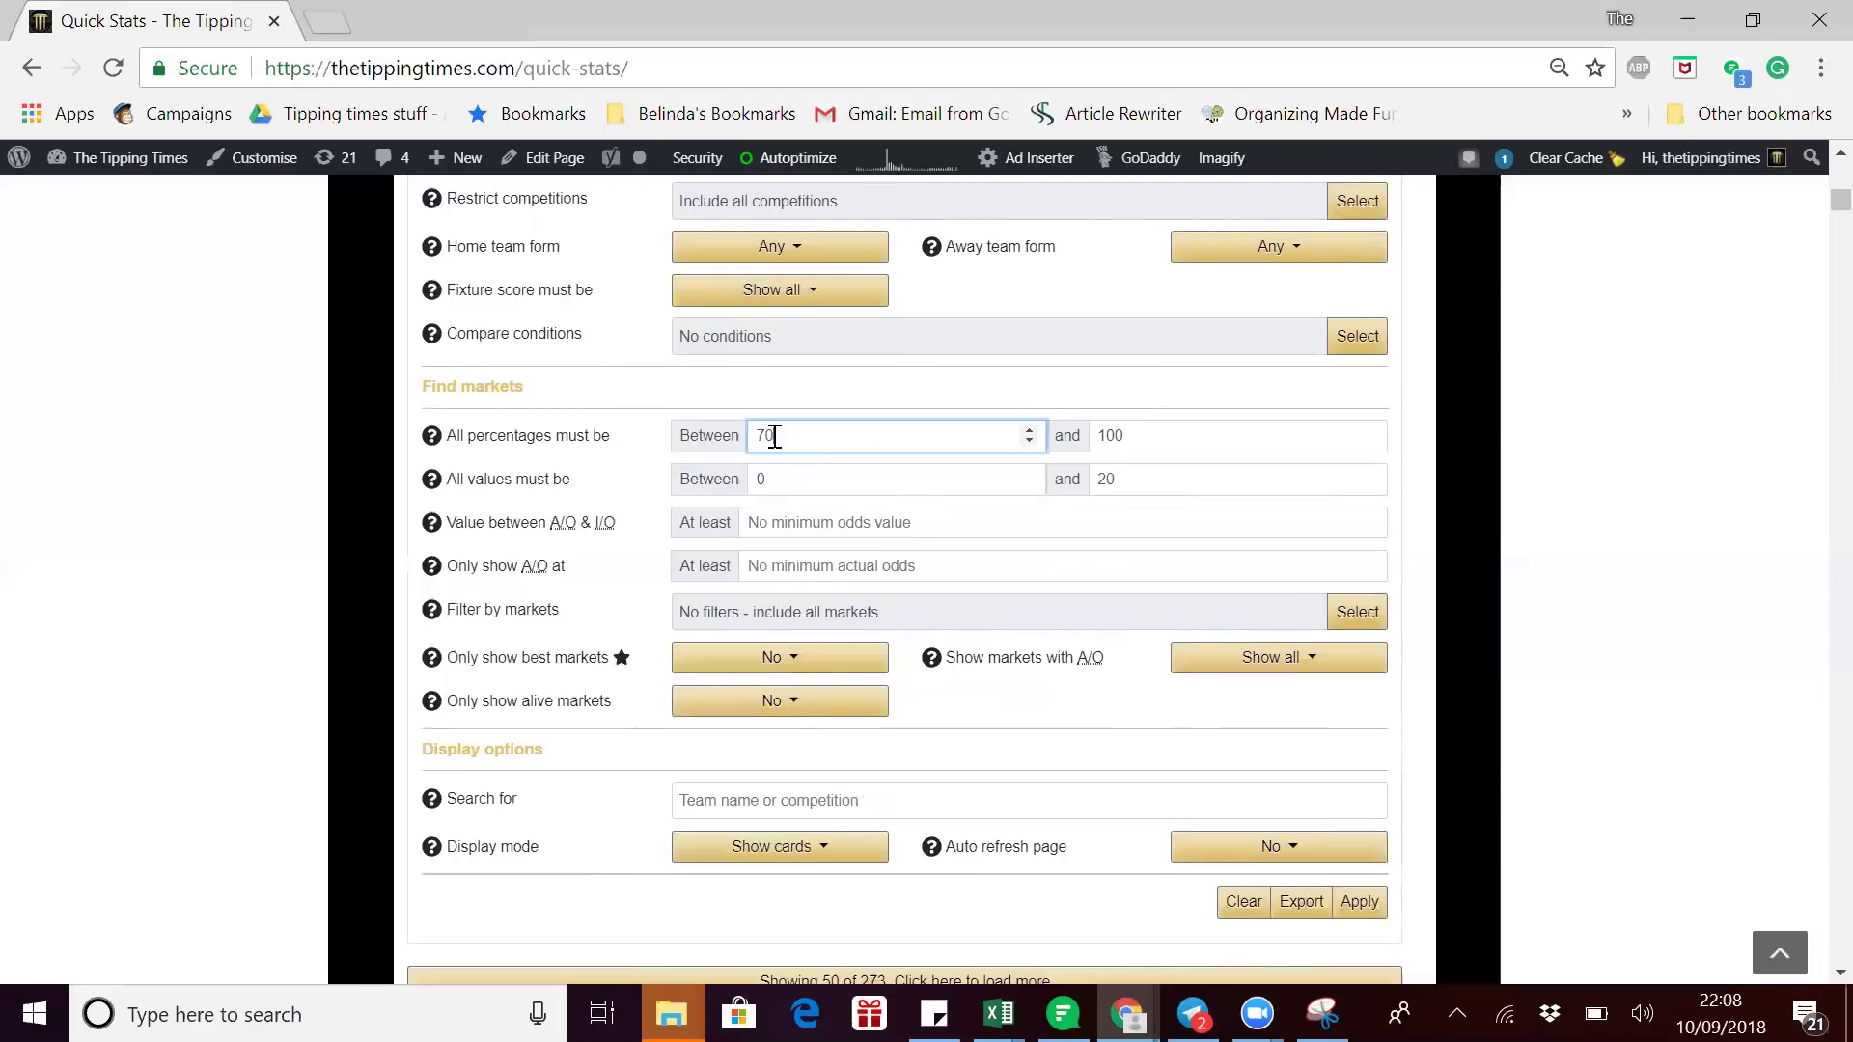
scroll(1810, 162, "up", 4)
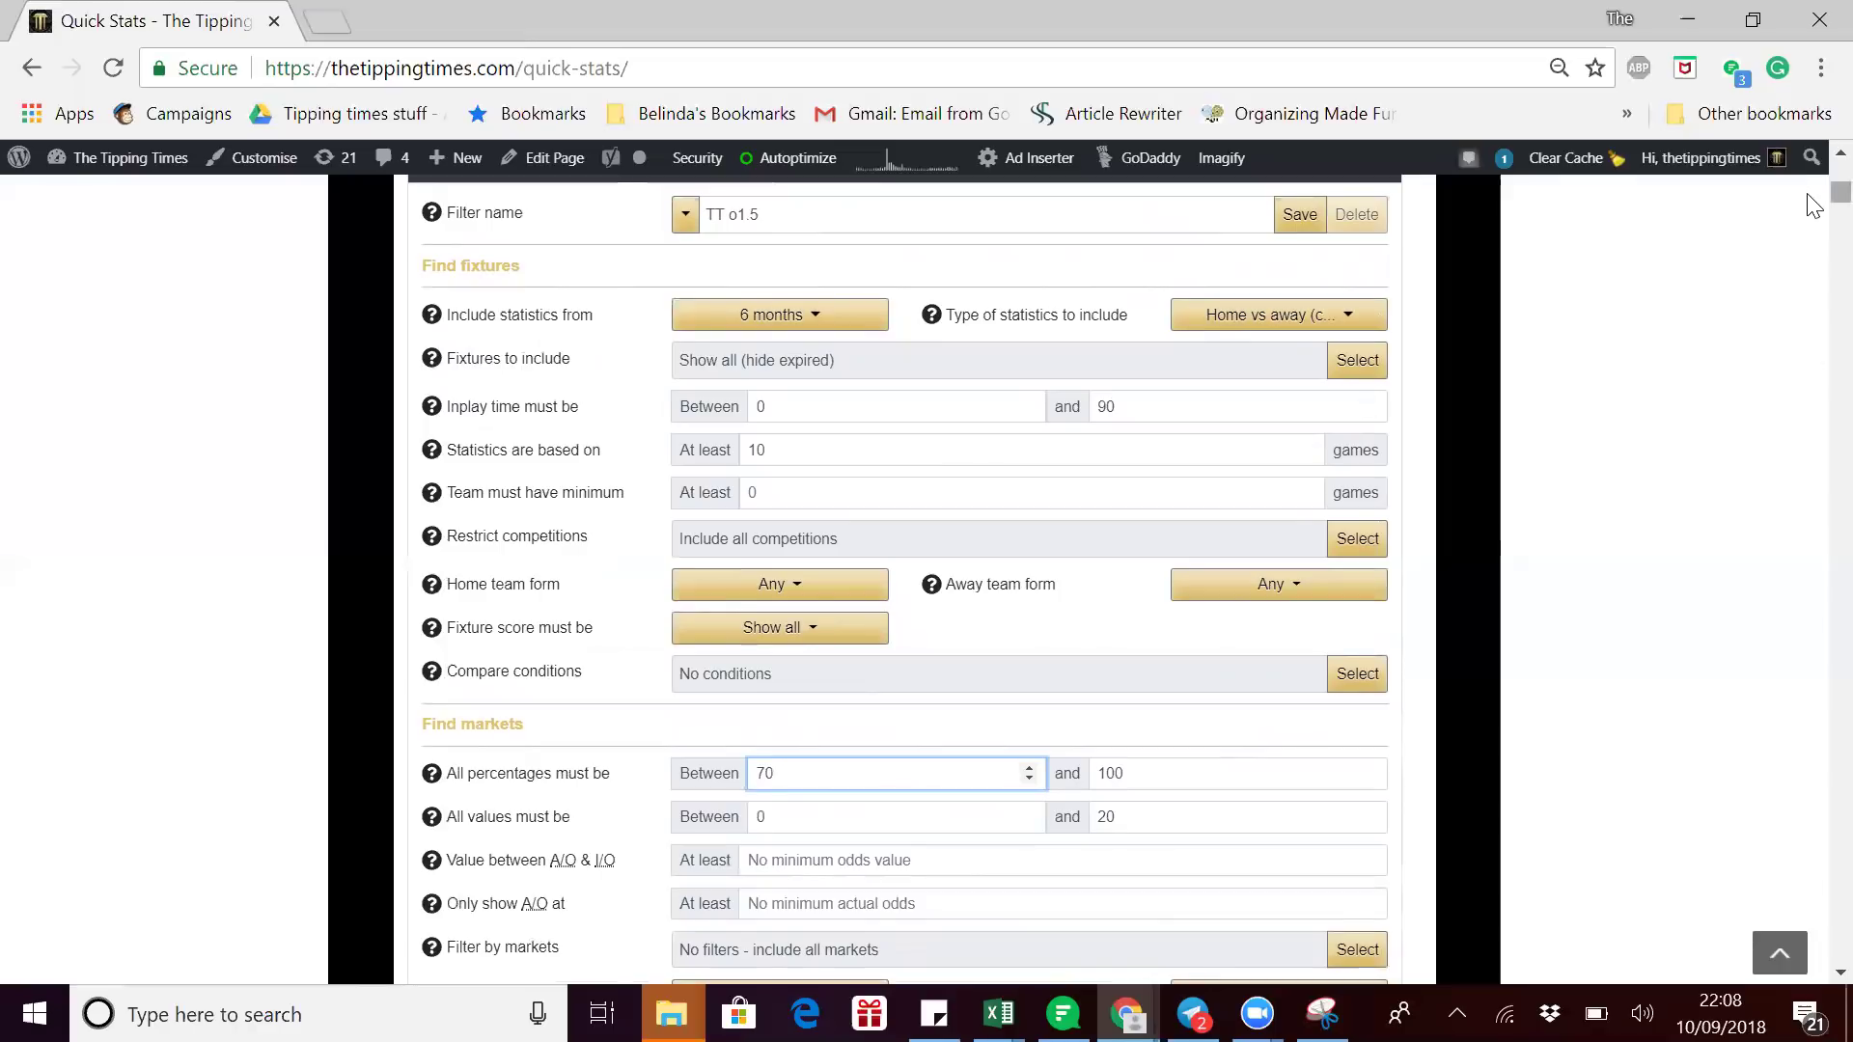
scroll(1815, 206, "down", 4)
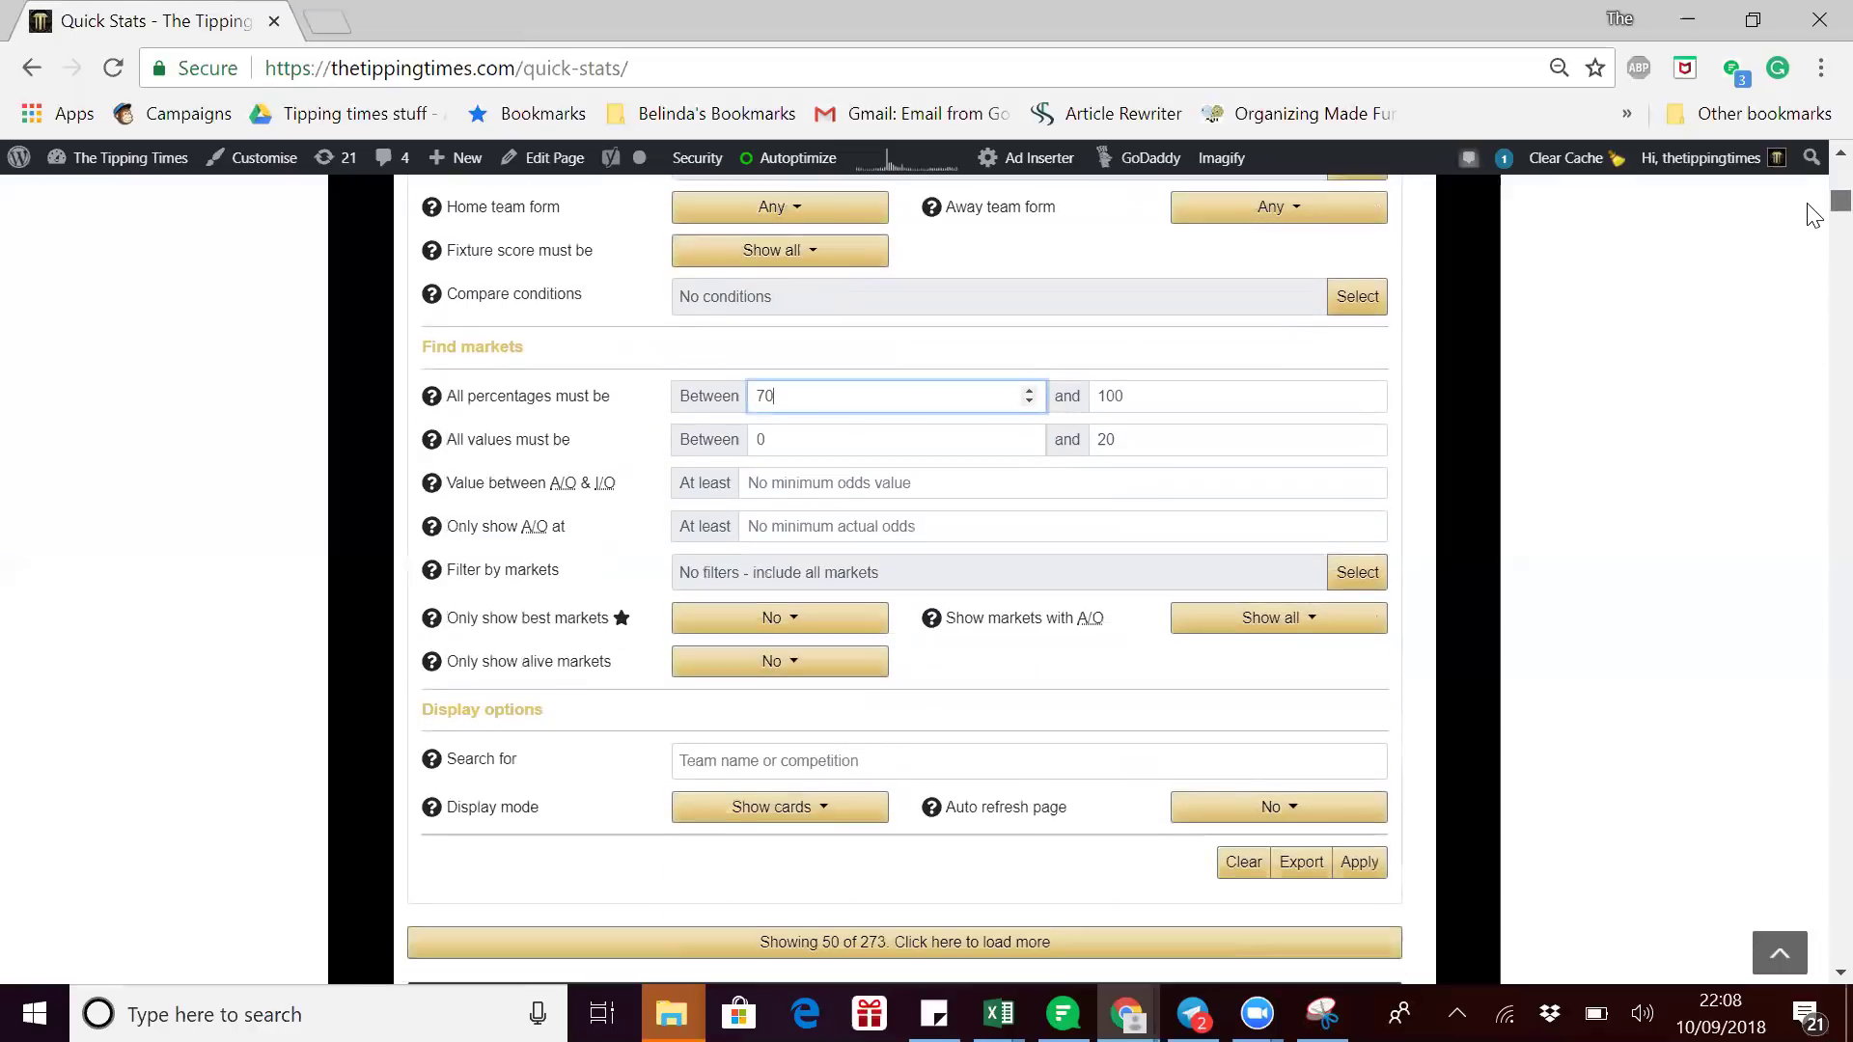
scroll(1814, 214, "down", 1)
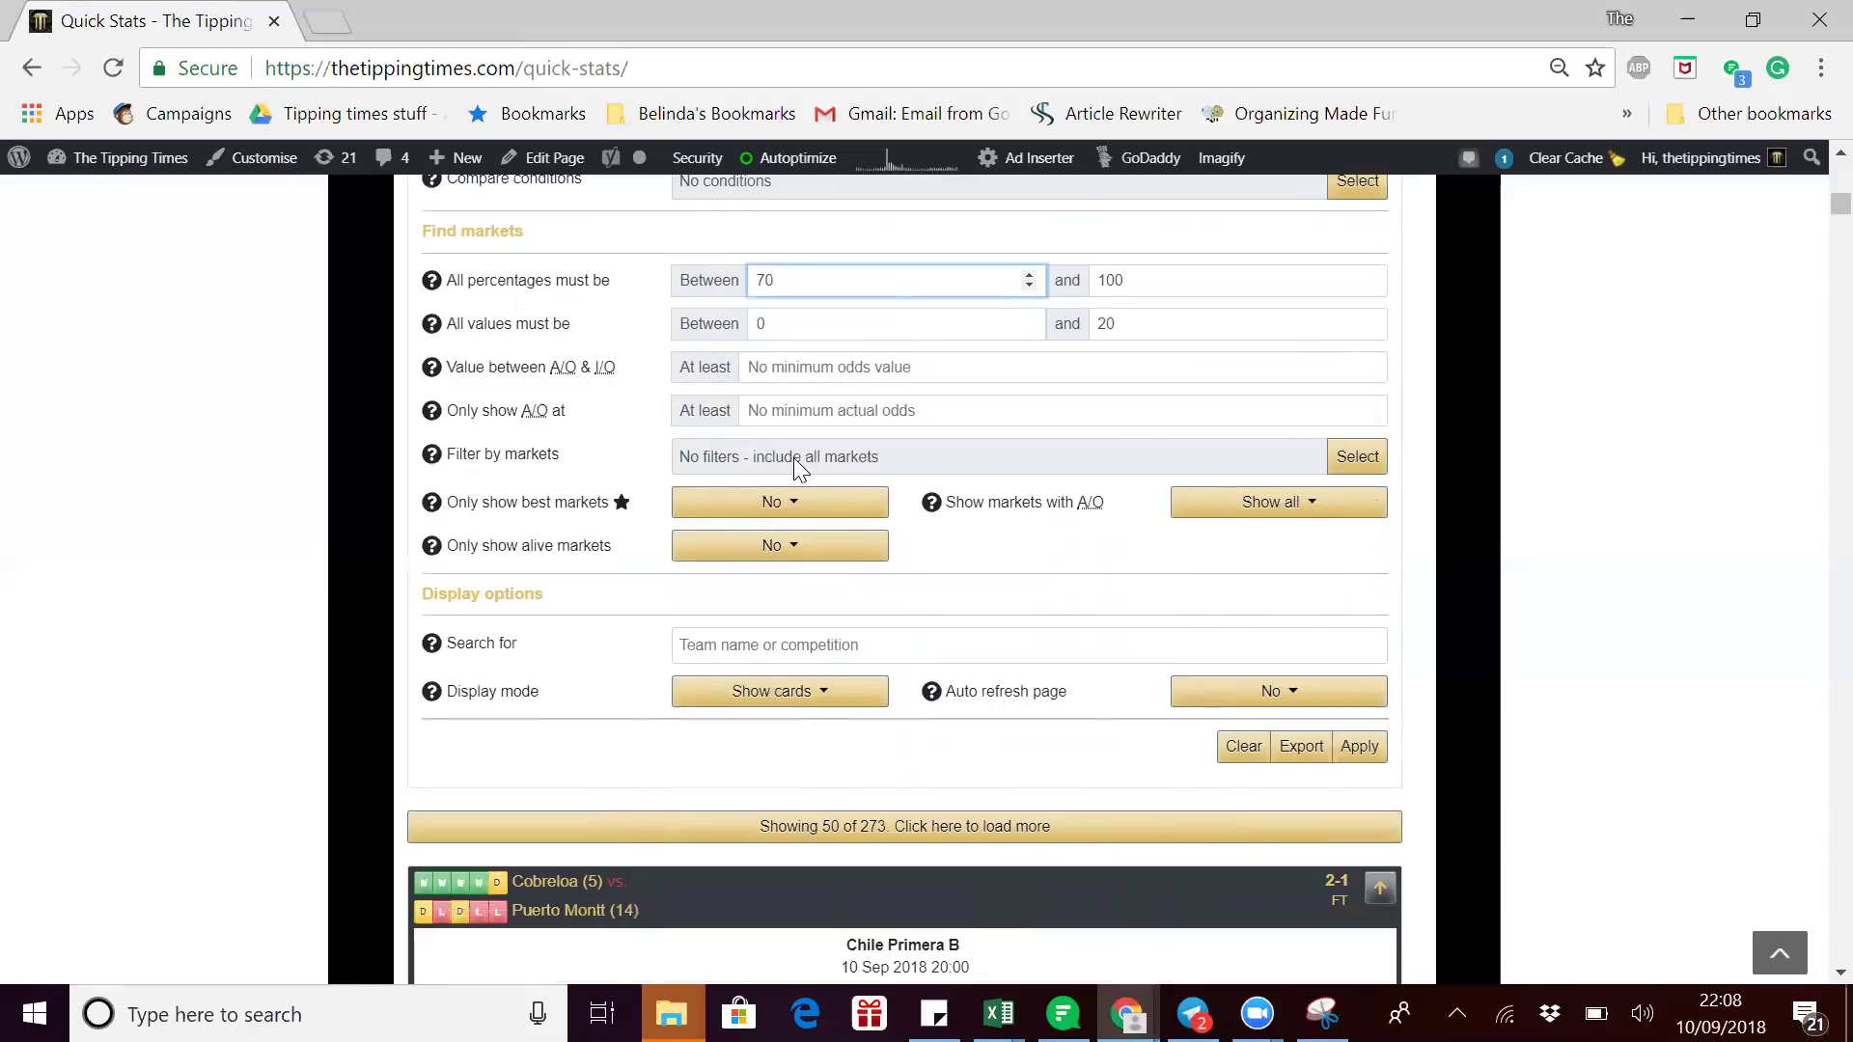
Search the markets for 'over 1' and select Away over 1.5 and Home over 1.5.
left_click(1355, 463)
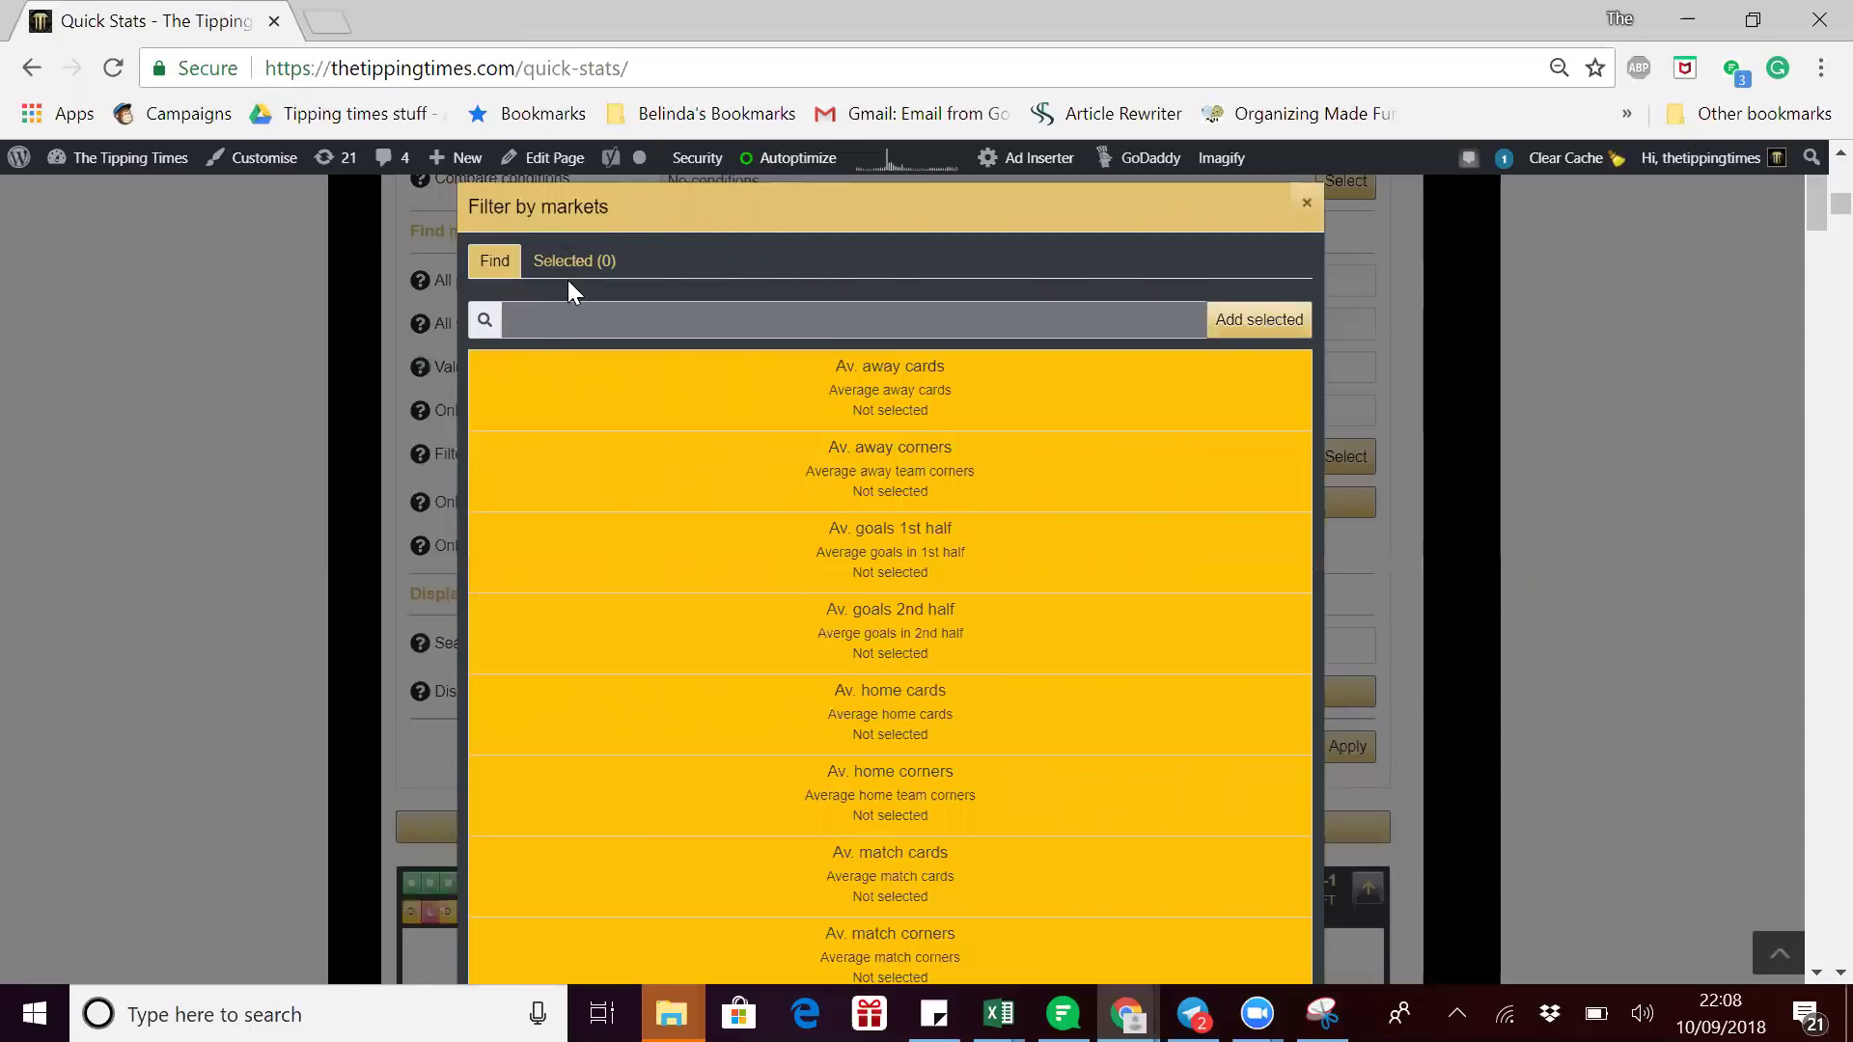
left_click(577, 320)
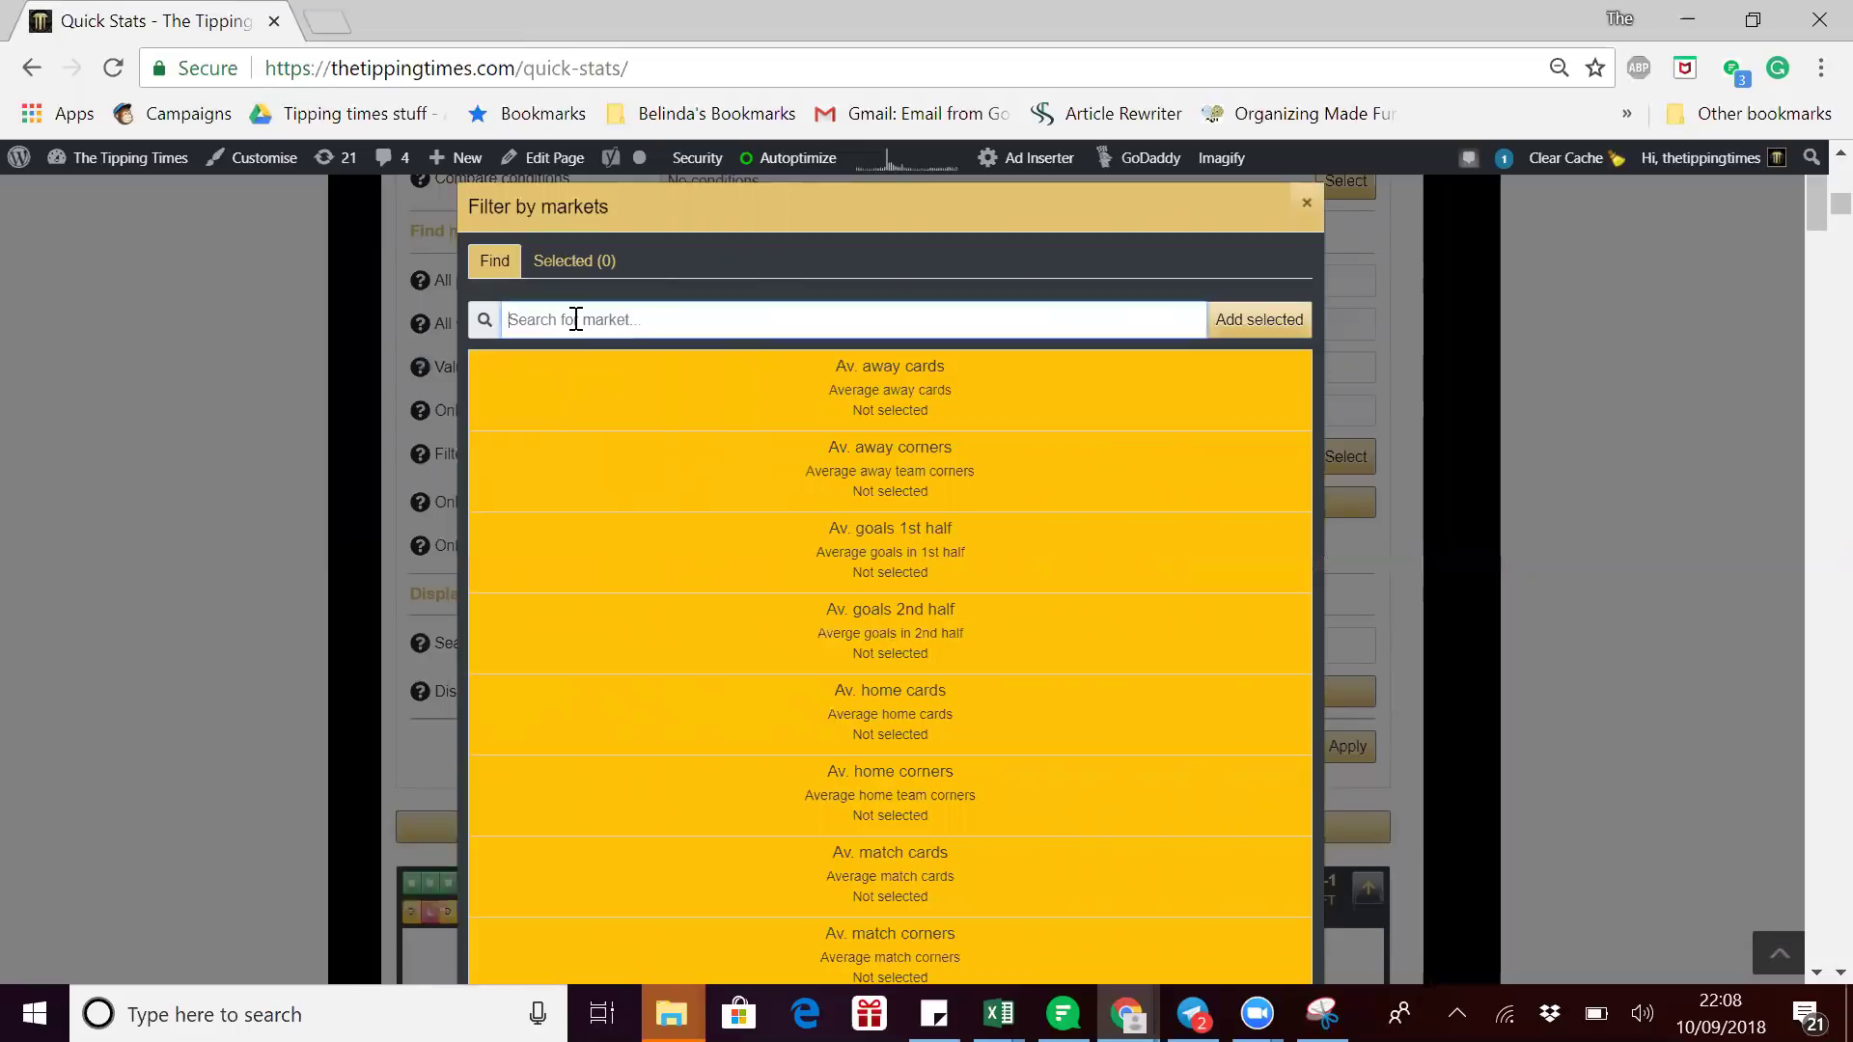
type("homme")
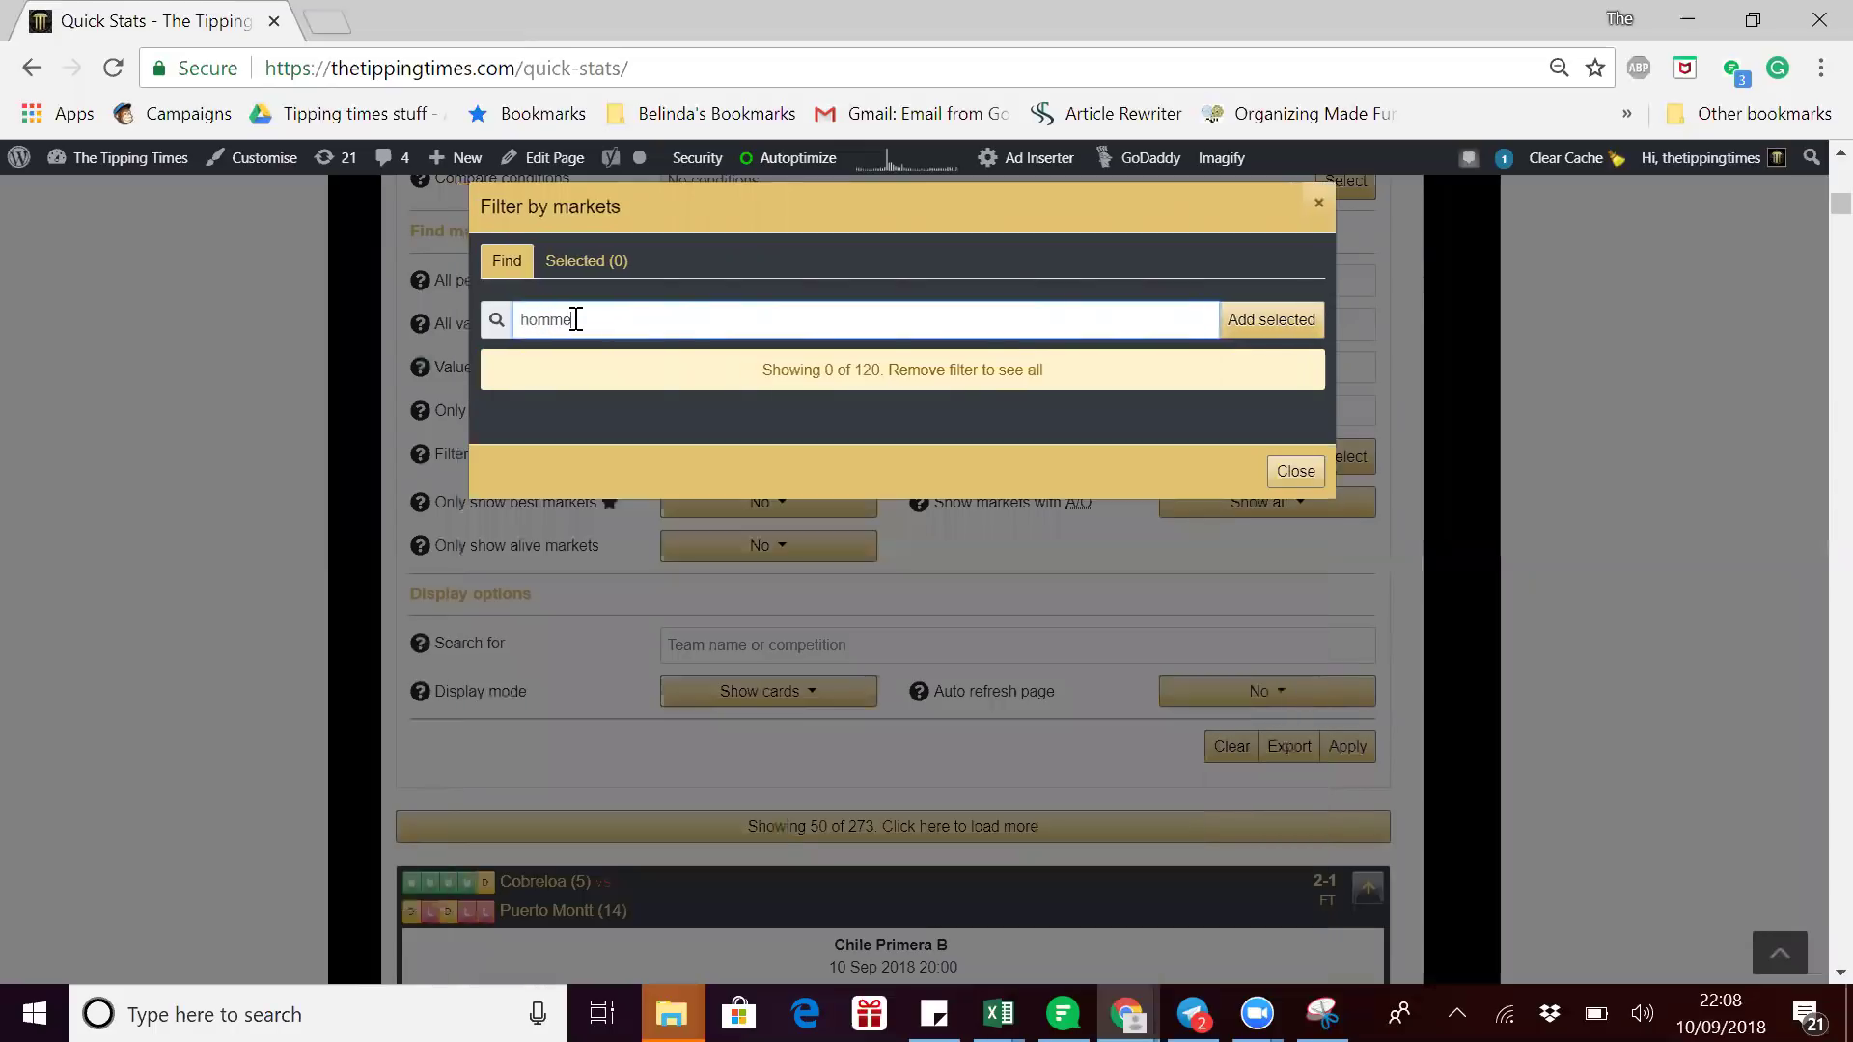
key("BackSpace")
key("BackSpace")
type("e")
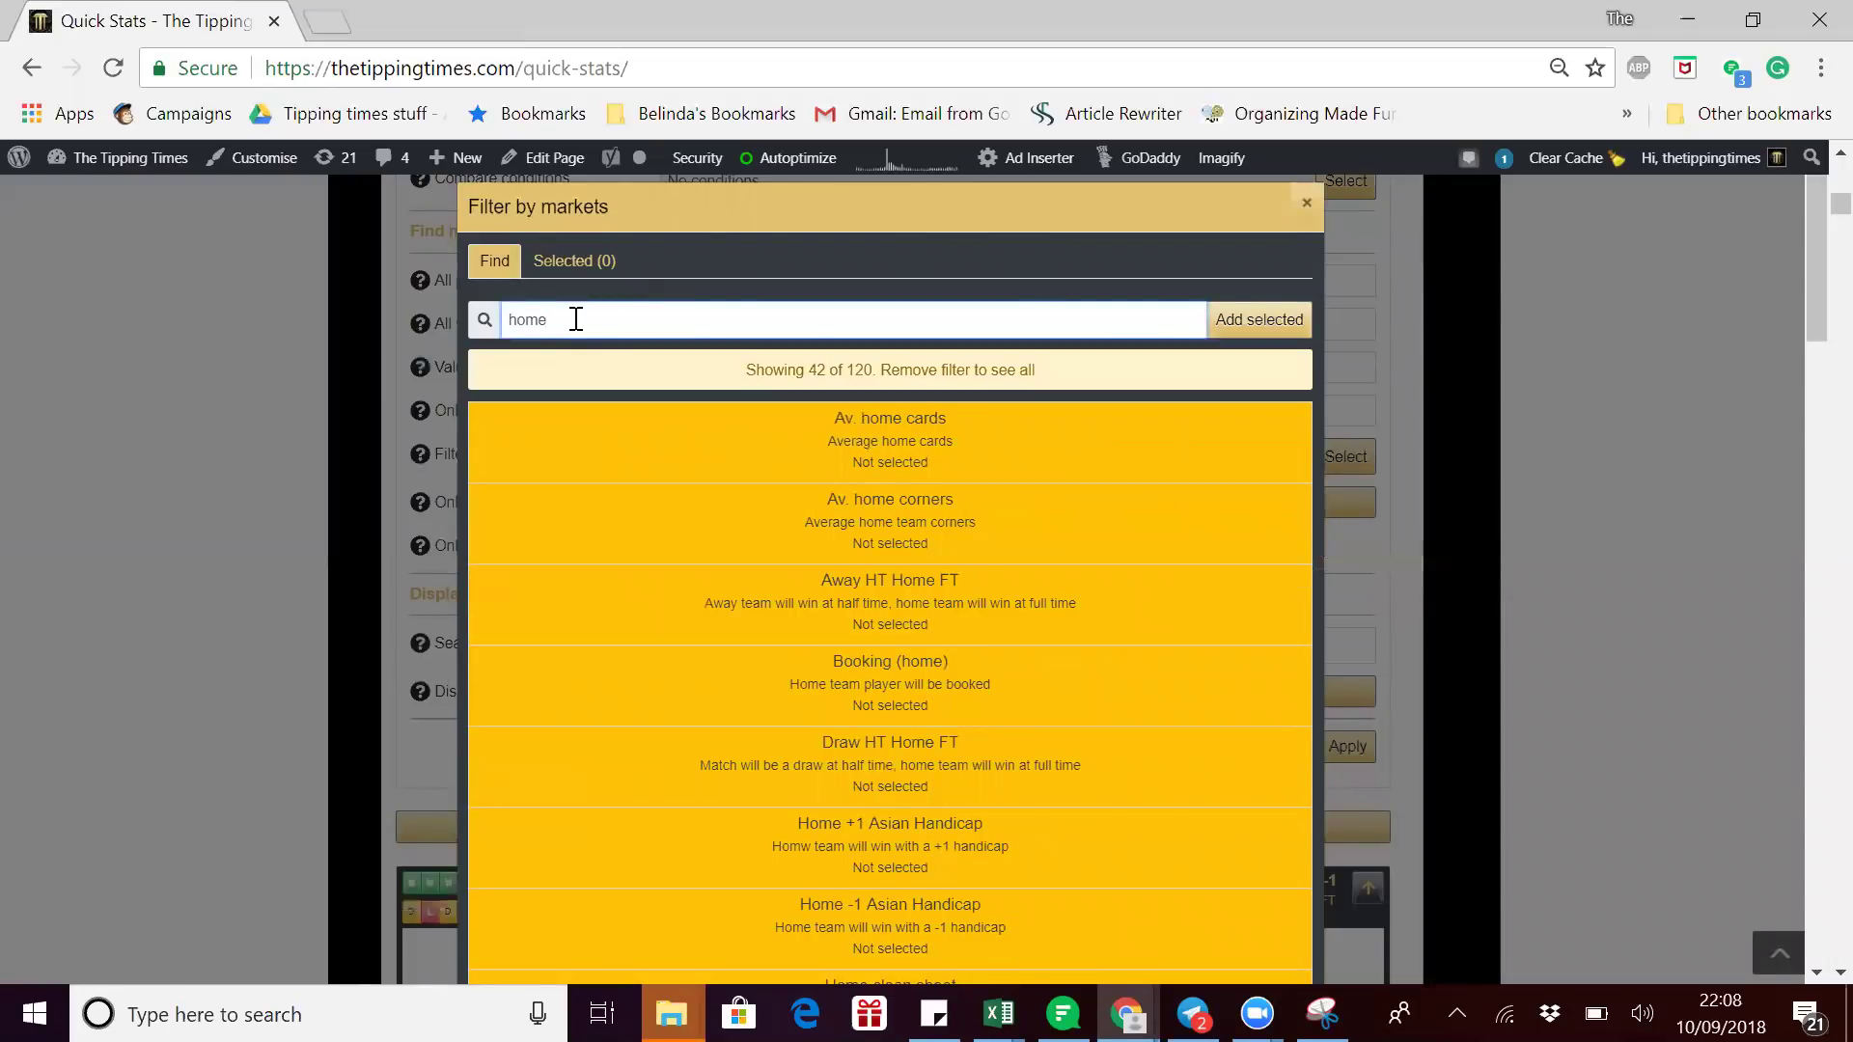
key("BackSpace")
key("BackSpace")
key("BackSpace")
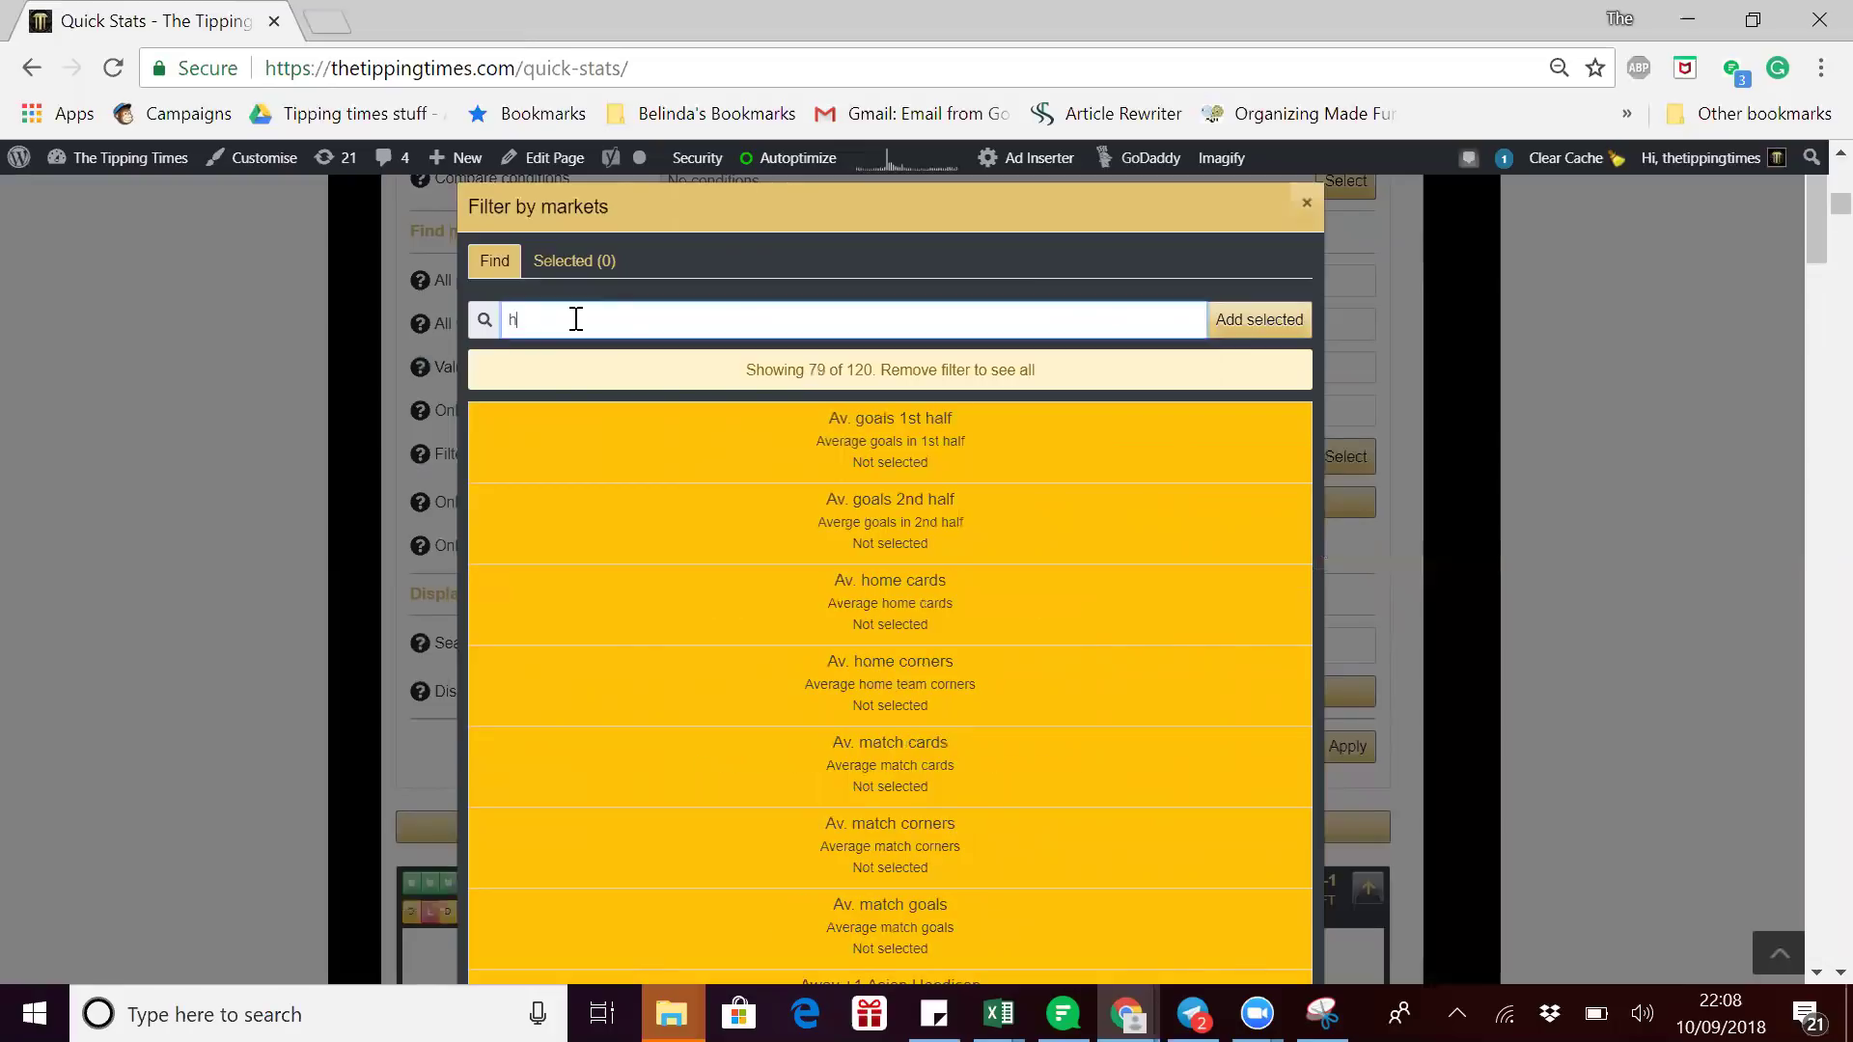
key("BackSpace")
type("0")
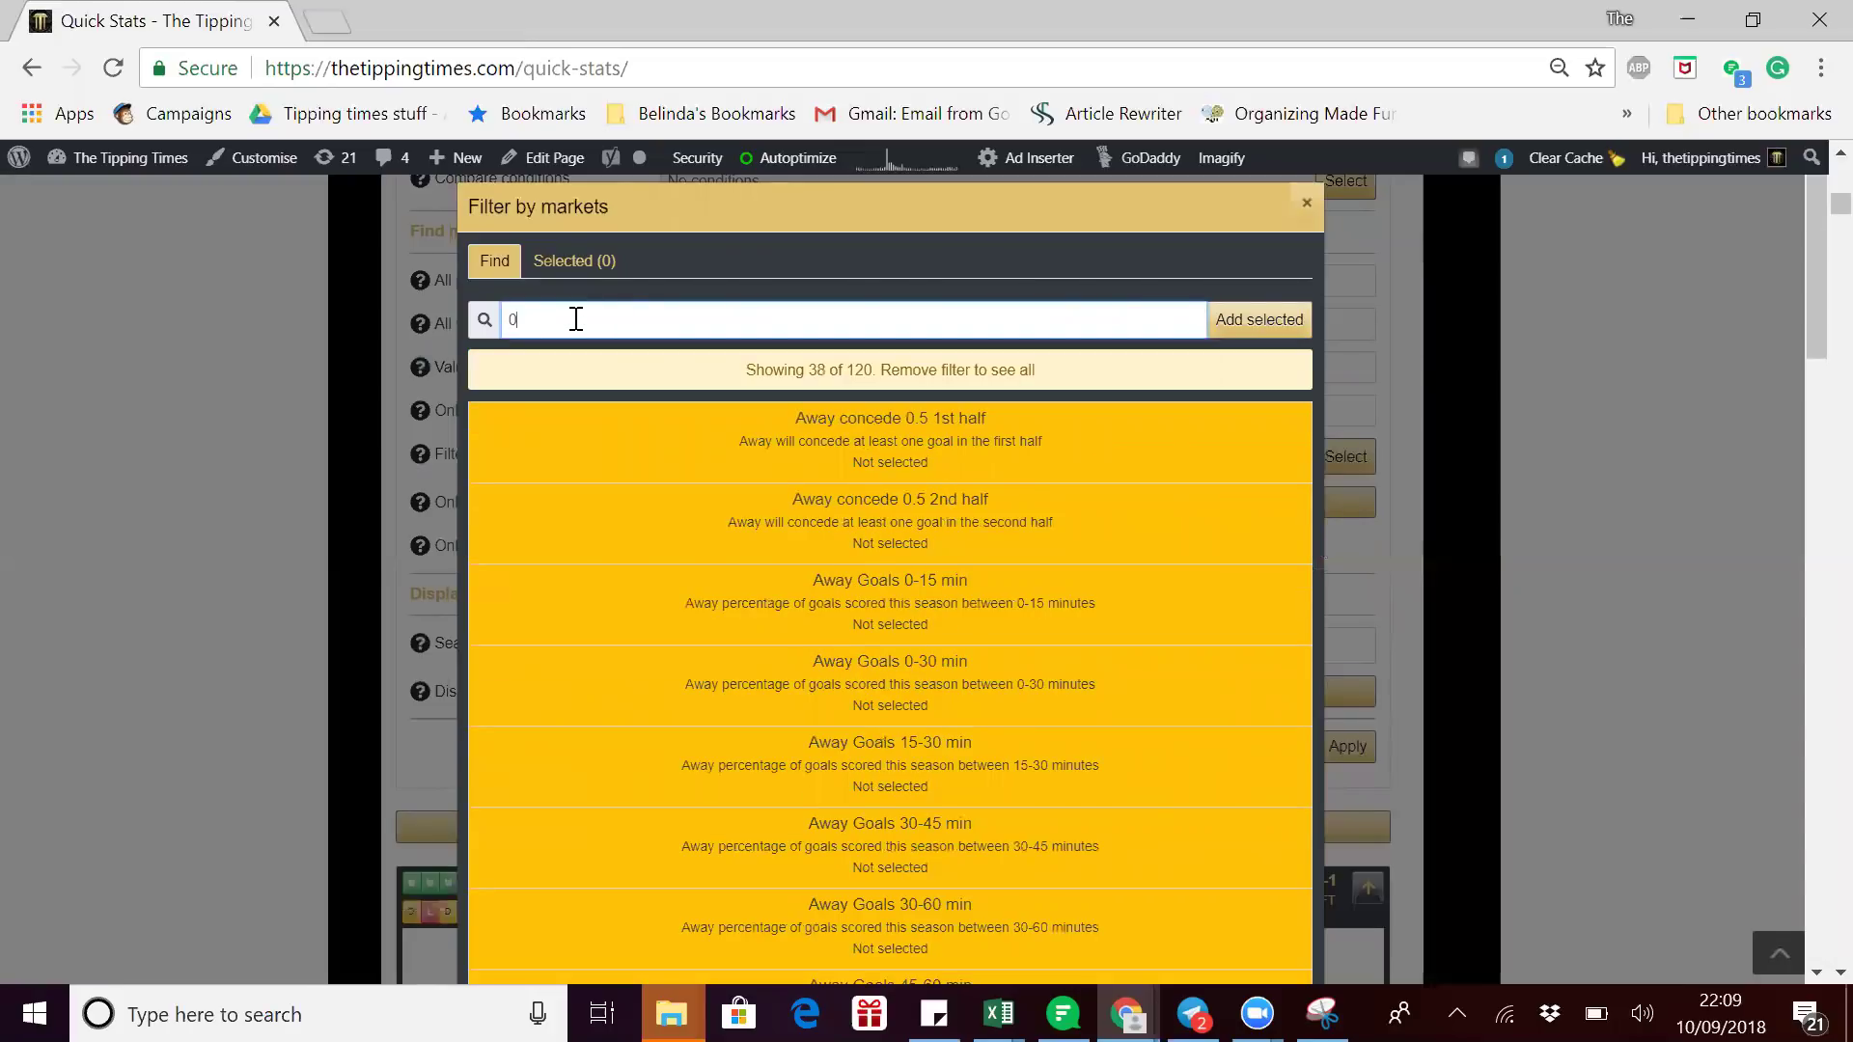
type("ver")
key("BackSpace")
key("BackSpace")
key("BackSpace")
key("BackSpace")
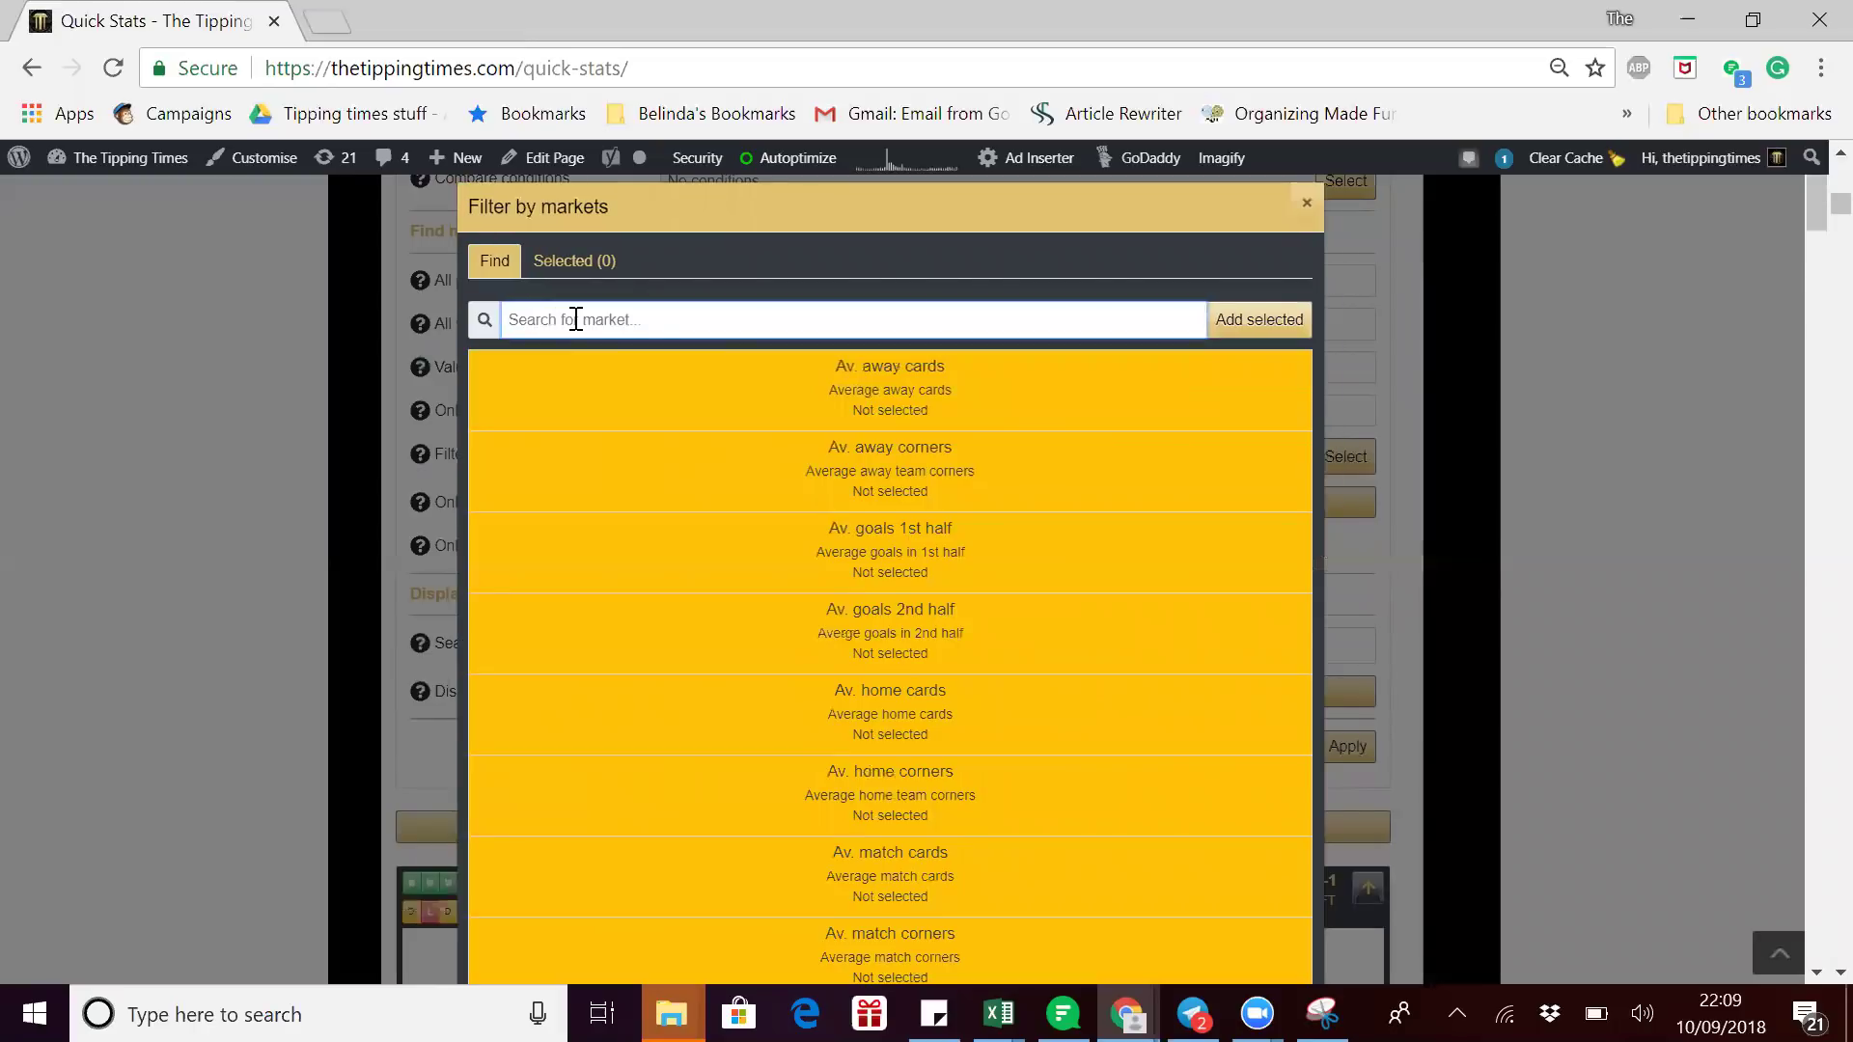
type("o")
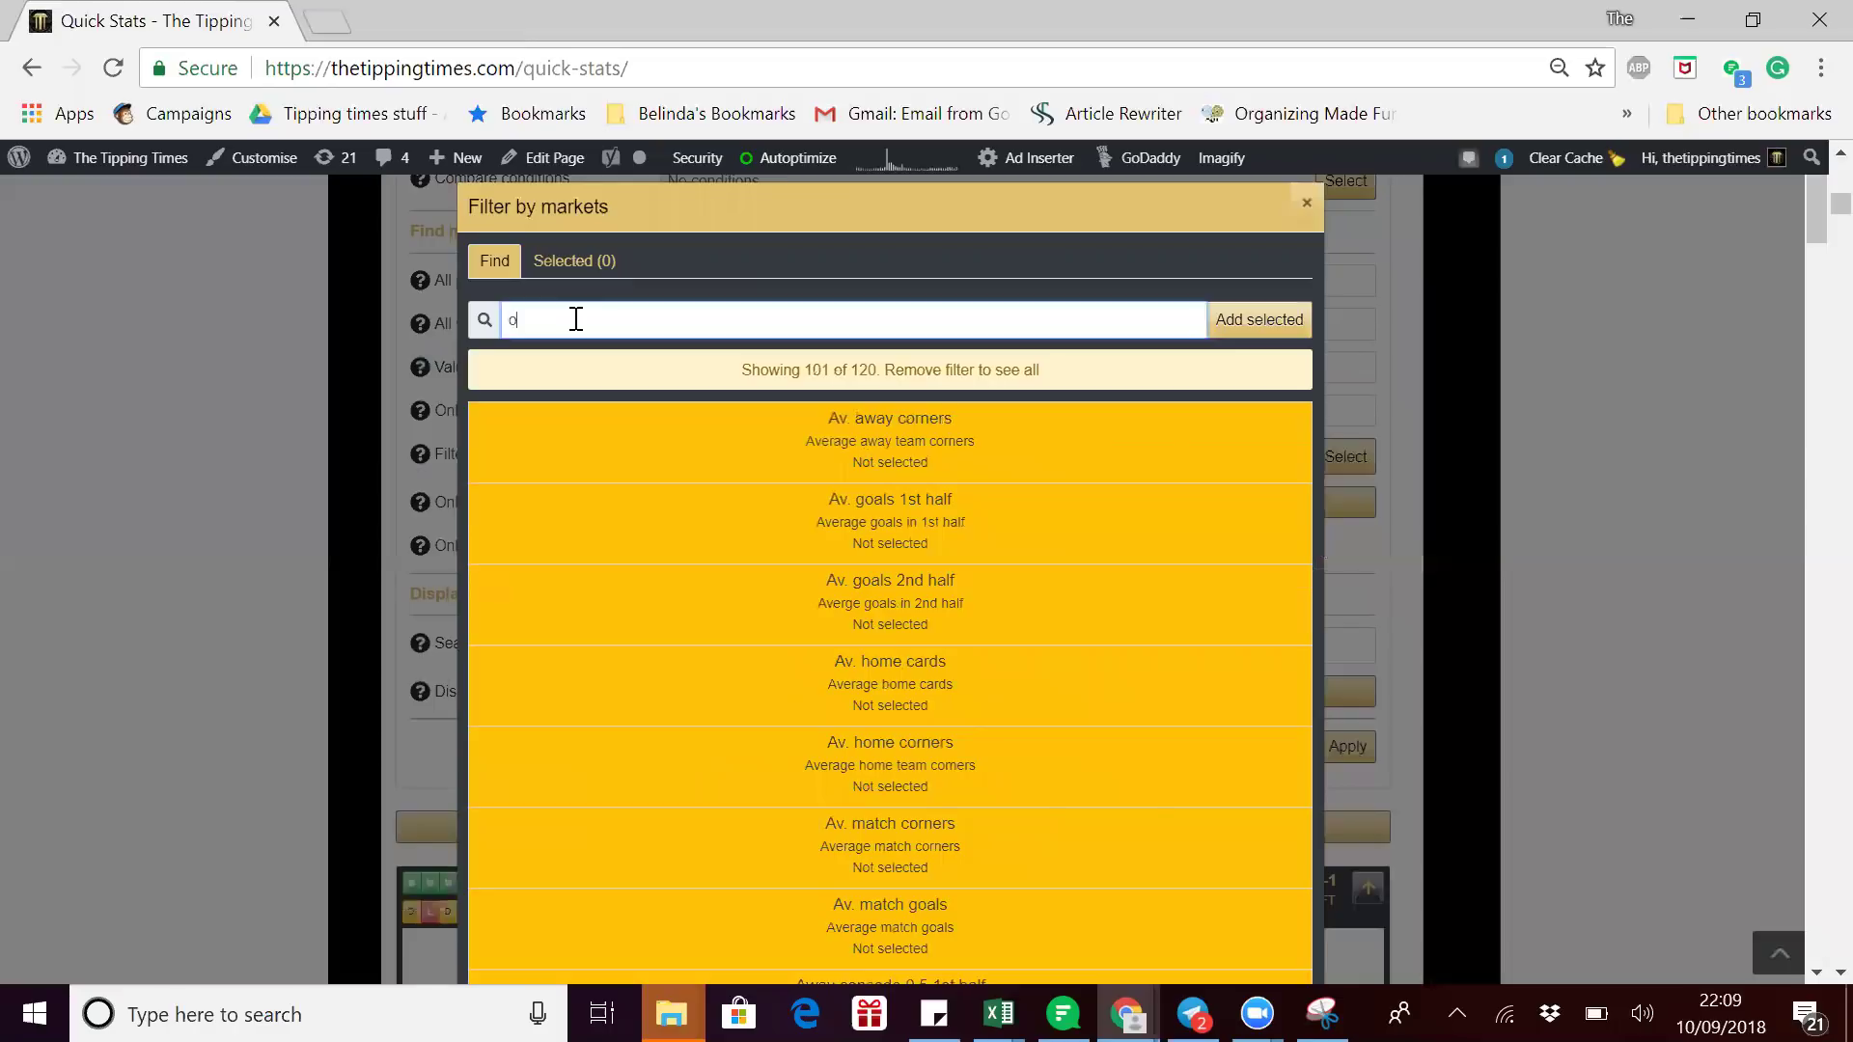
type("ver 1")
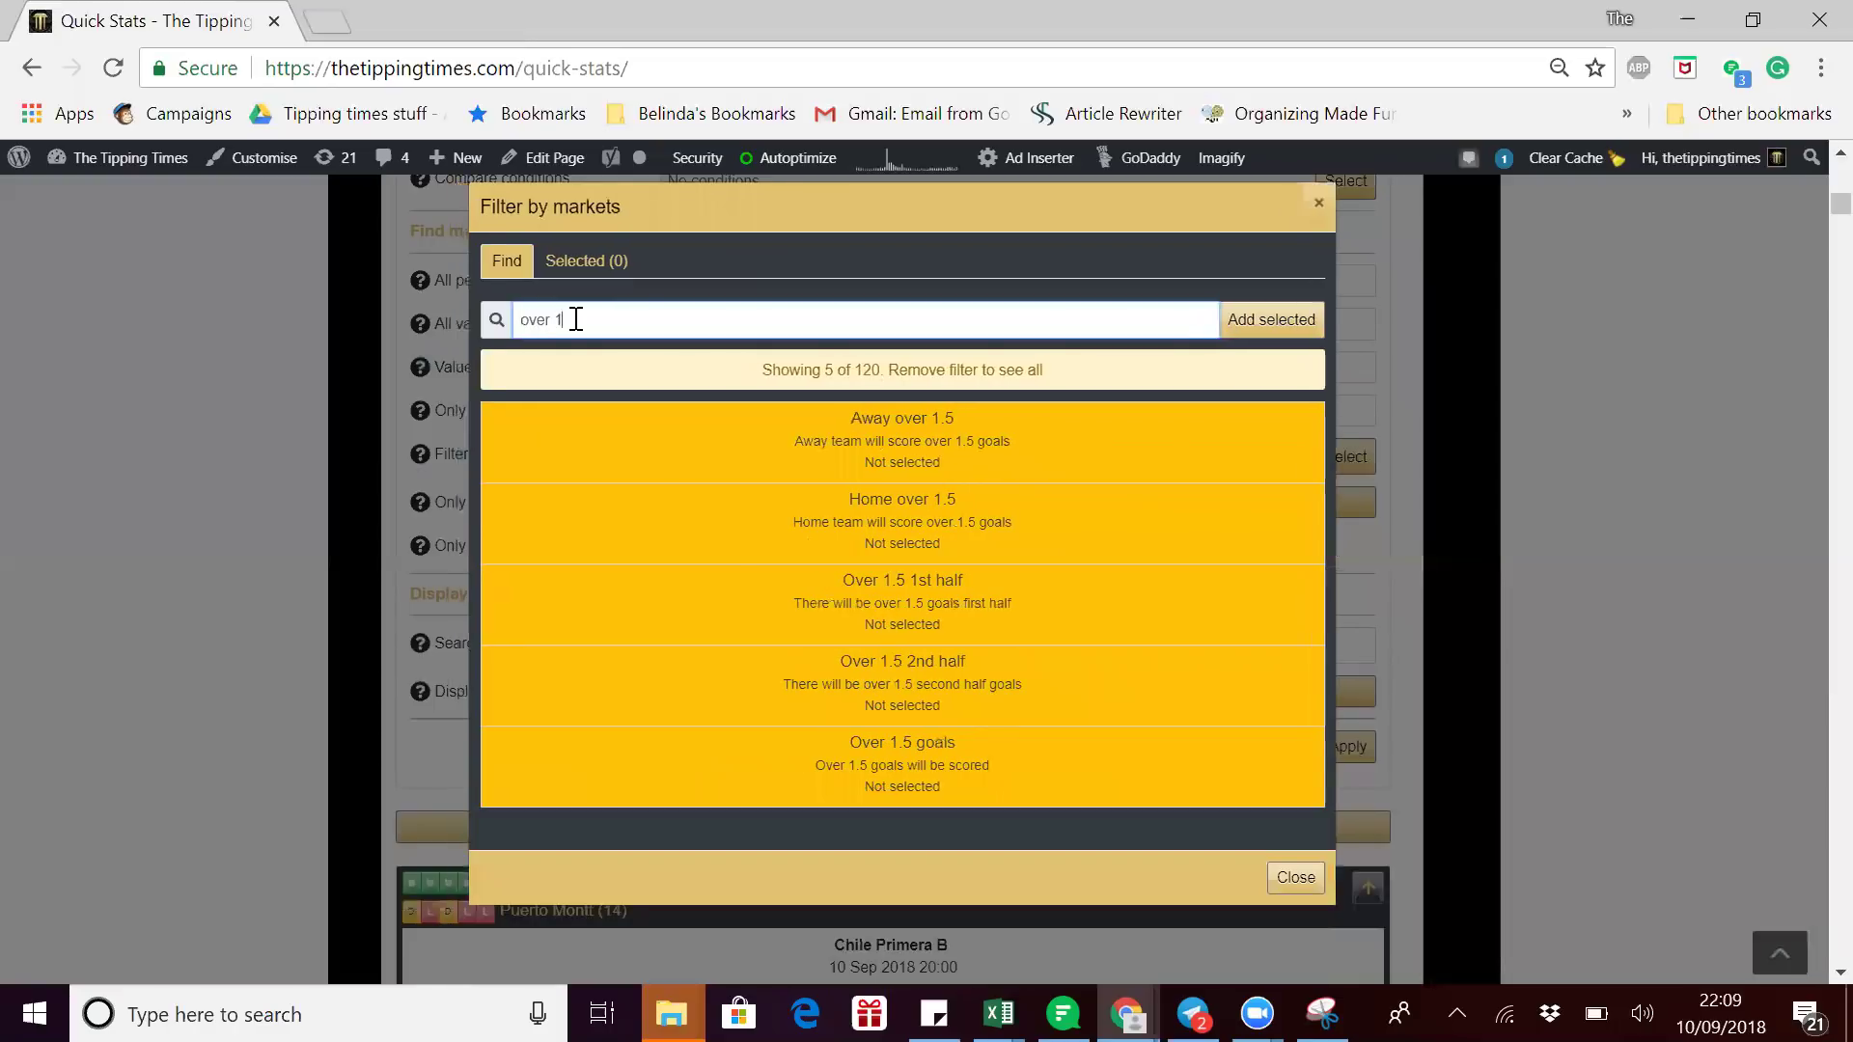
left_click(920, 436)
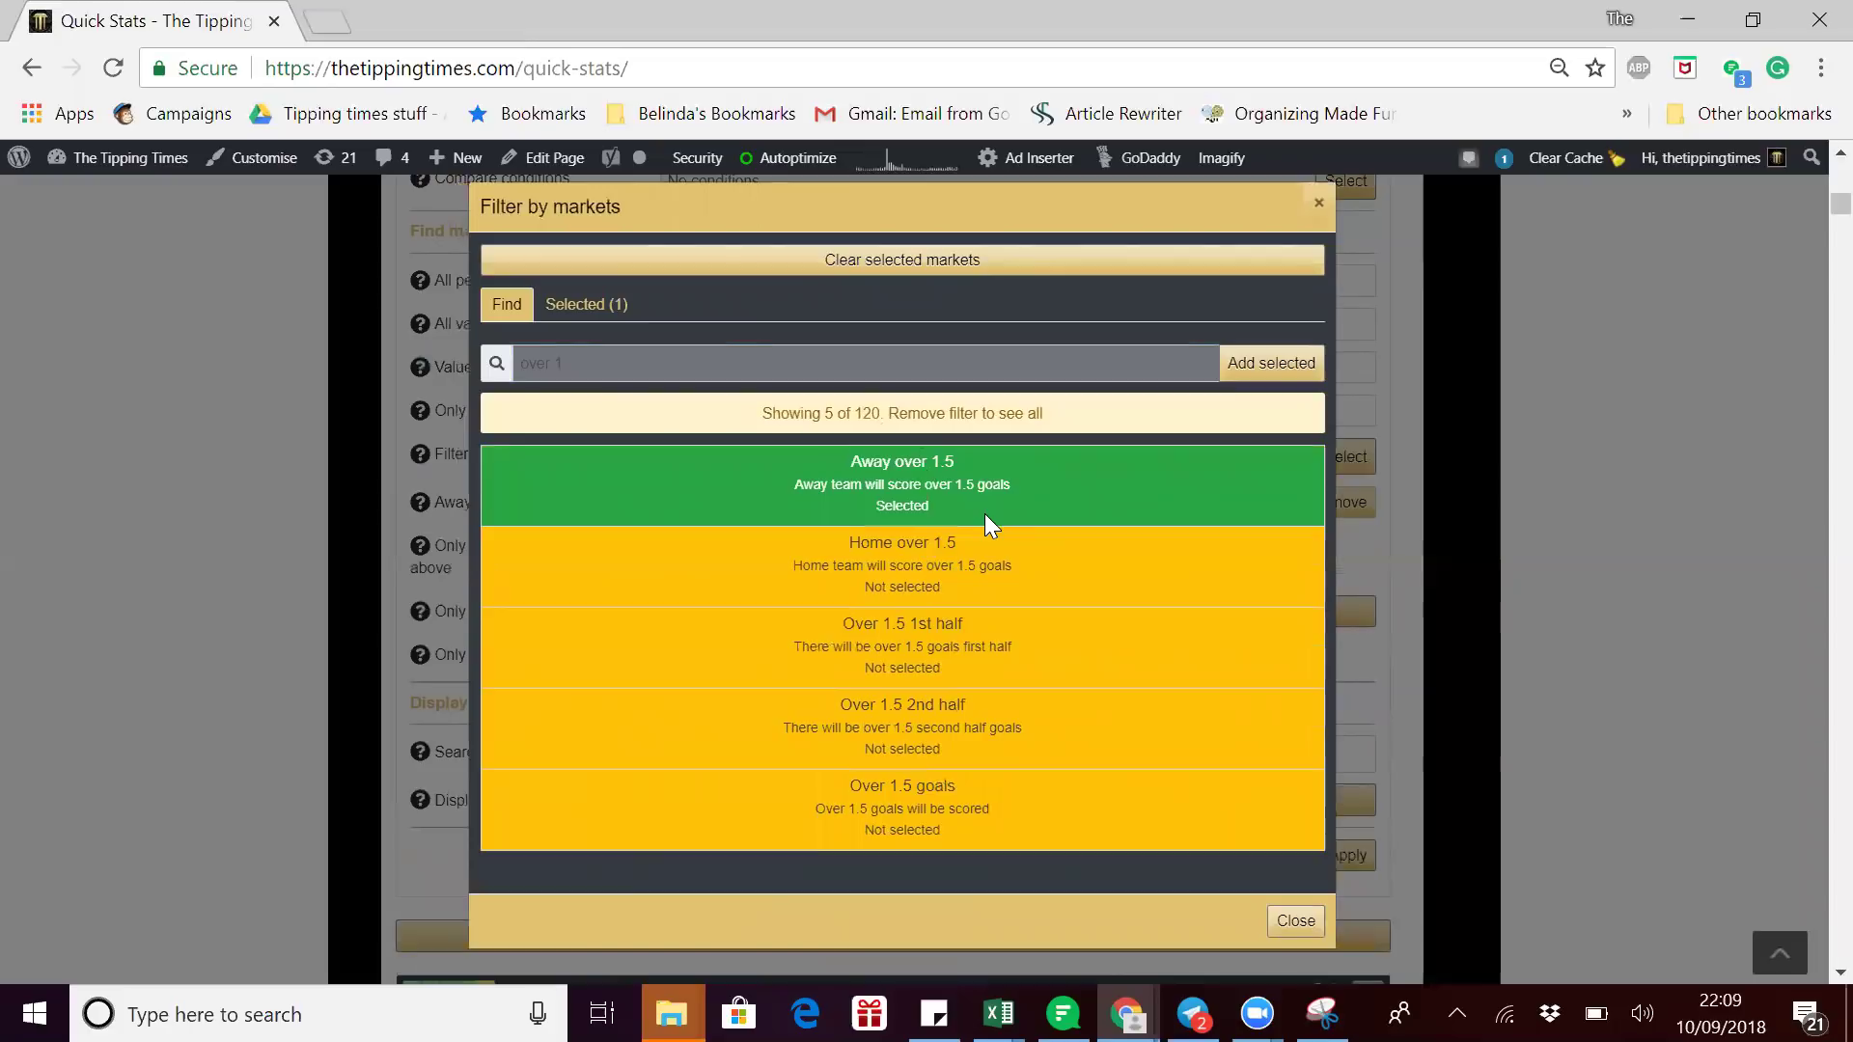
left_click(931, 572)
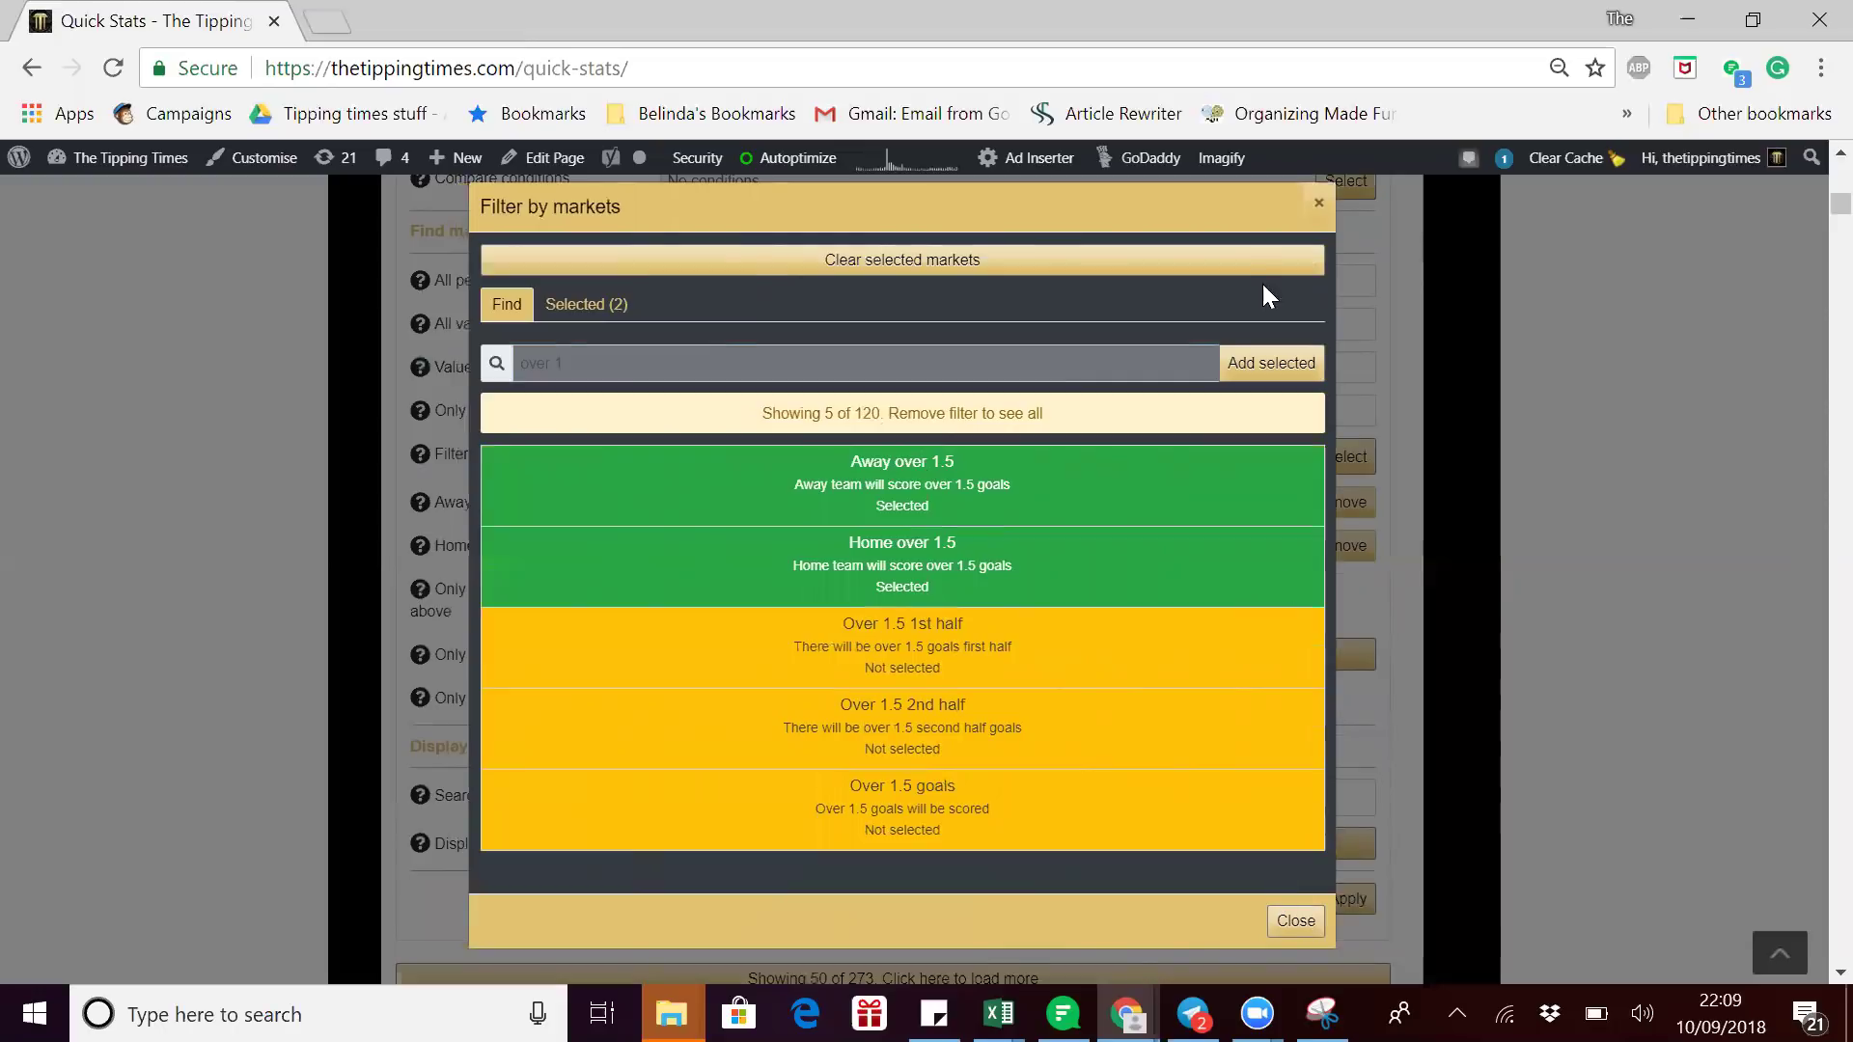
Close the market picker and review the new Away and Home over 1.5 rows (0–100).
left_click(1298, 922)
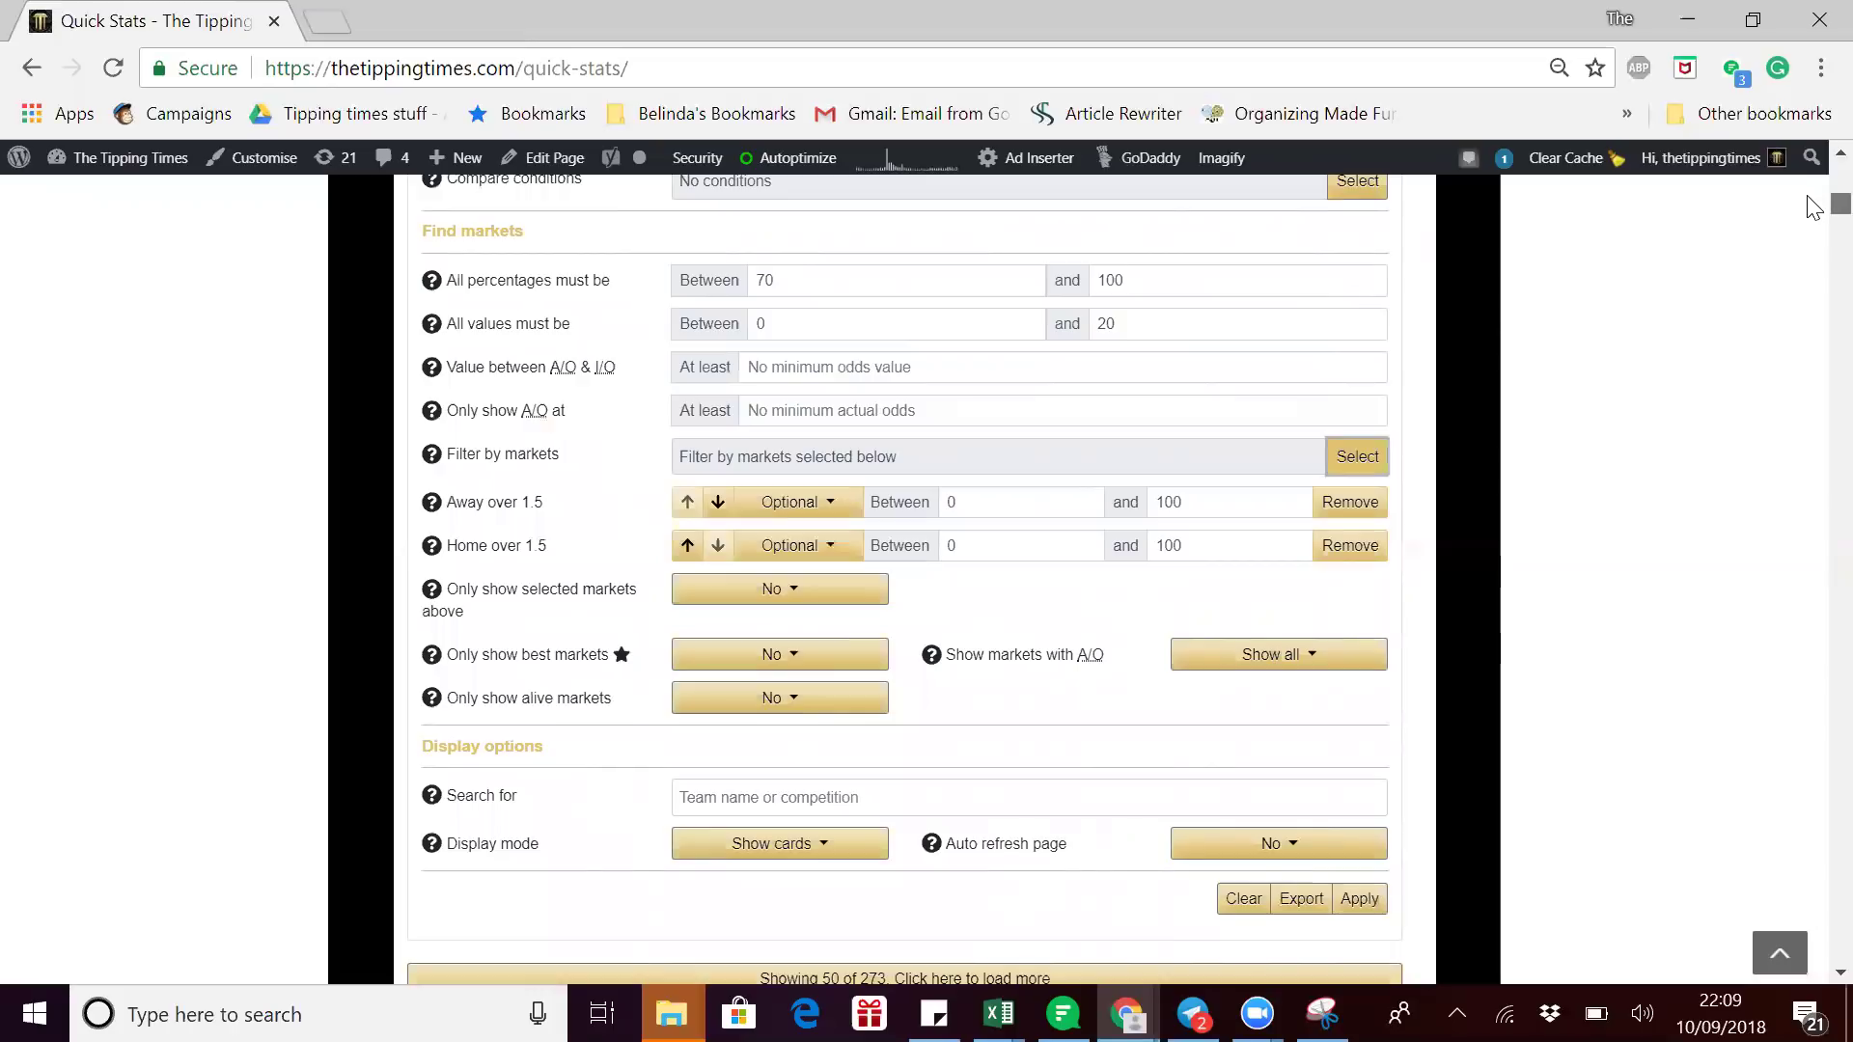
scroll(1814, 207, "down", 2)
scroll(1814, 213, "up", 2)
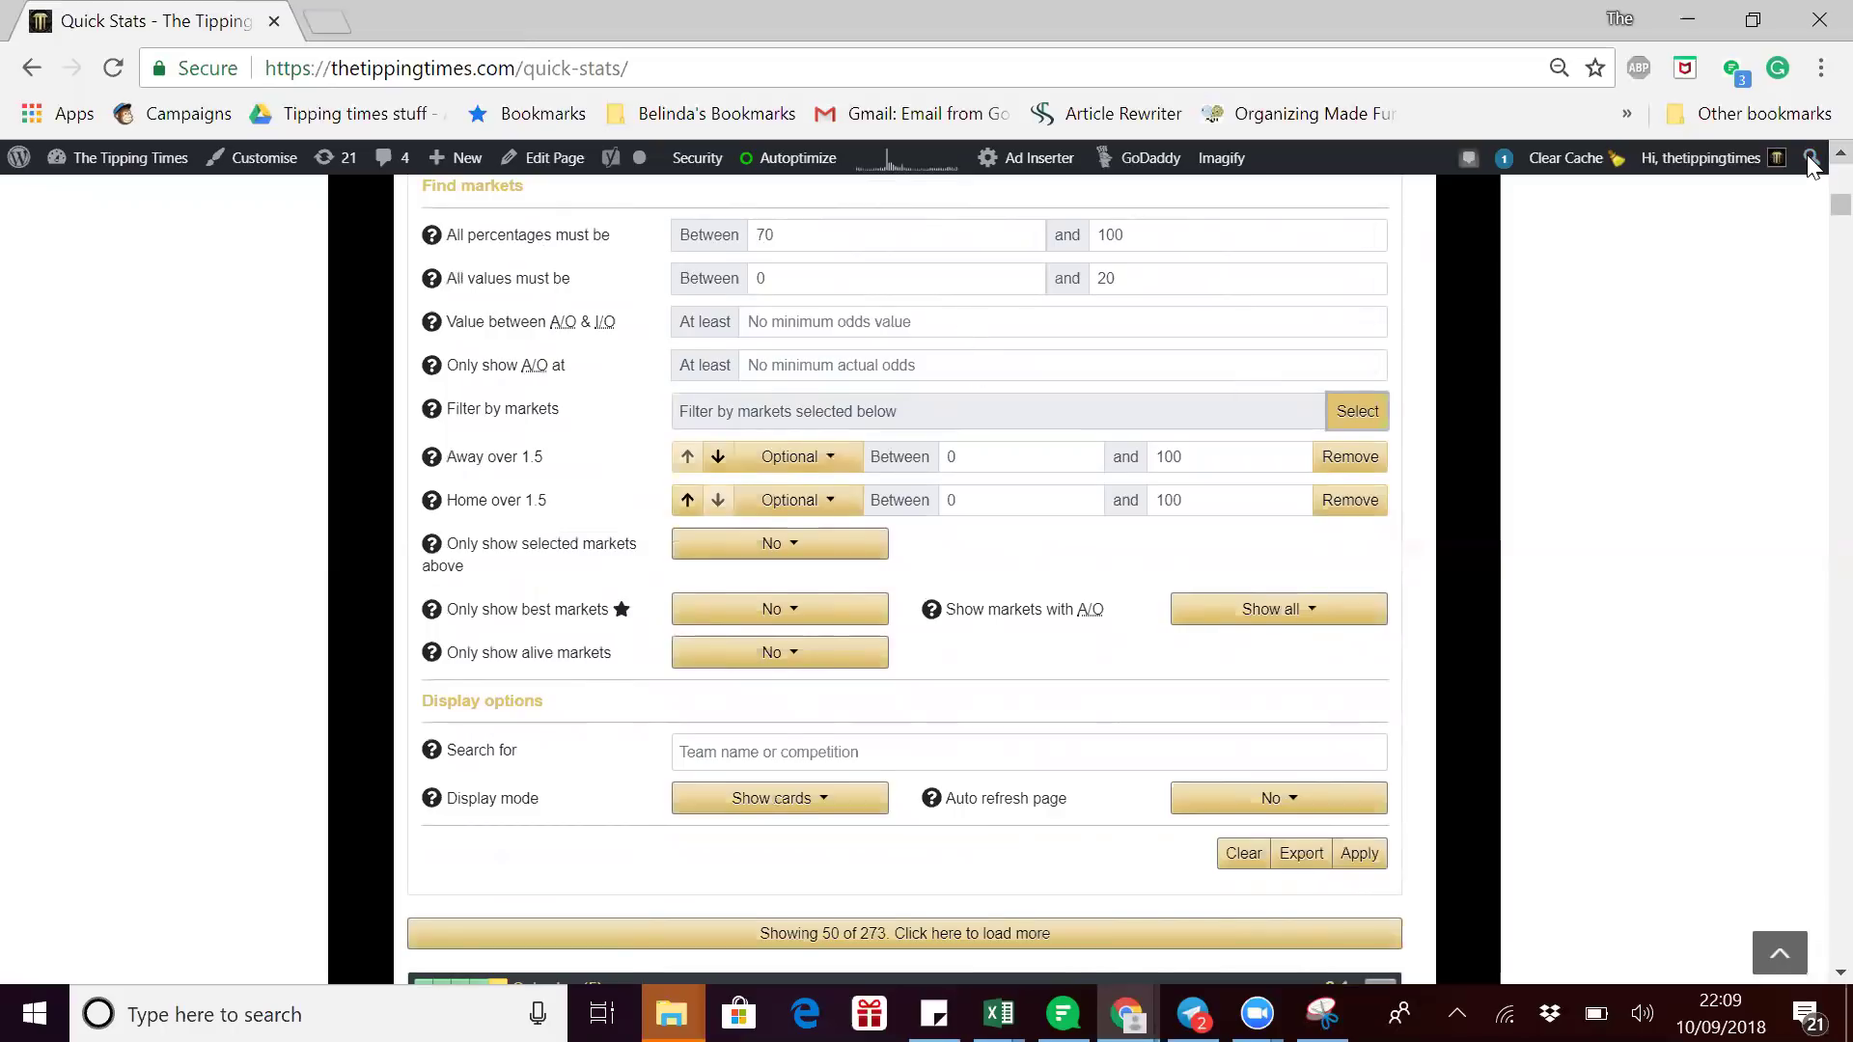
scroll(1811, 166, "up", 3)
scroll(1812, 166, "up", 4)
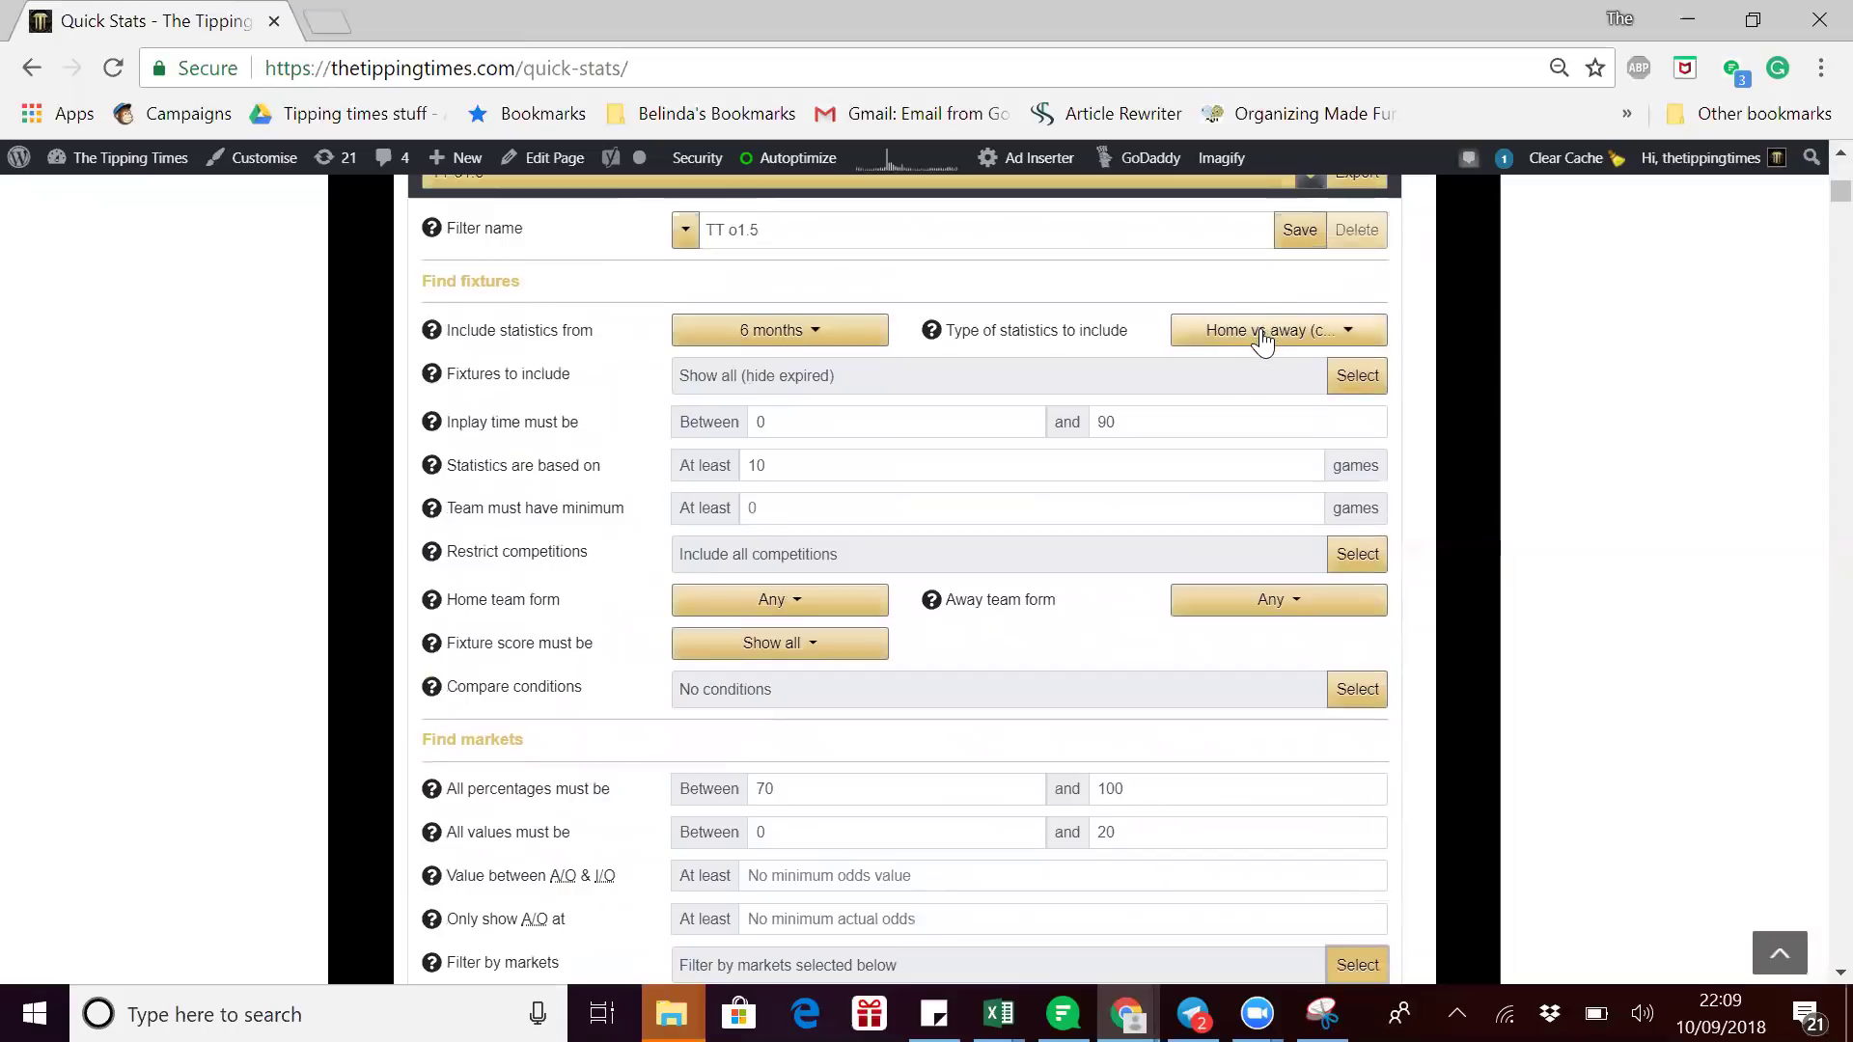
scroll(1813, 223, "down", 10)
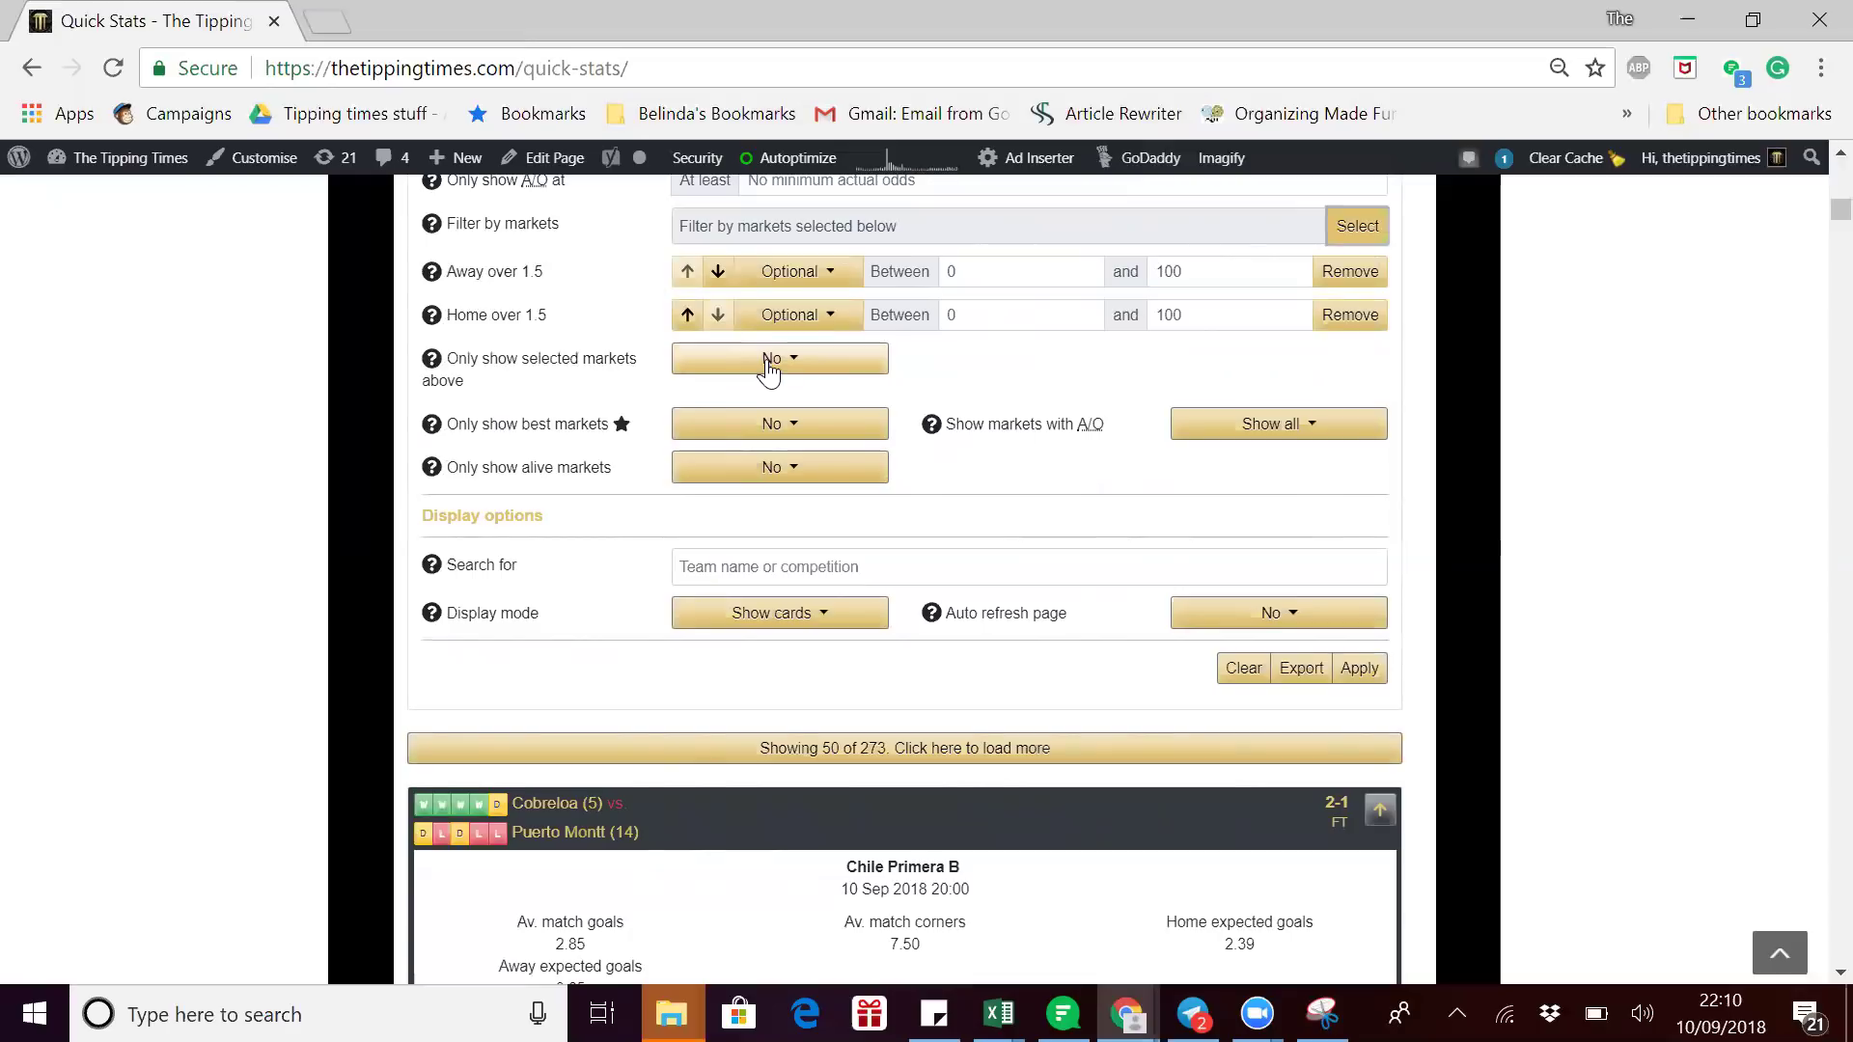
Set 'Only show selected markets above' to Yes and scroll to the match cards.
left_click(769, 370)
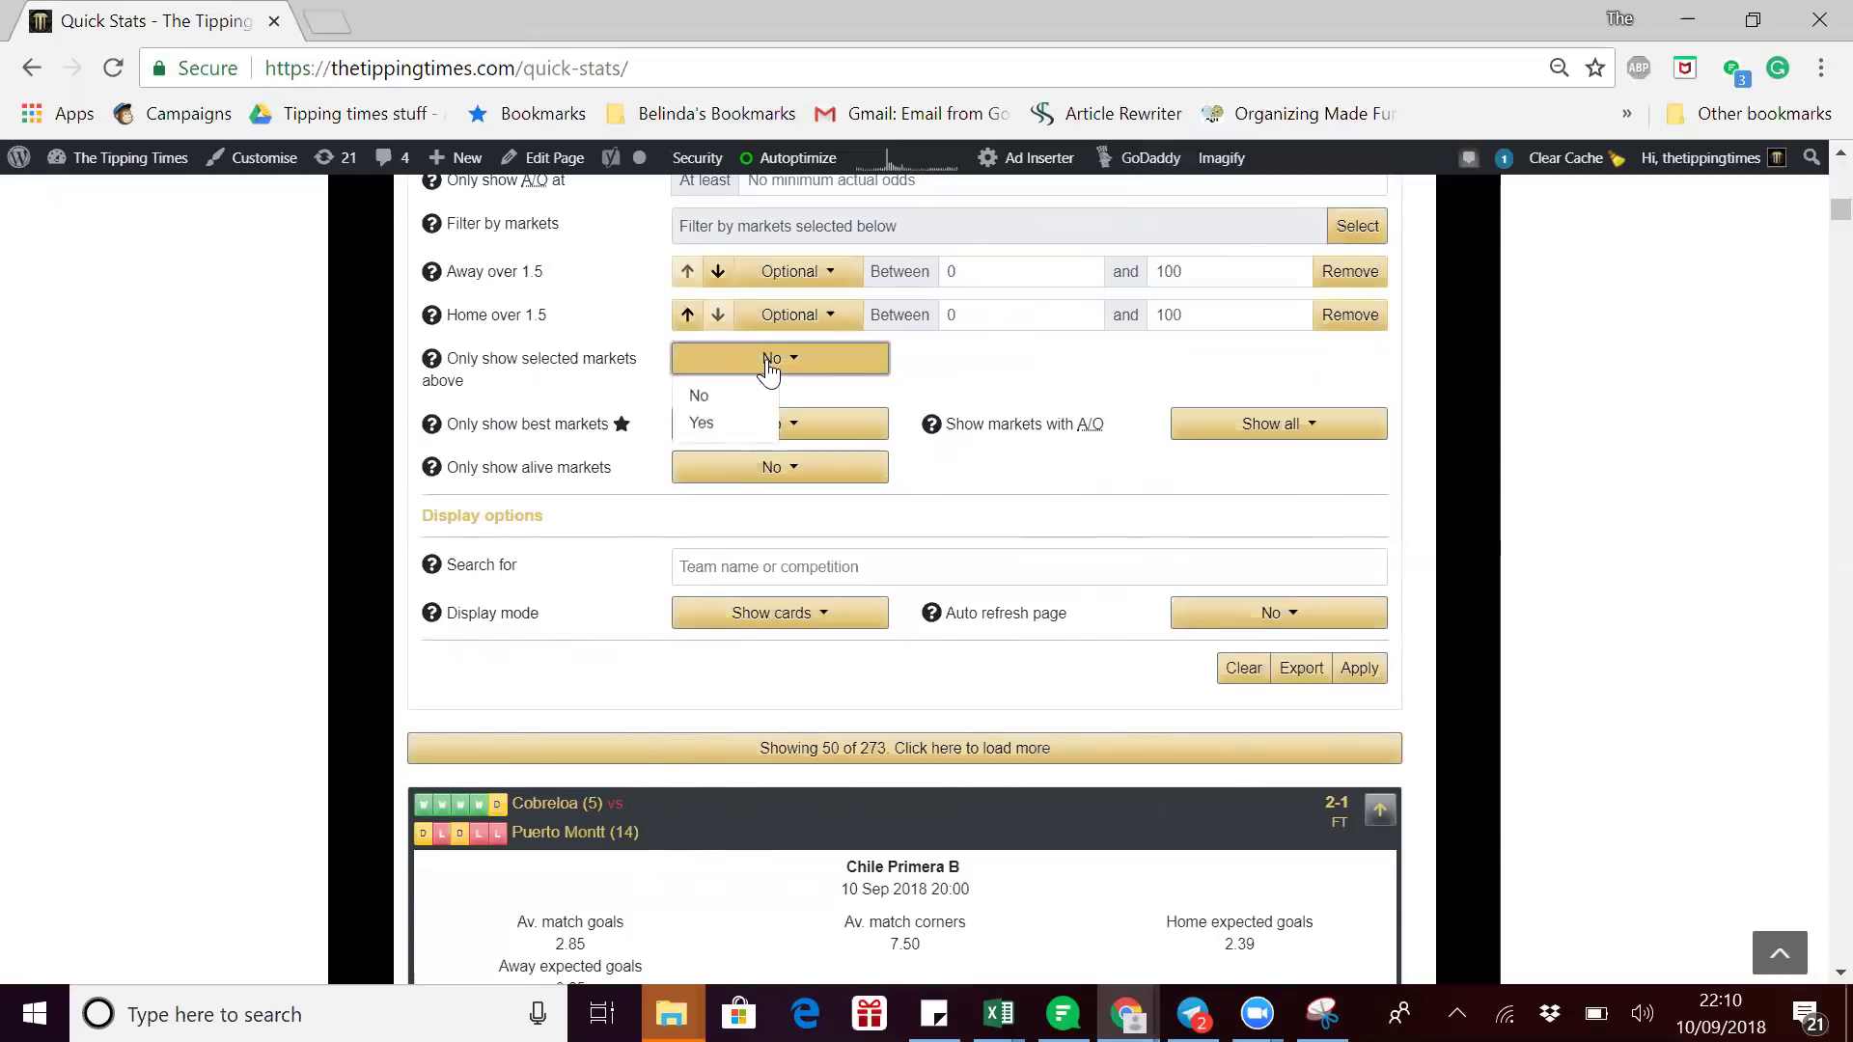
left_click(706, 422)
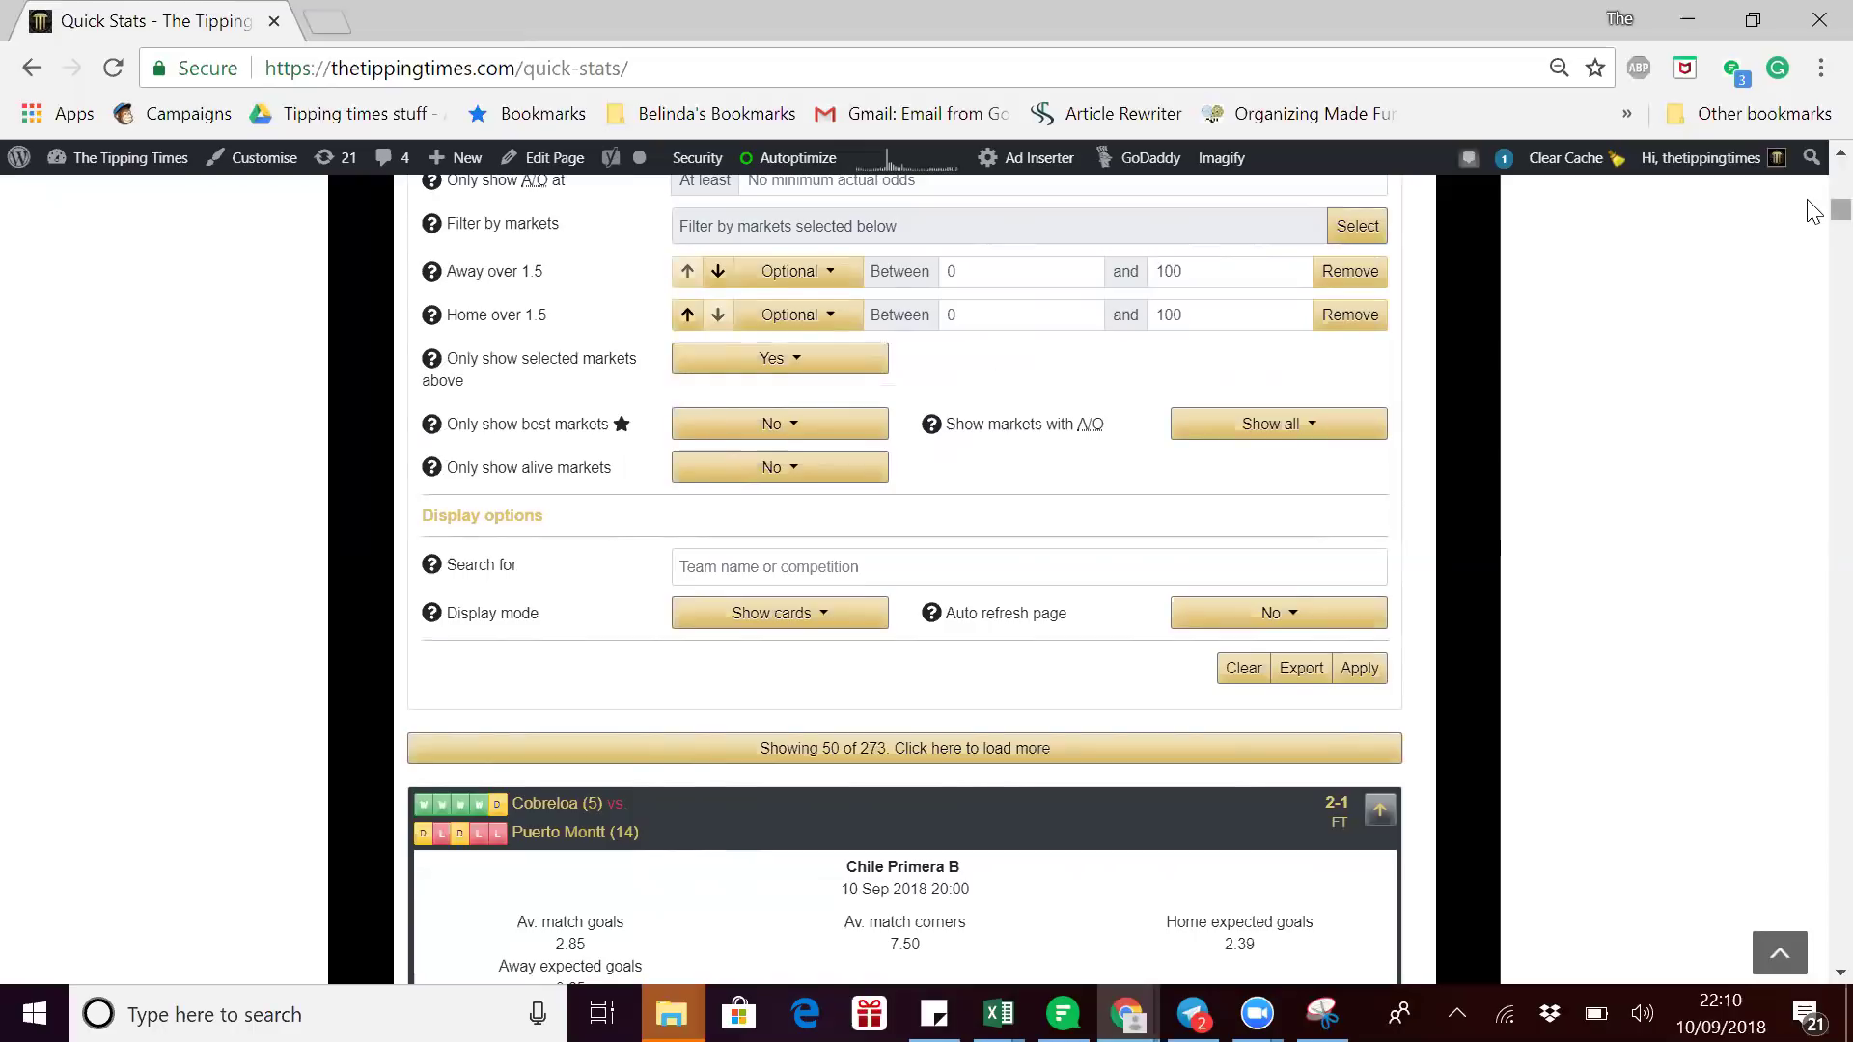
scroll(797, 528, "down", 5)
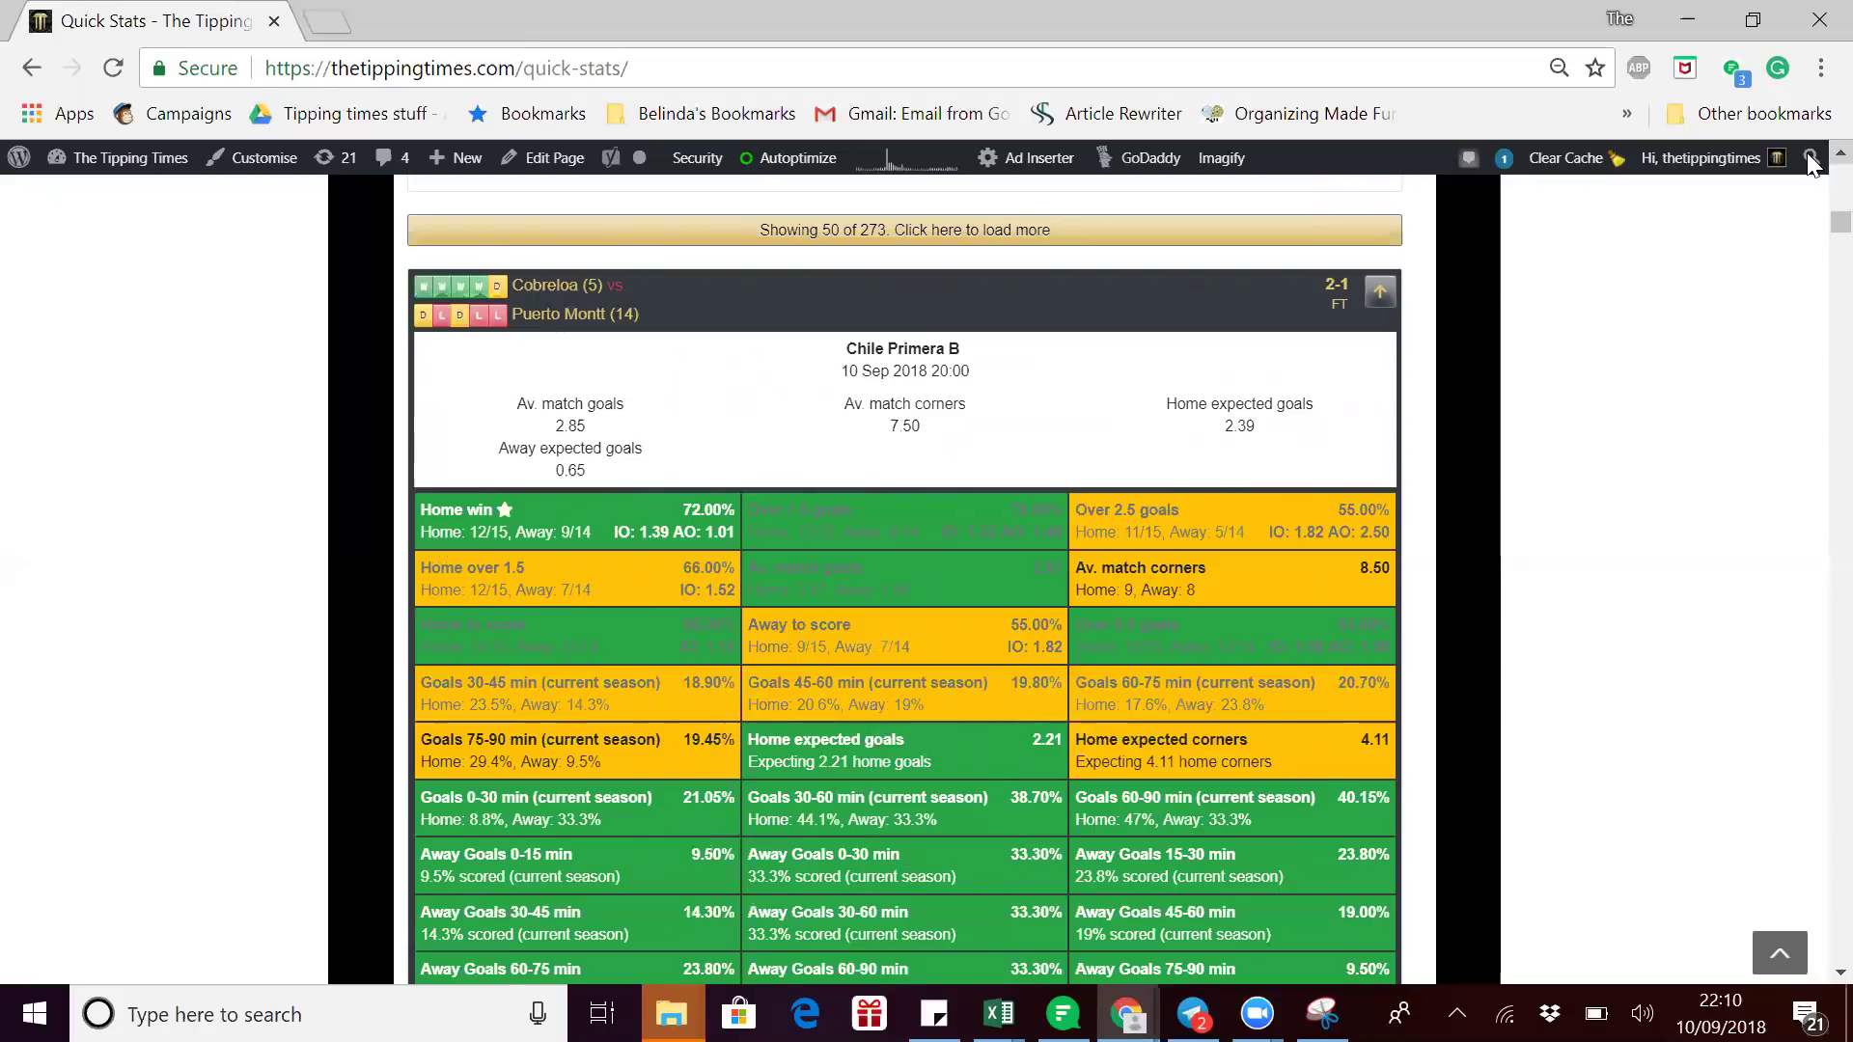
scroll(1812, 164, "up", 5)
scroll(1811, 164, "up", 2)
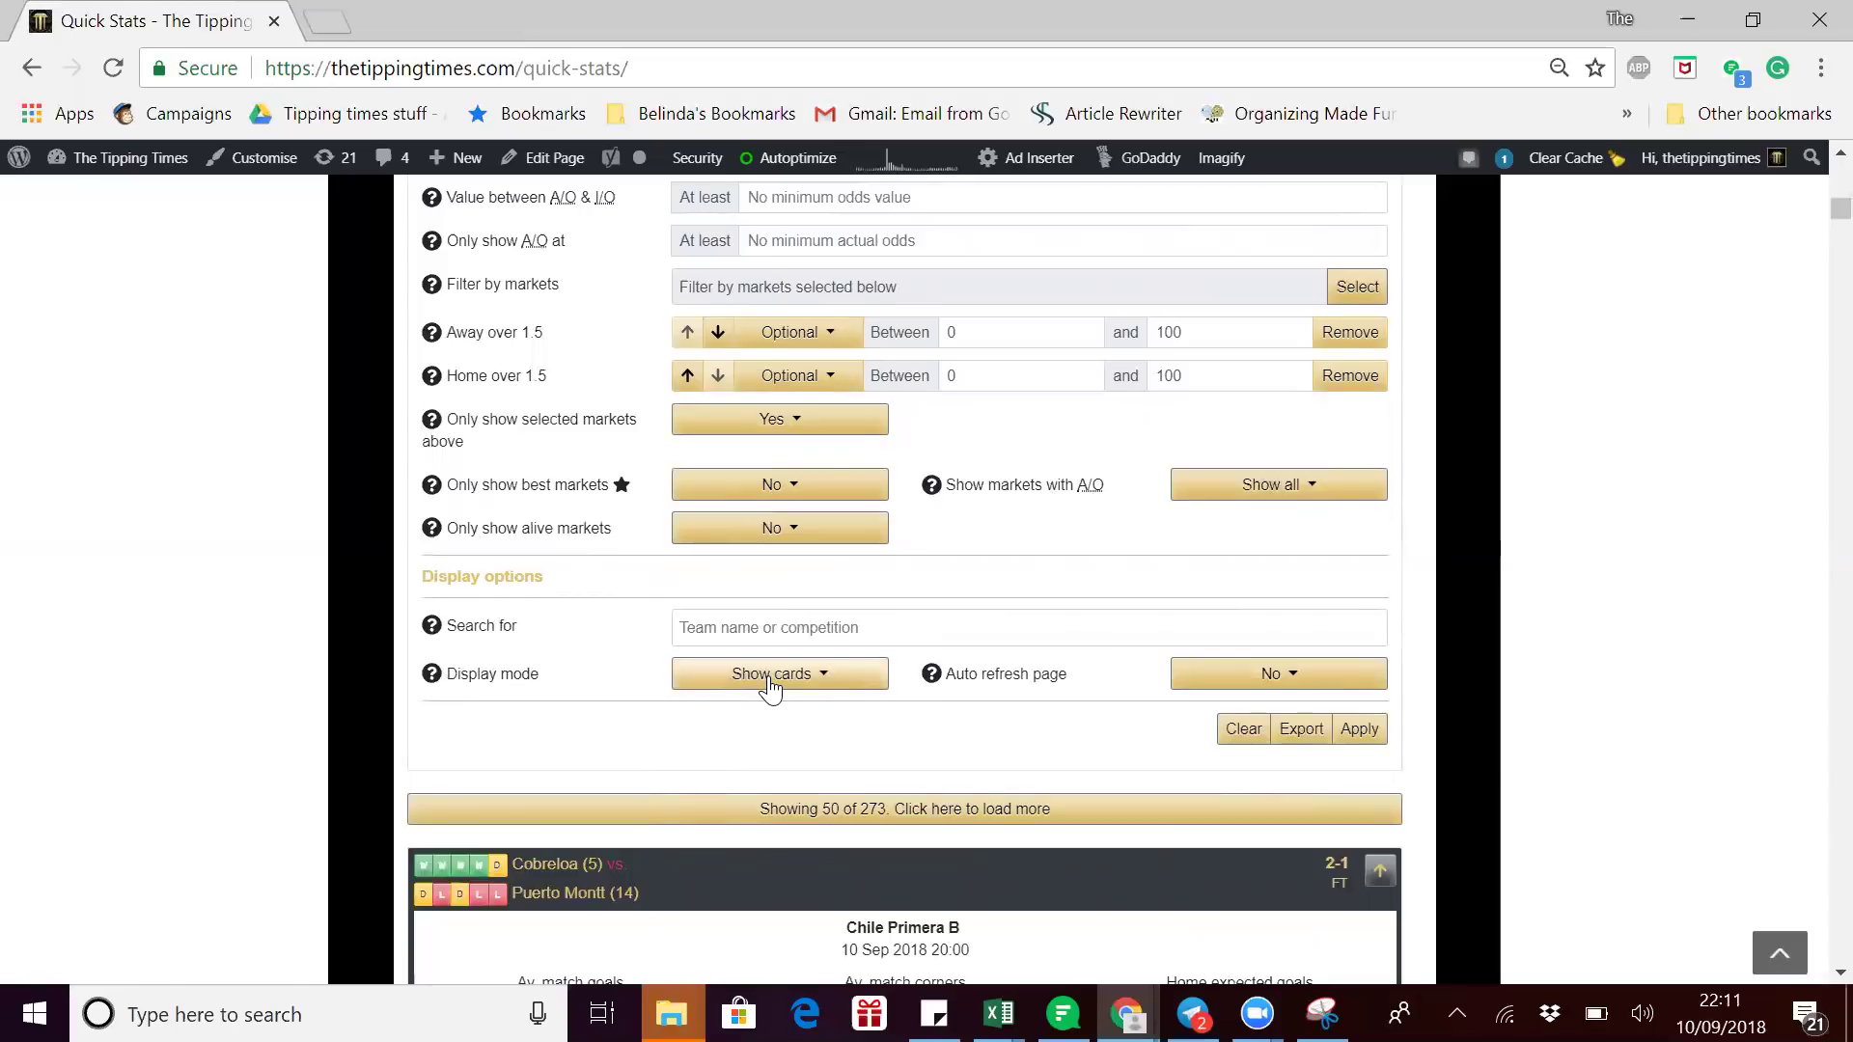
left_click(771, 680)
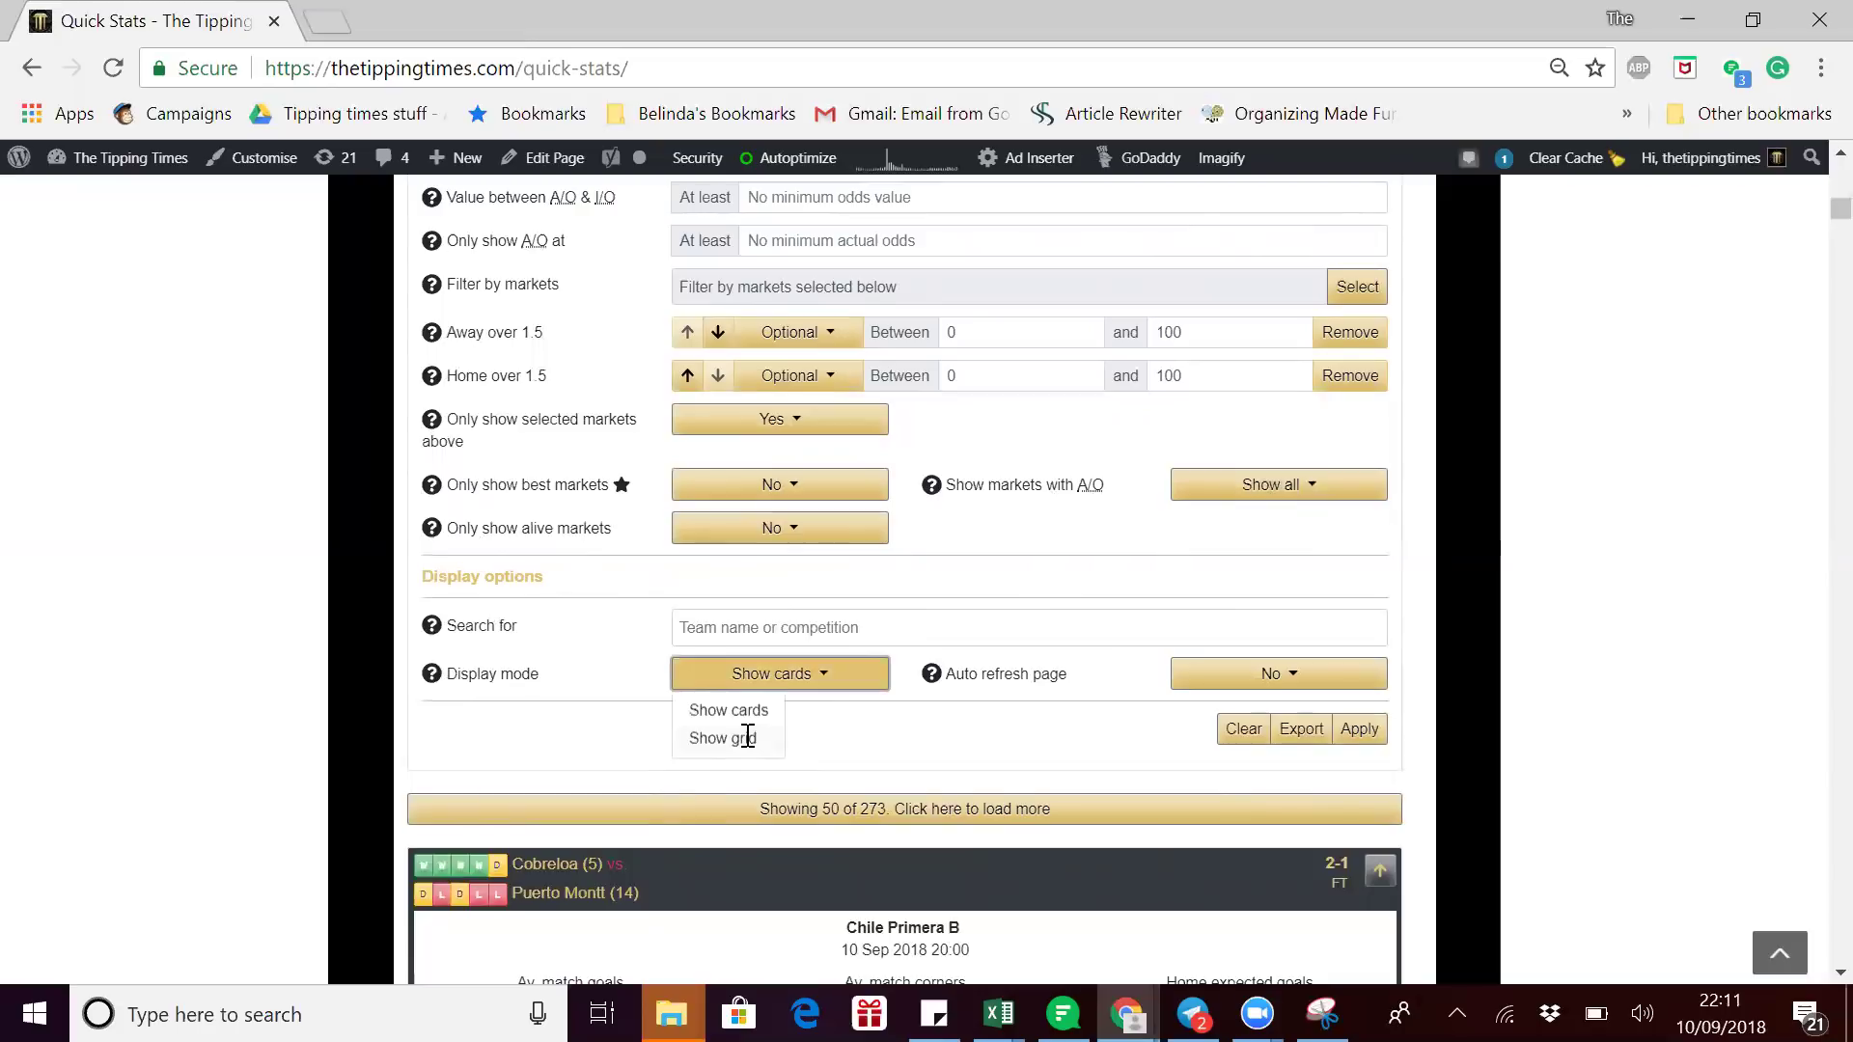
left_click(1028, 637)
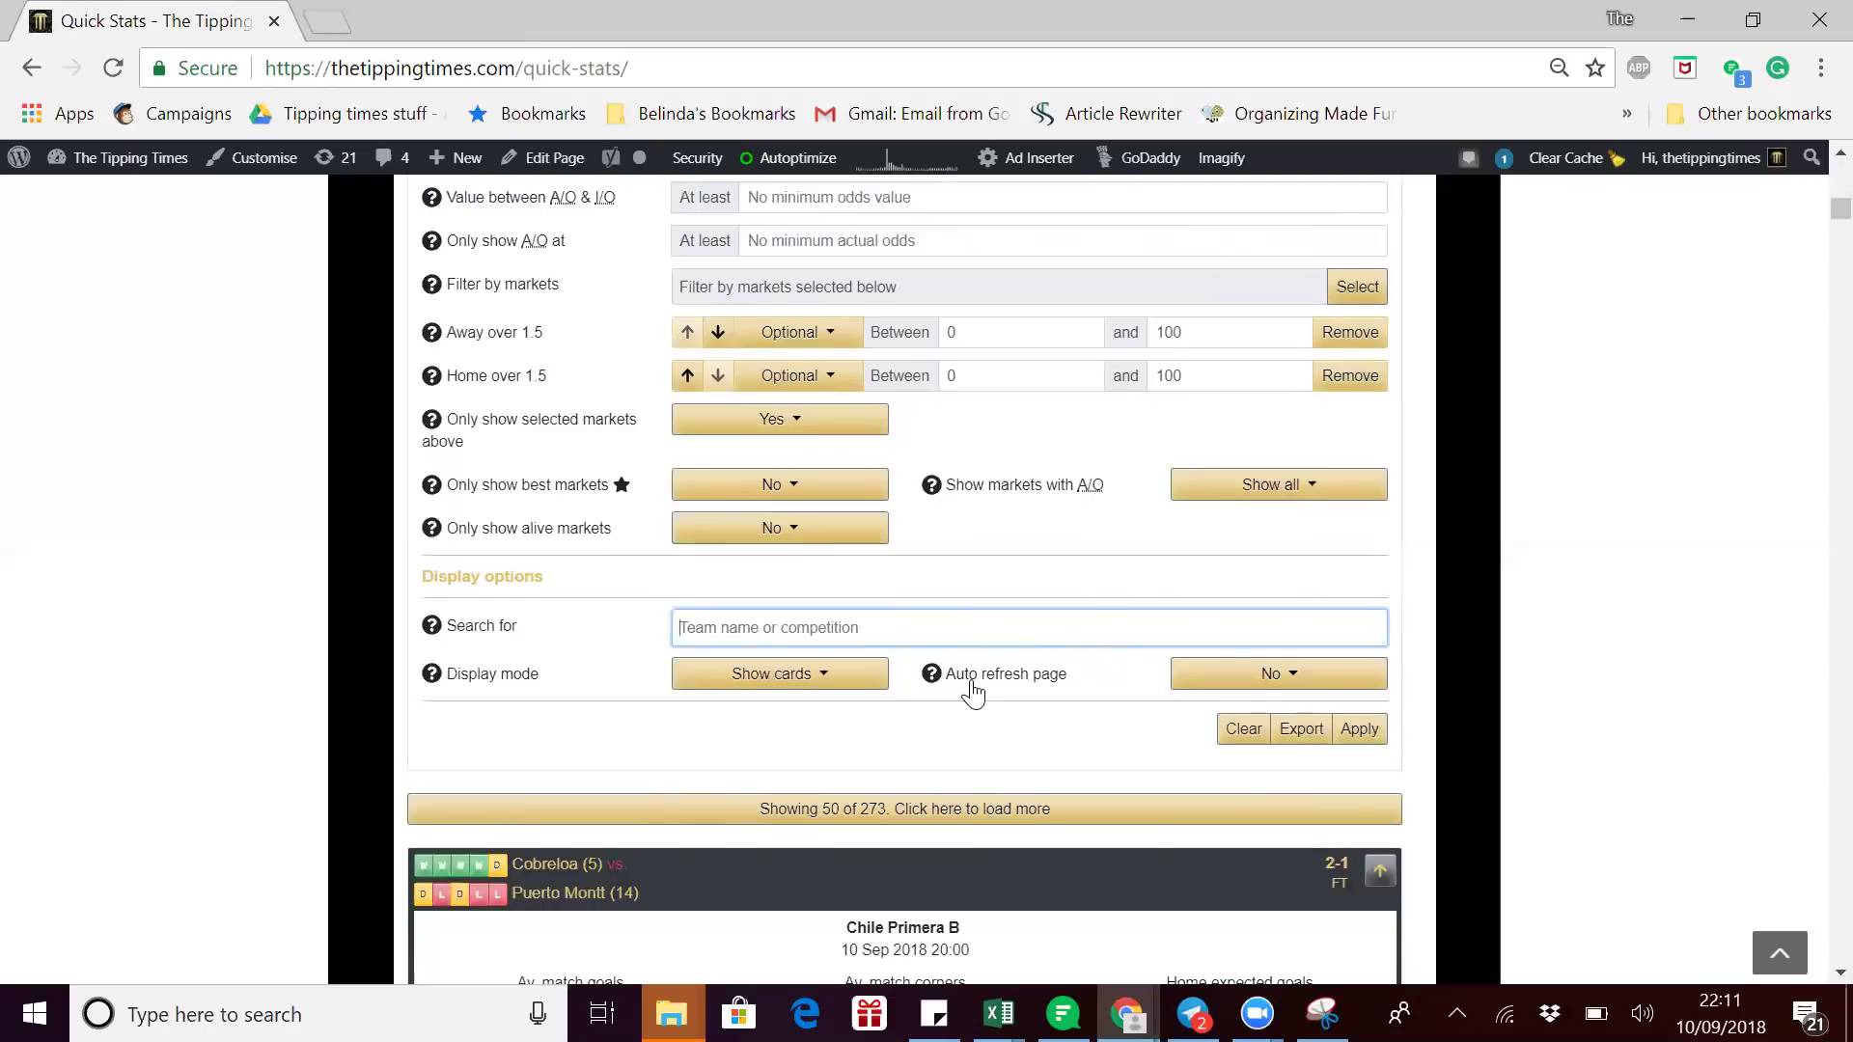
left_click(1266, 676)
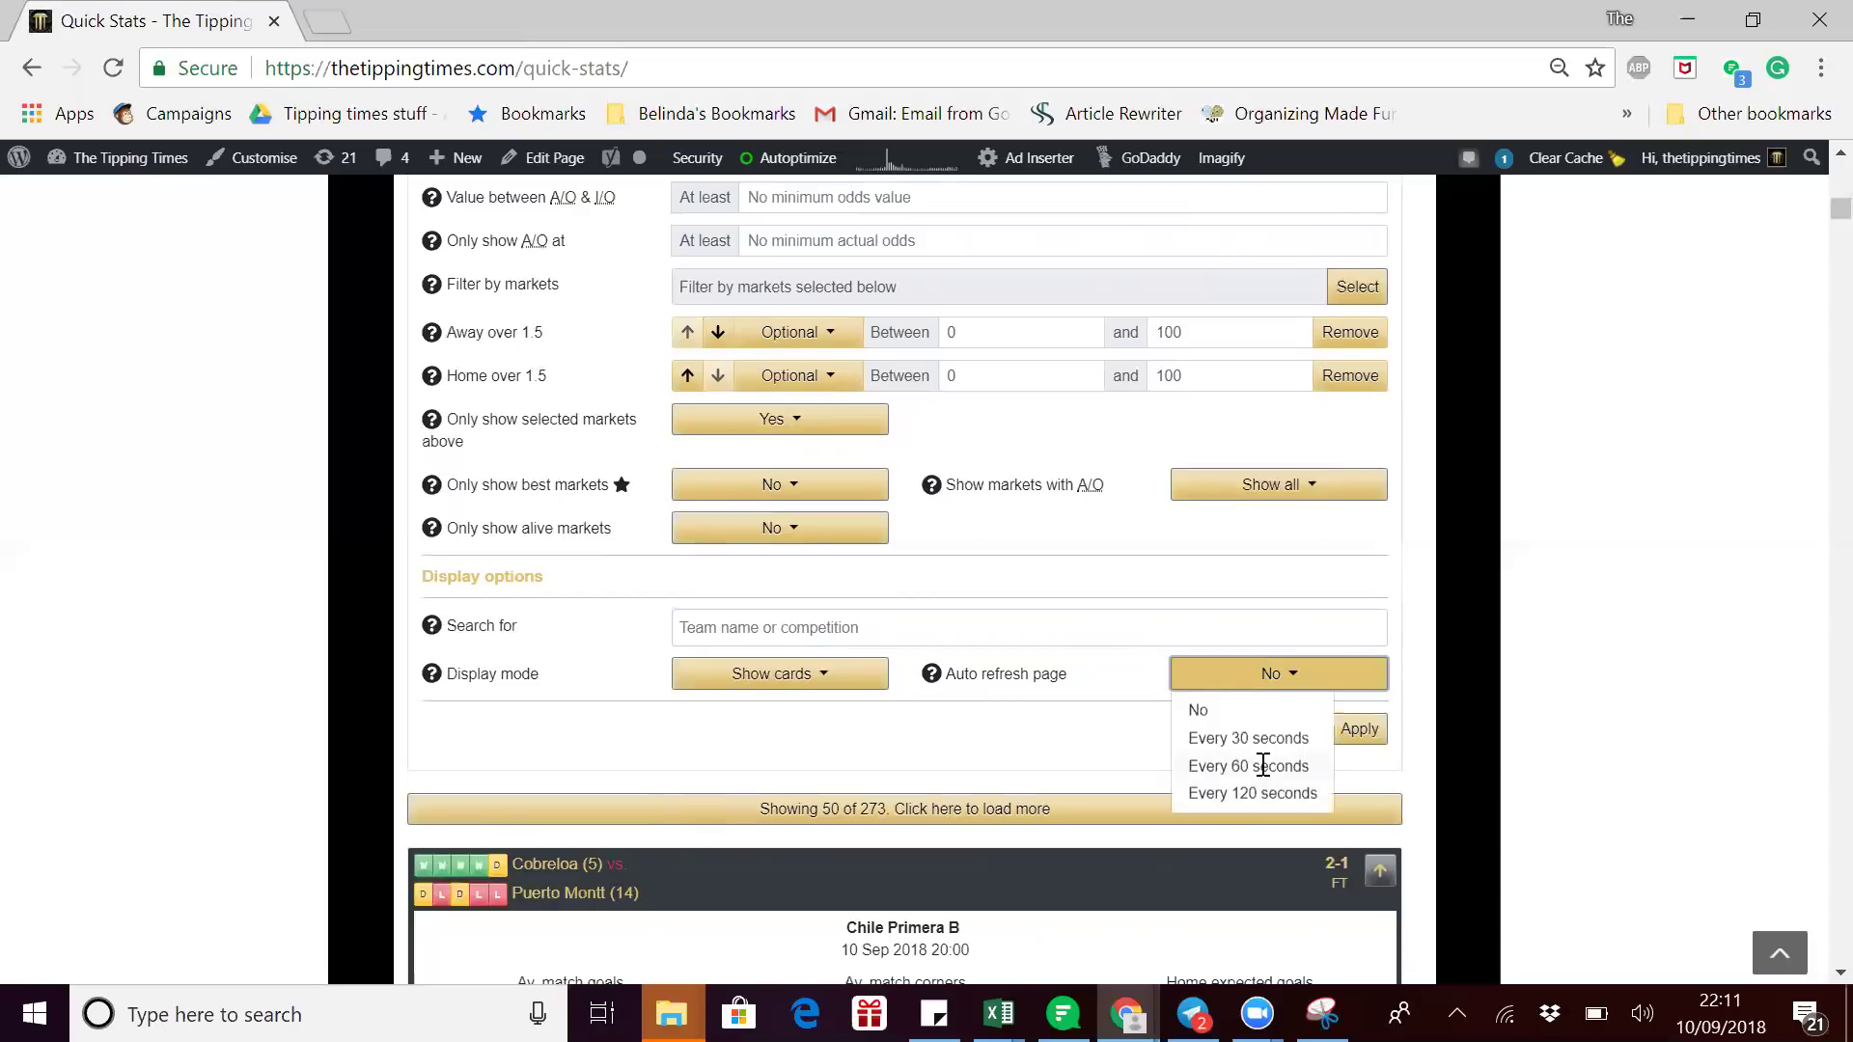
left_click(1106, 697)
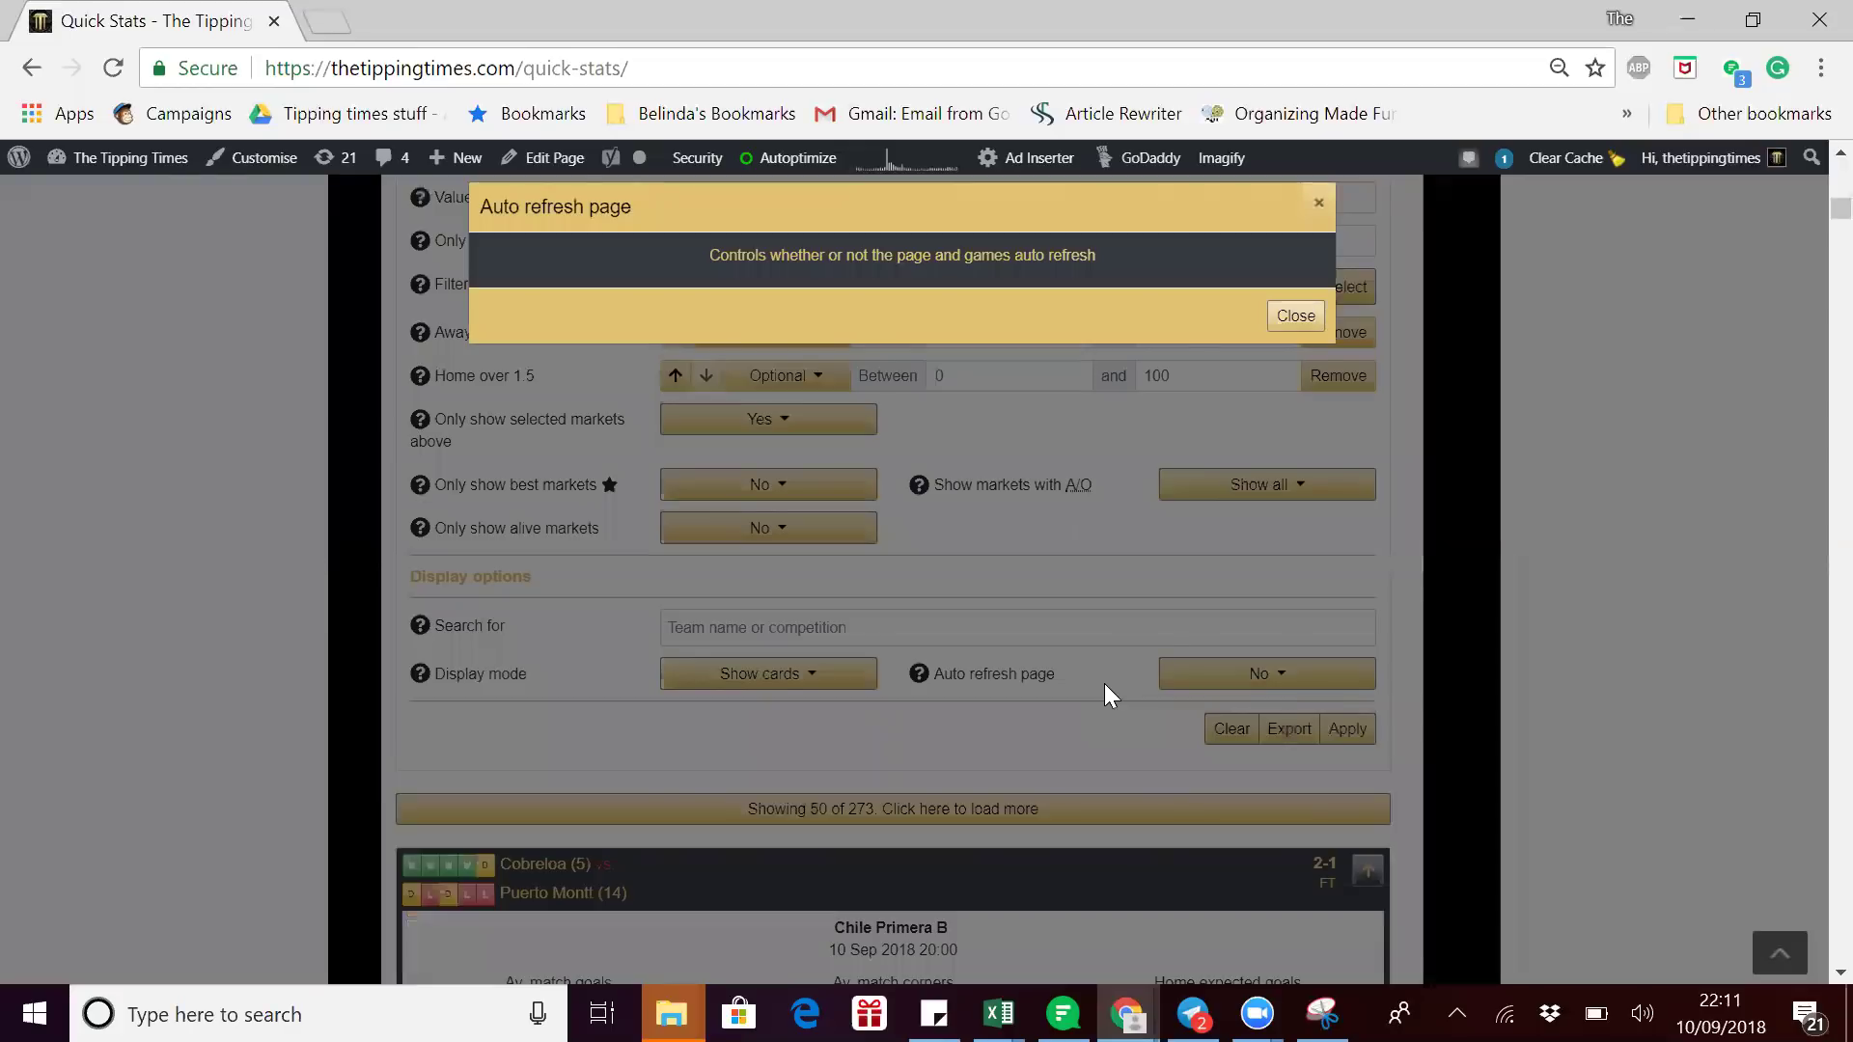
left_click(1297, 316)
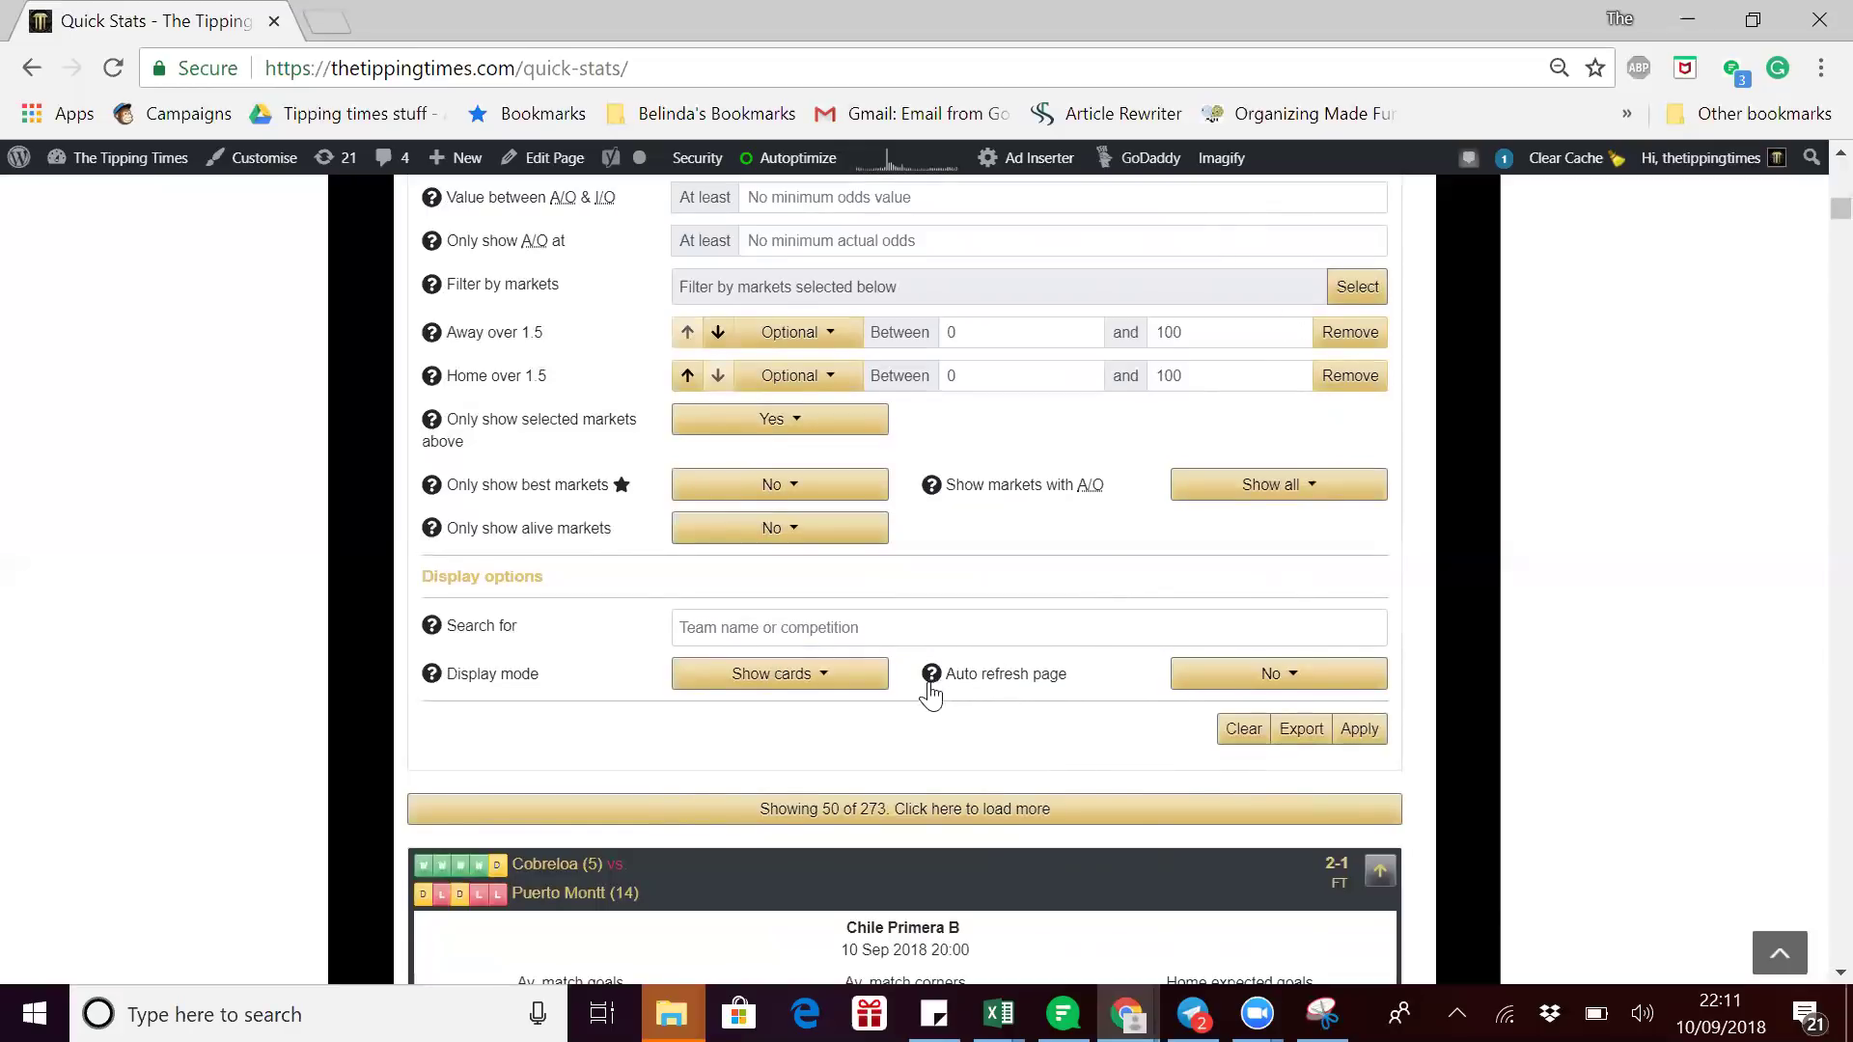
Apply TT o1.5 so only over 1.5 matches show, led by Toluca vs Veracruz at 73.00%.
left_click(1371, 738)
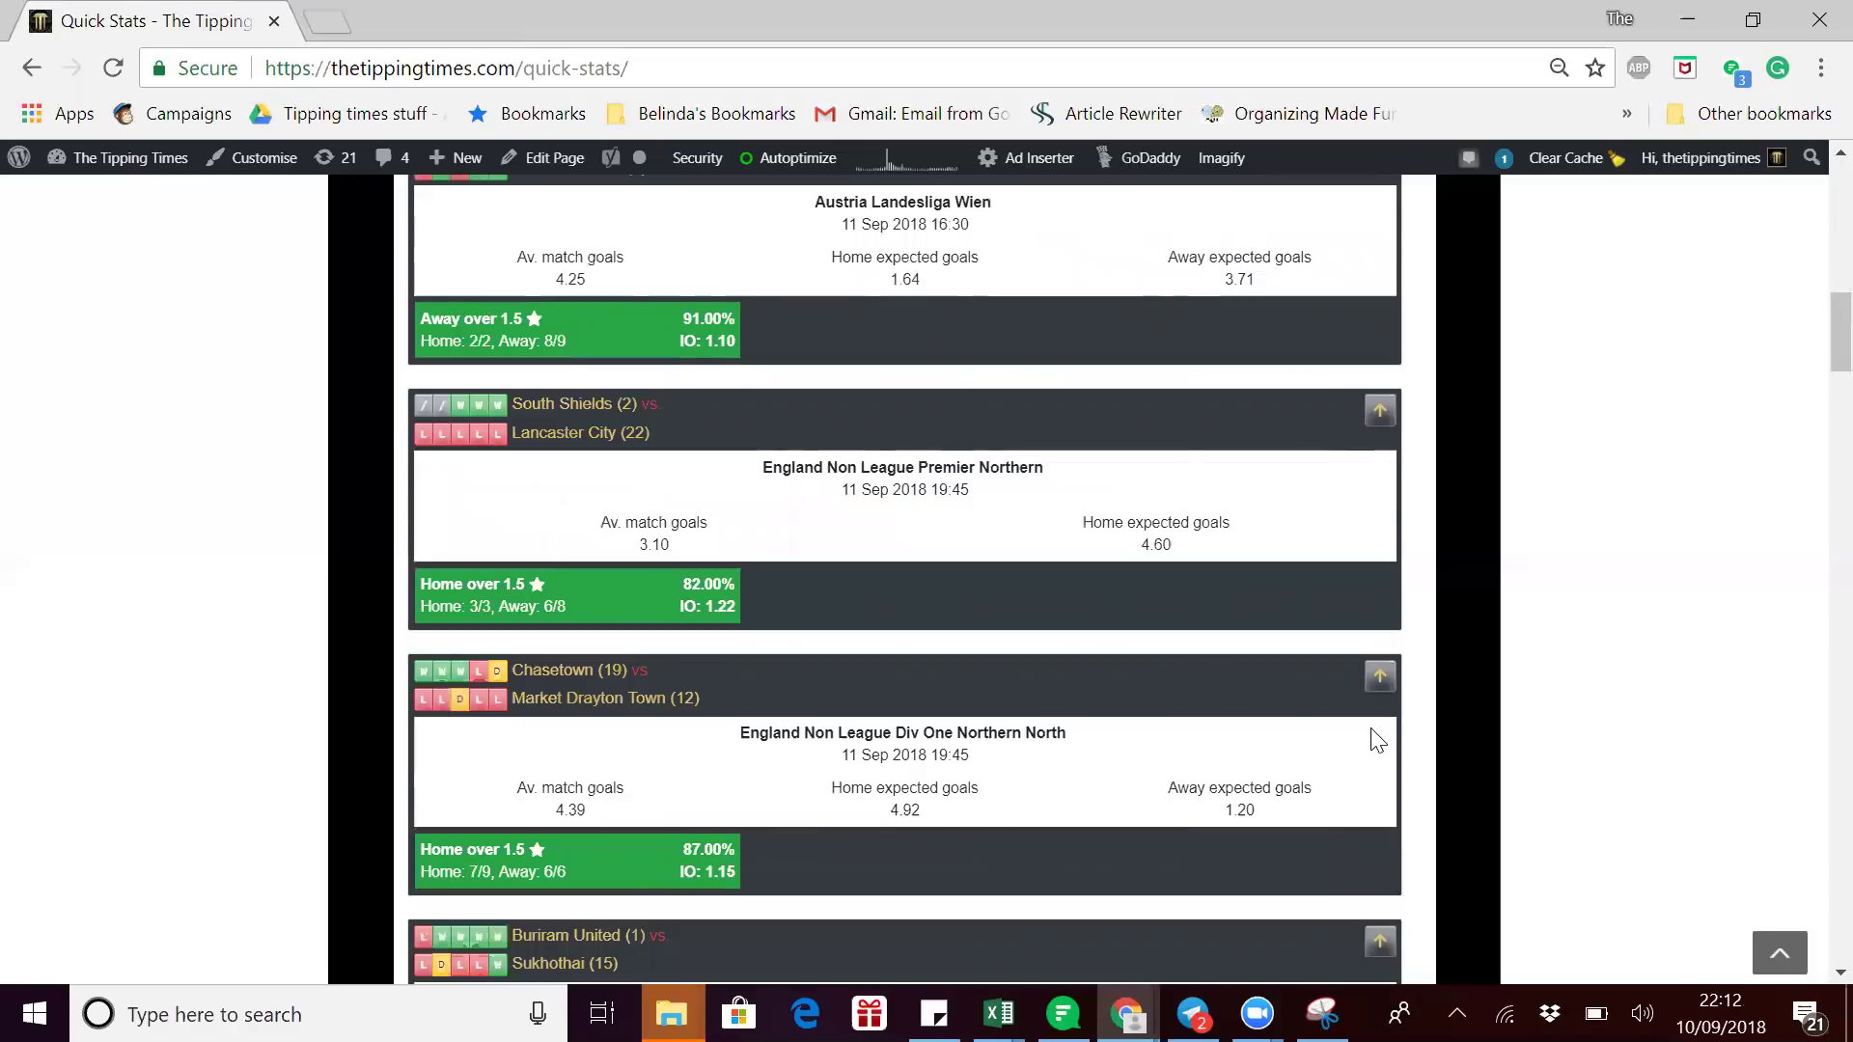
scroll(1813, 280, "up", 4)
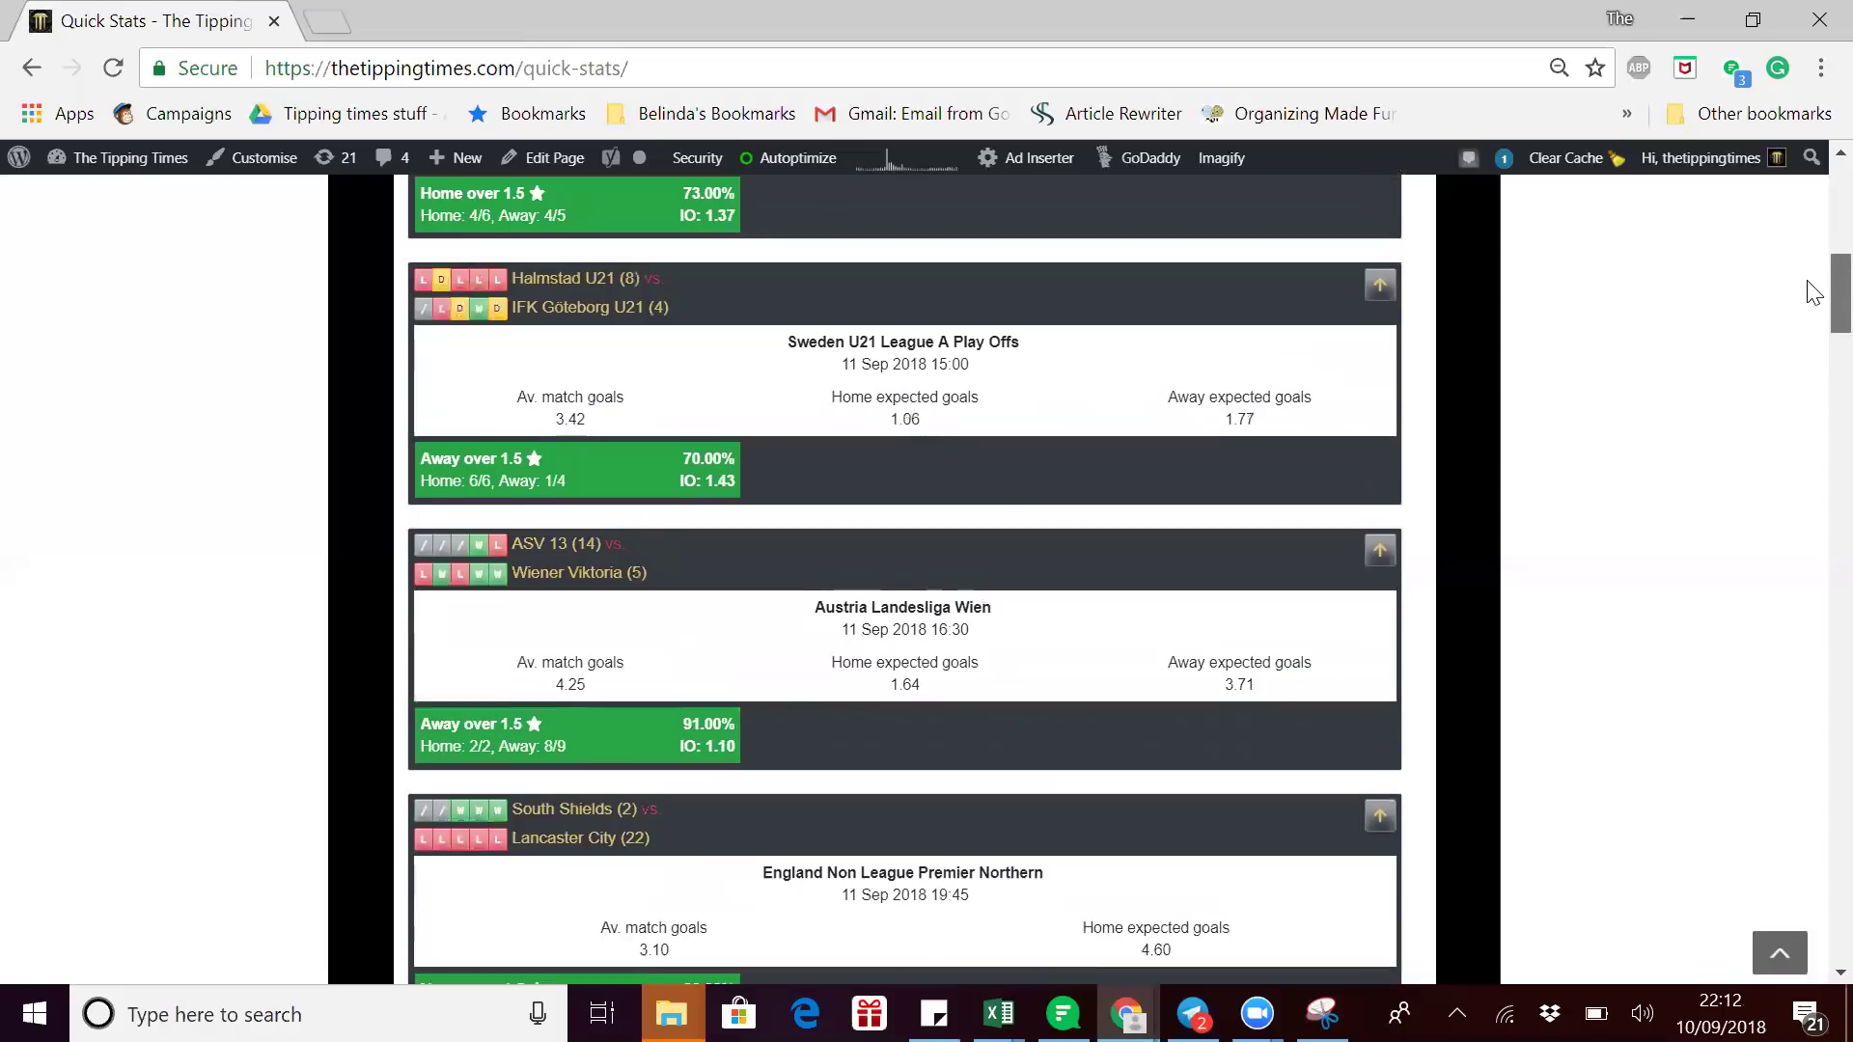
scroll(1813, 280, "up", 9)
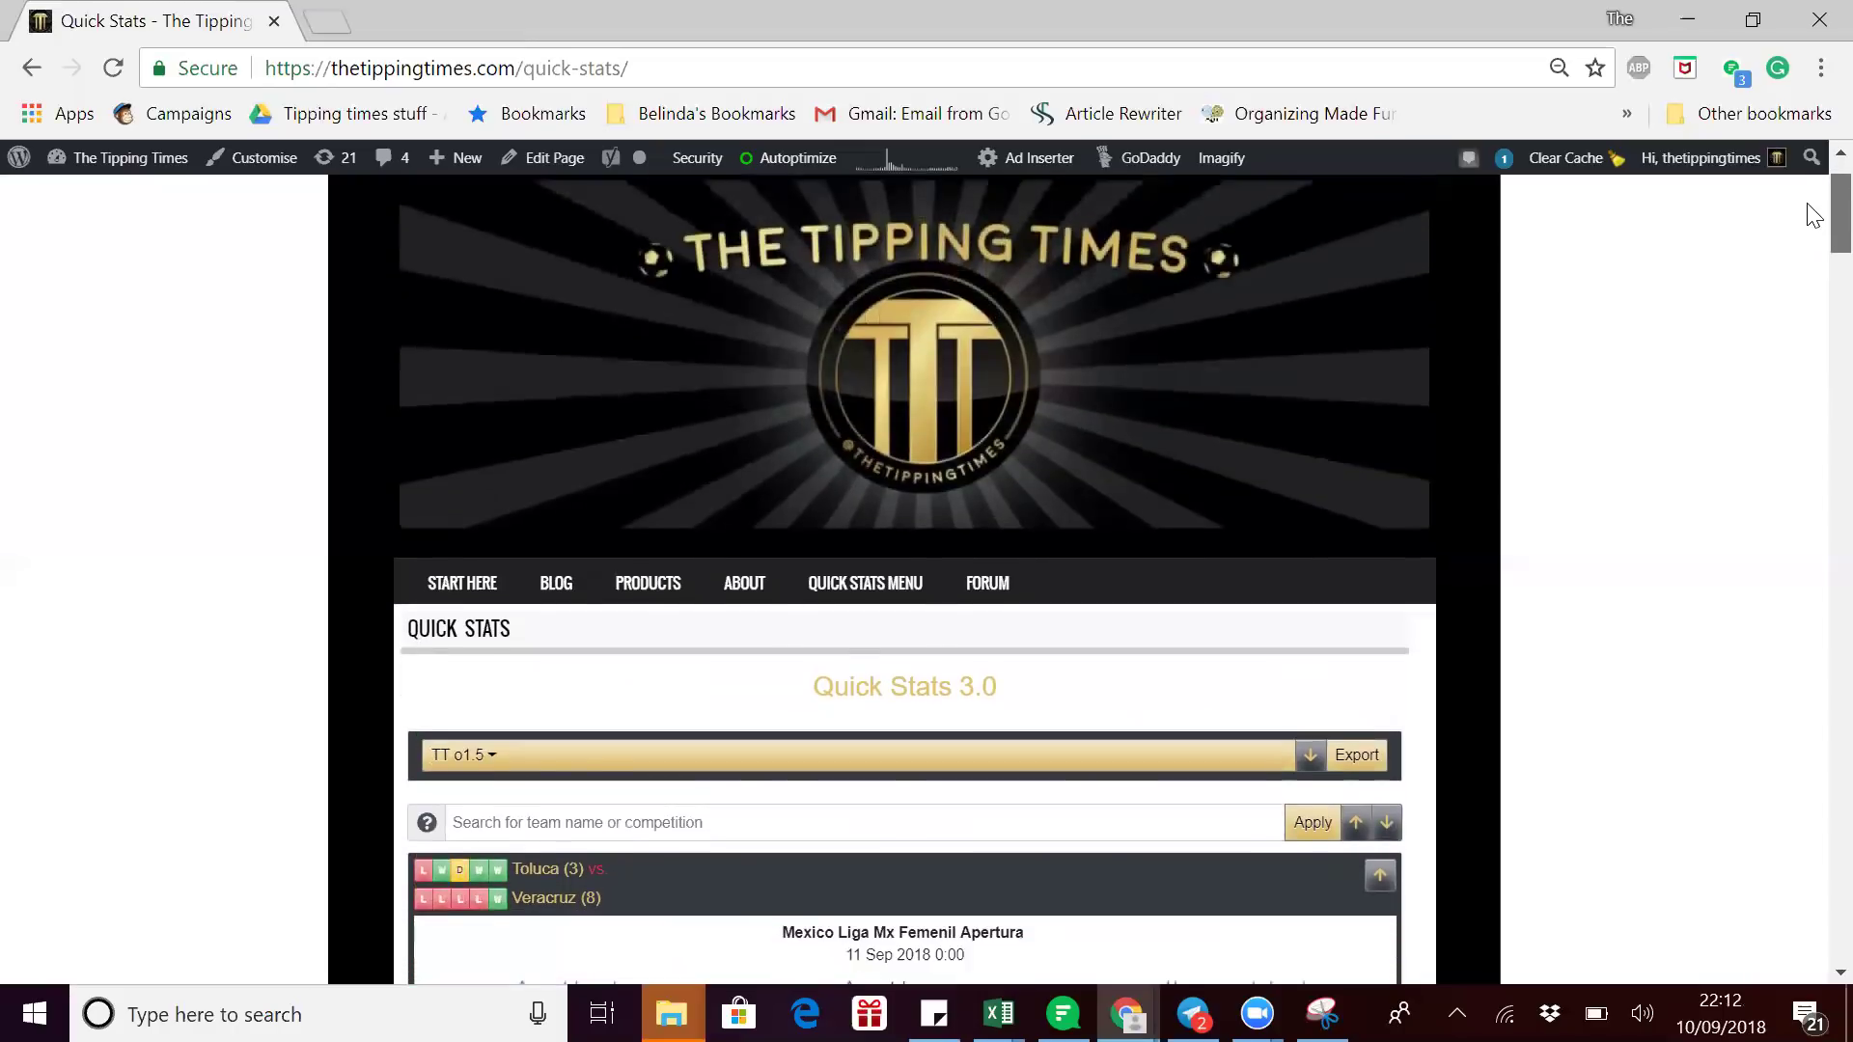
scroll(1815, 217, "down", 1)
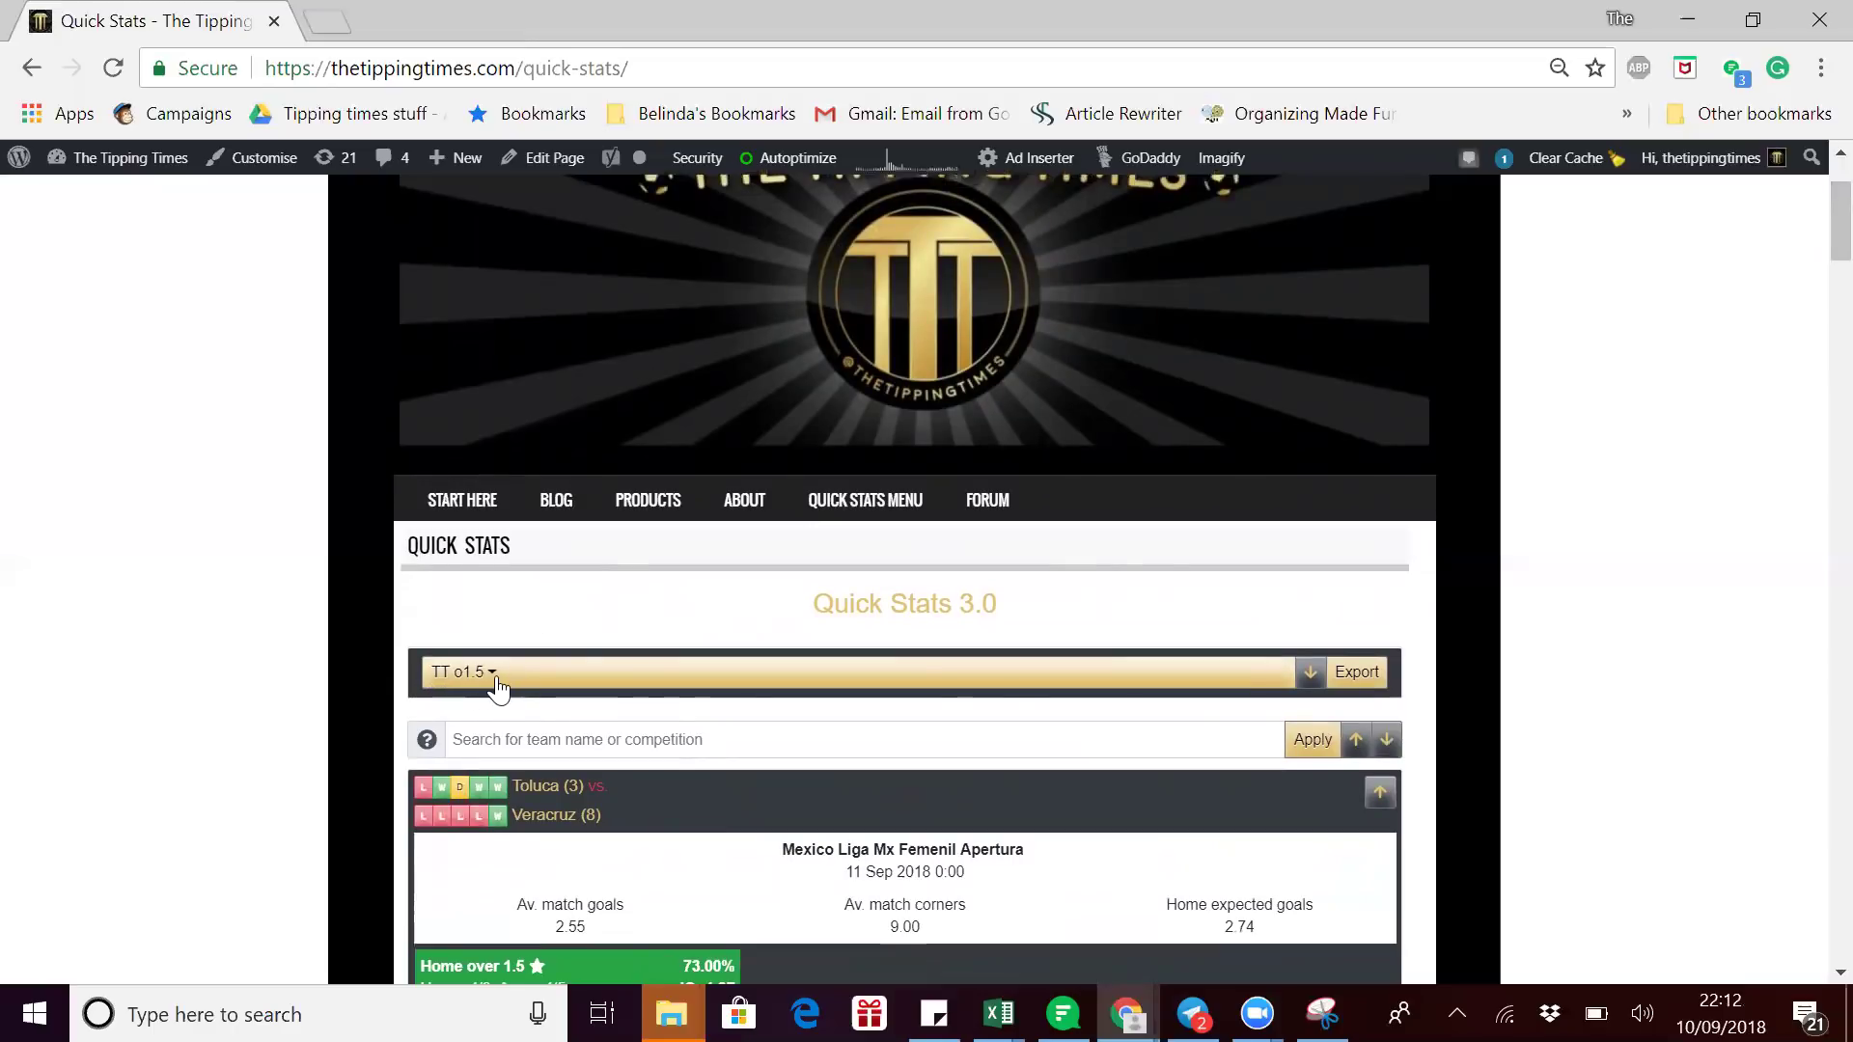
Expand the filter panel and save the current settings under the name TT o1.5.
left_click(1310, 676)
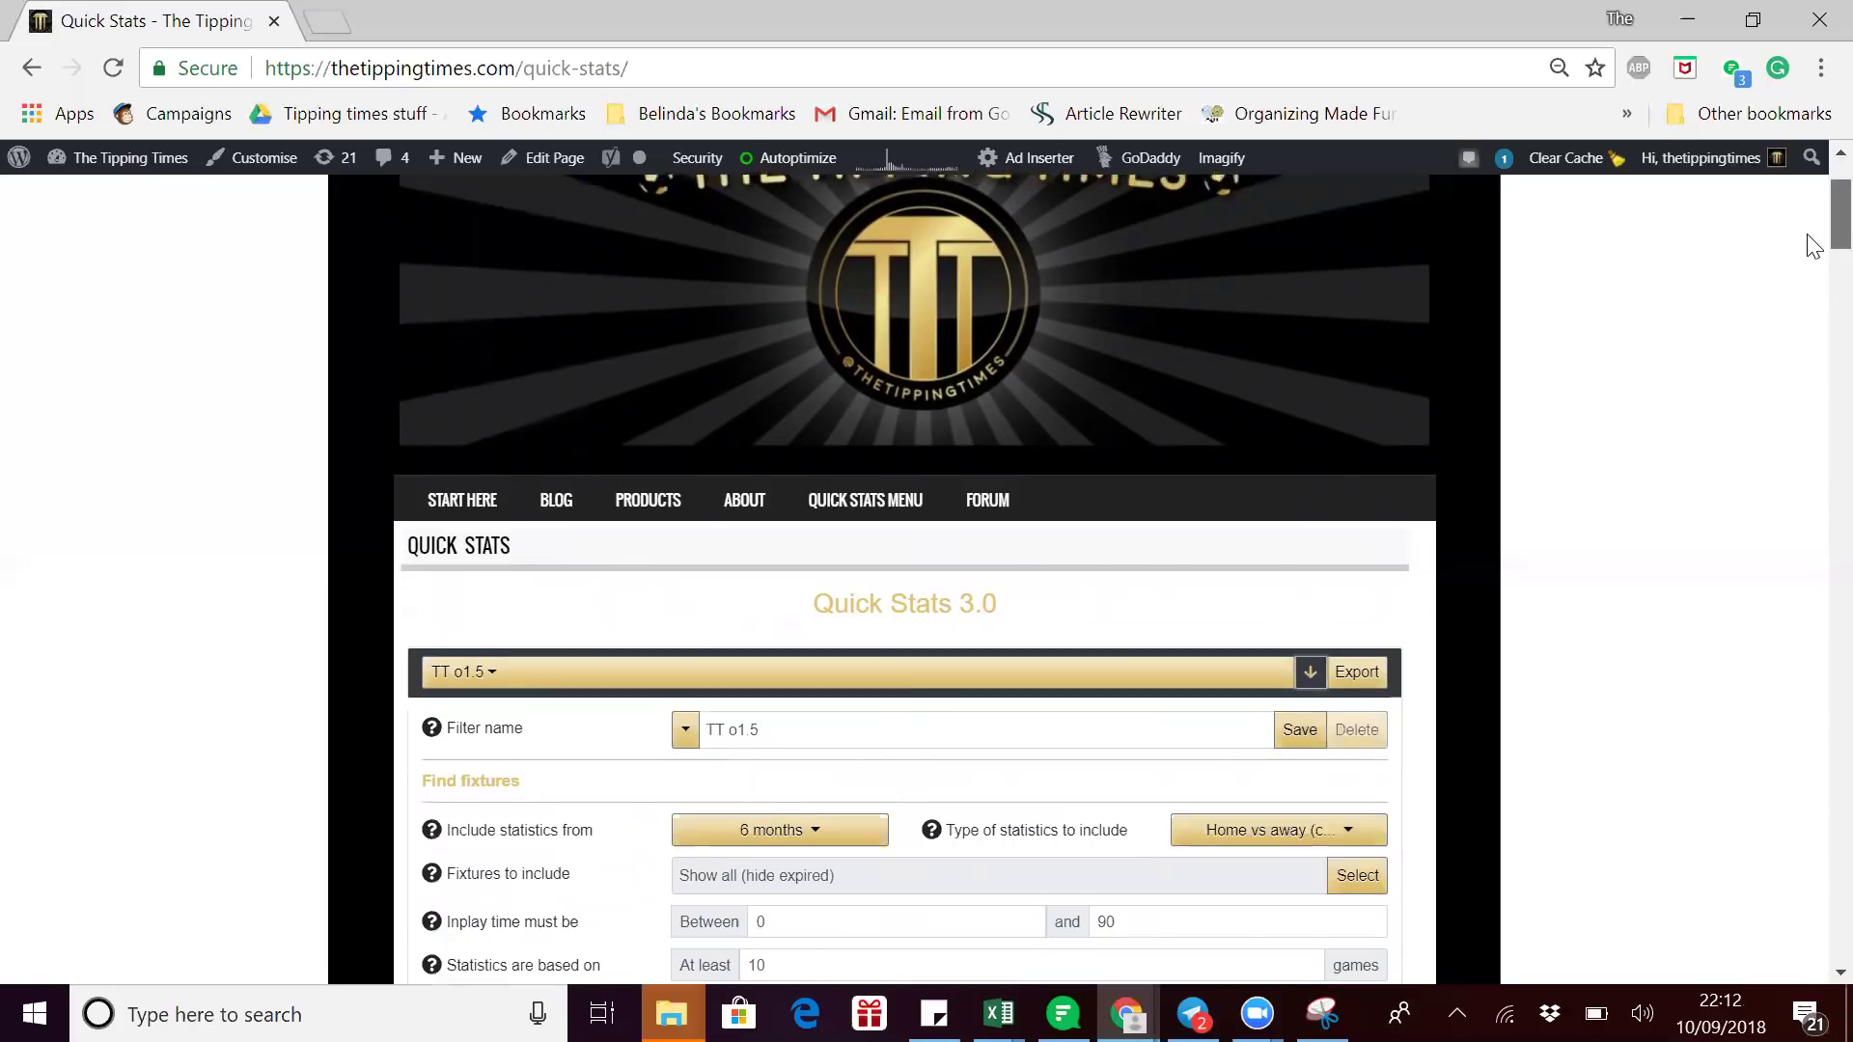
scroll(1811, 376, "down", 15)
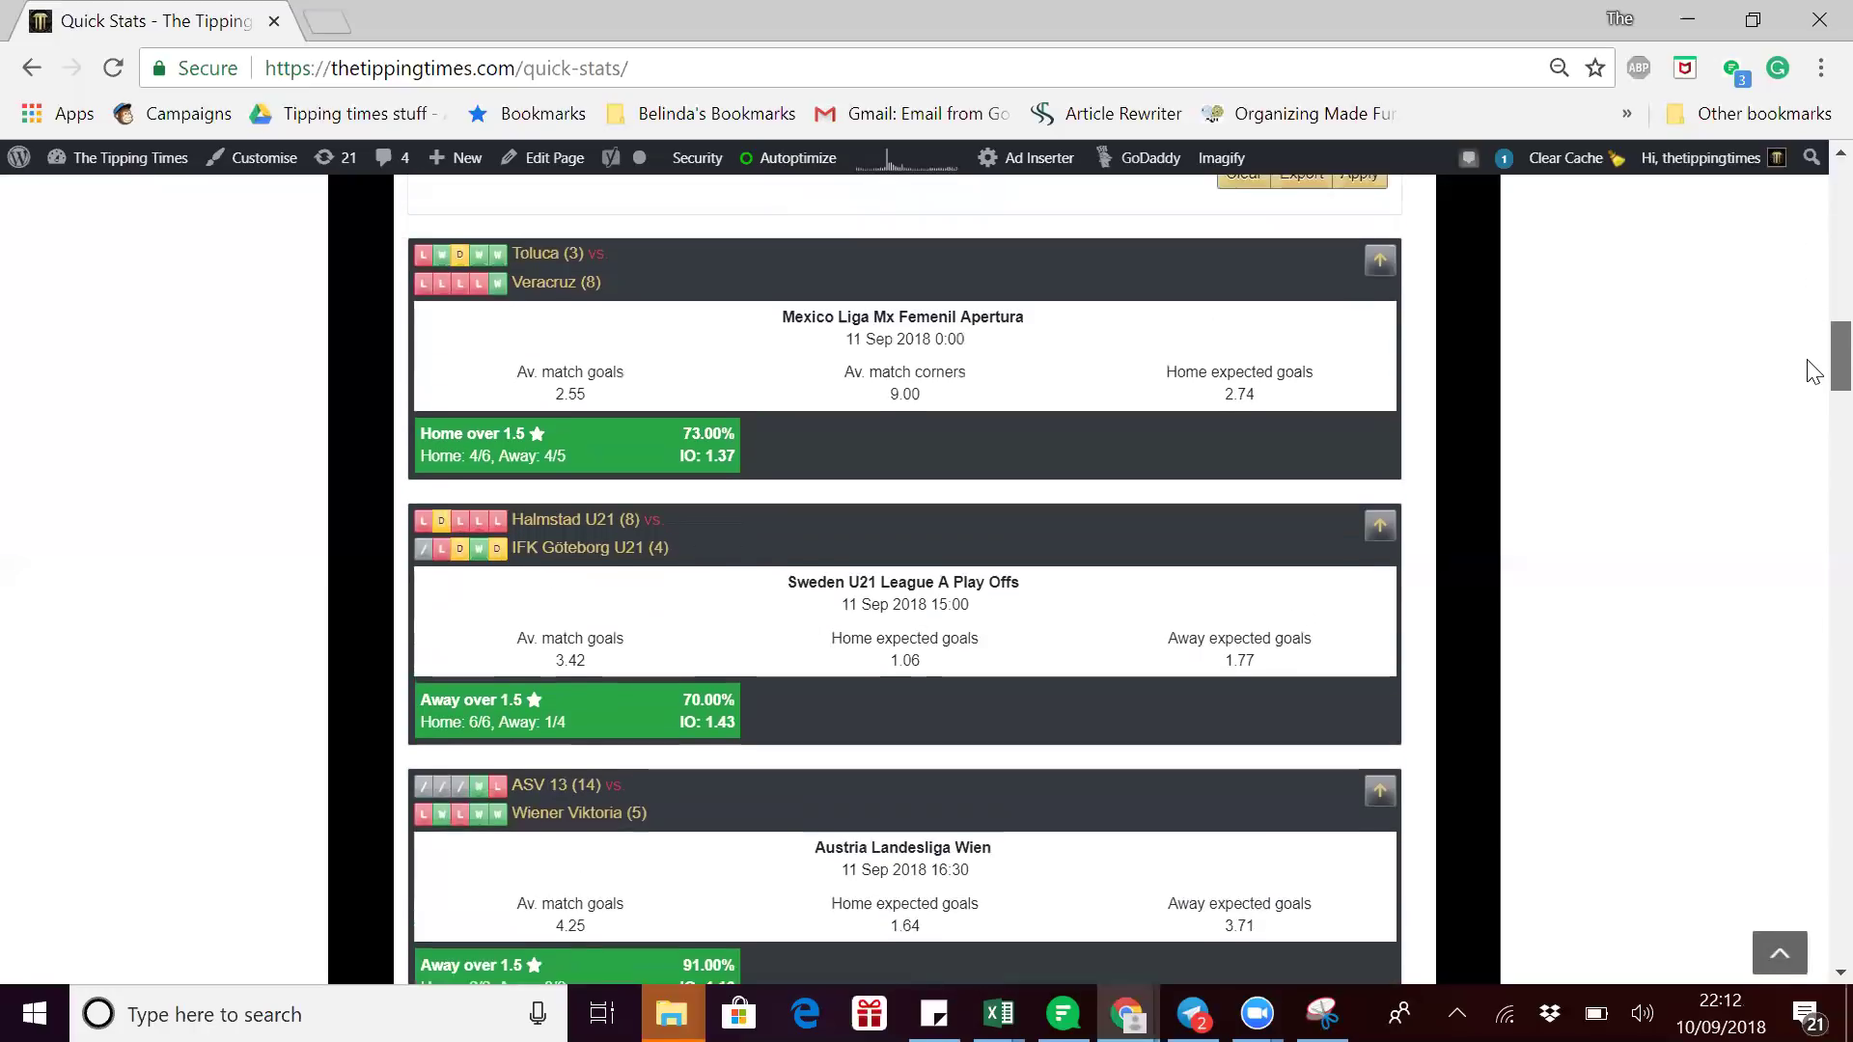
scroll(1812, 369, "up", 6)
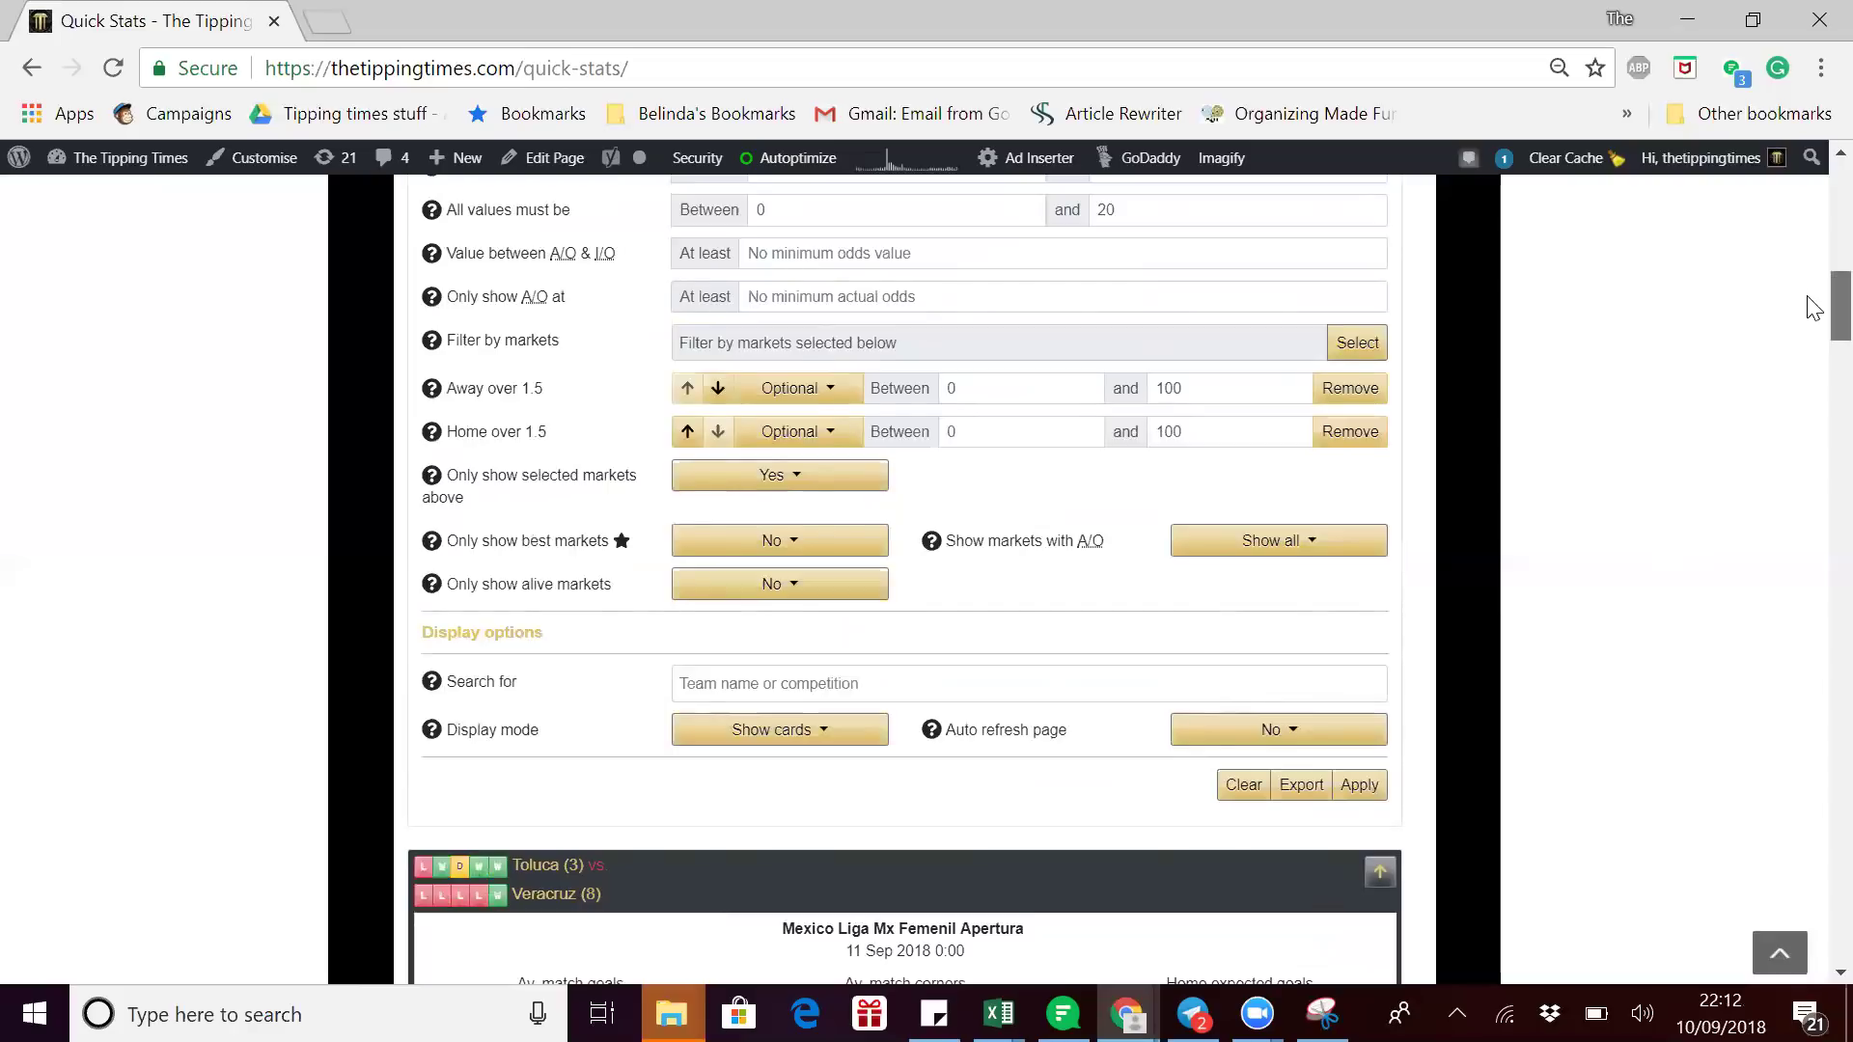
scroll(1815, 289, "up", 12)
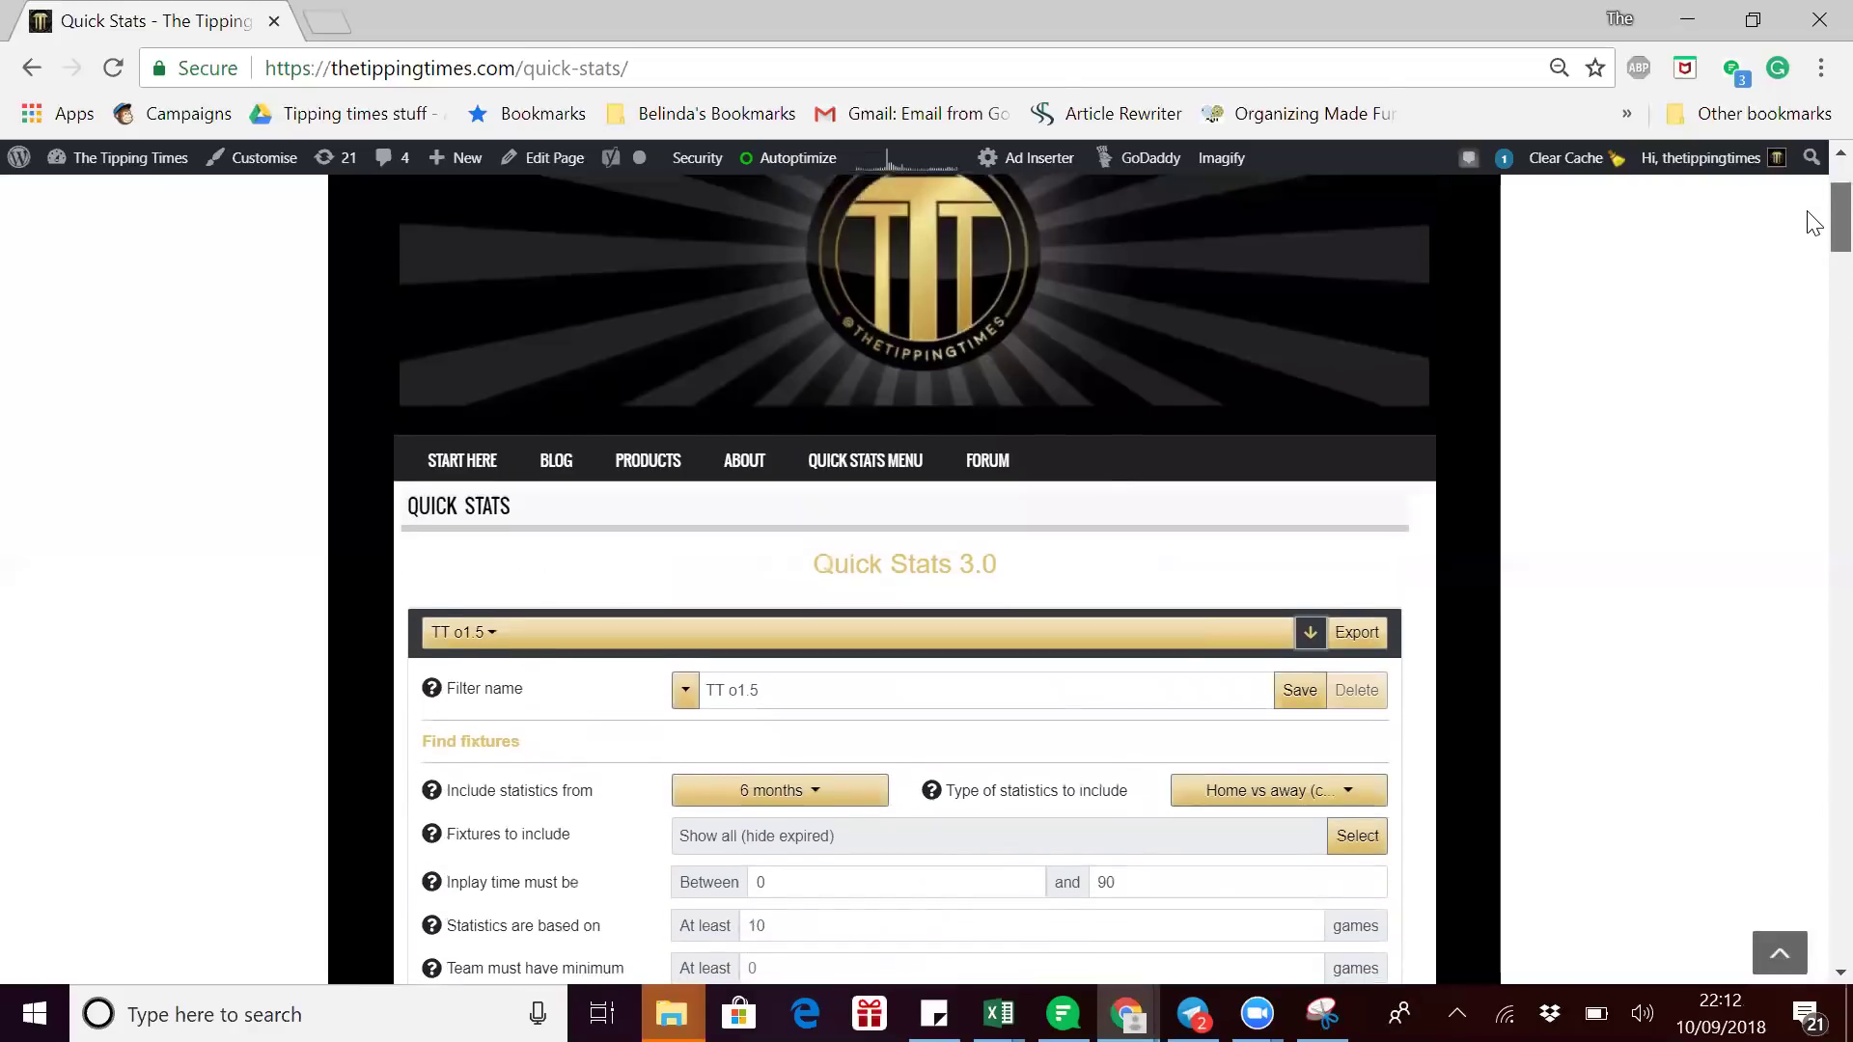
scroll(1814, 222, "down", 1)
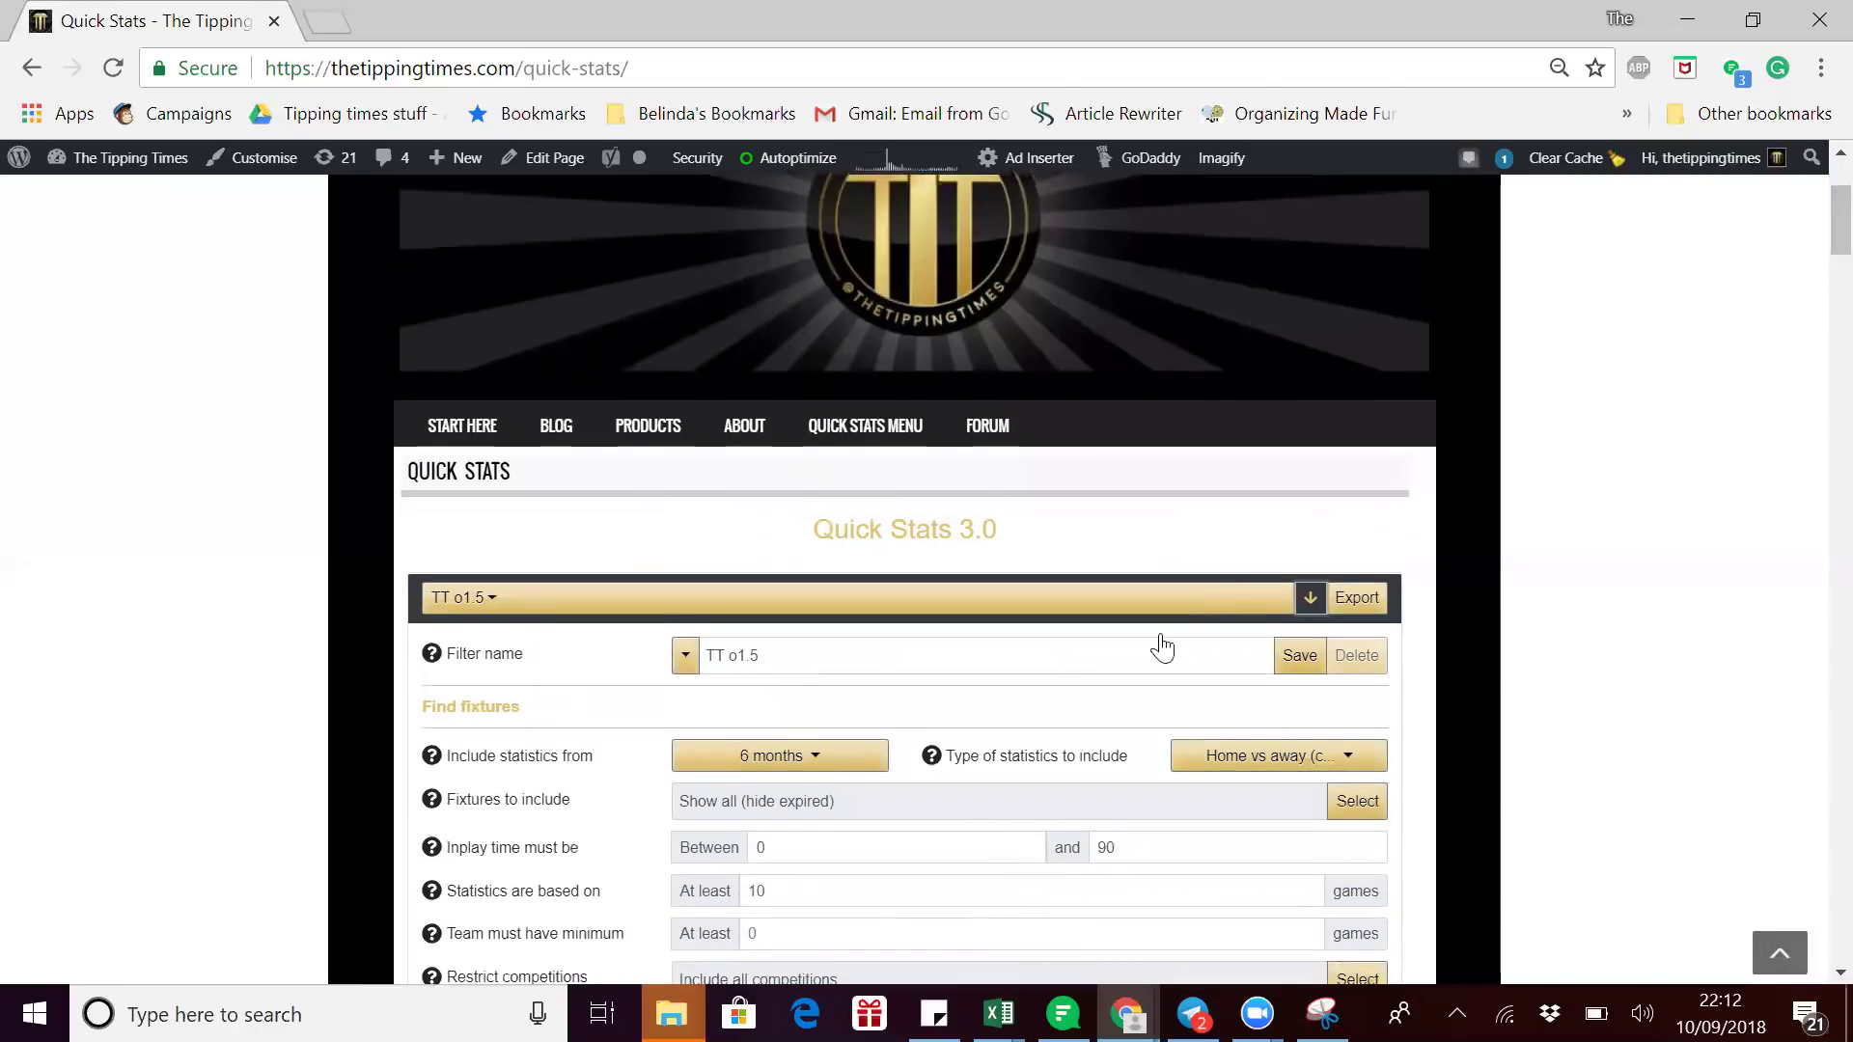
left_click(1287, 666)
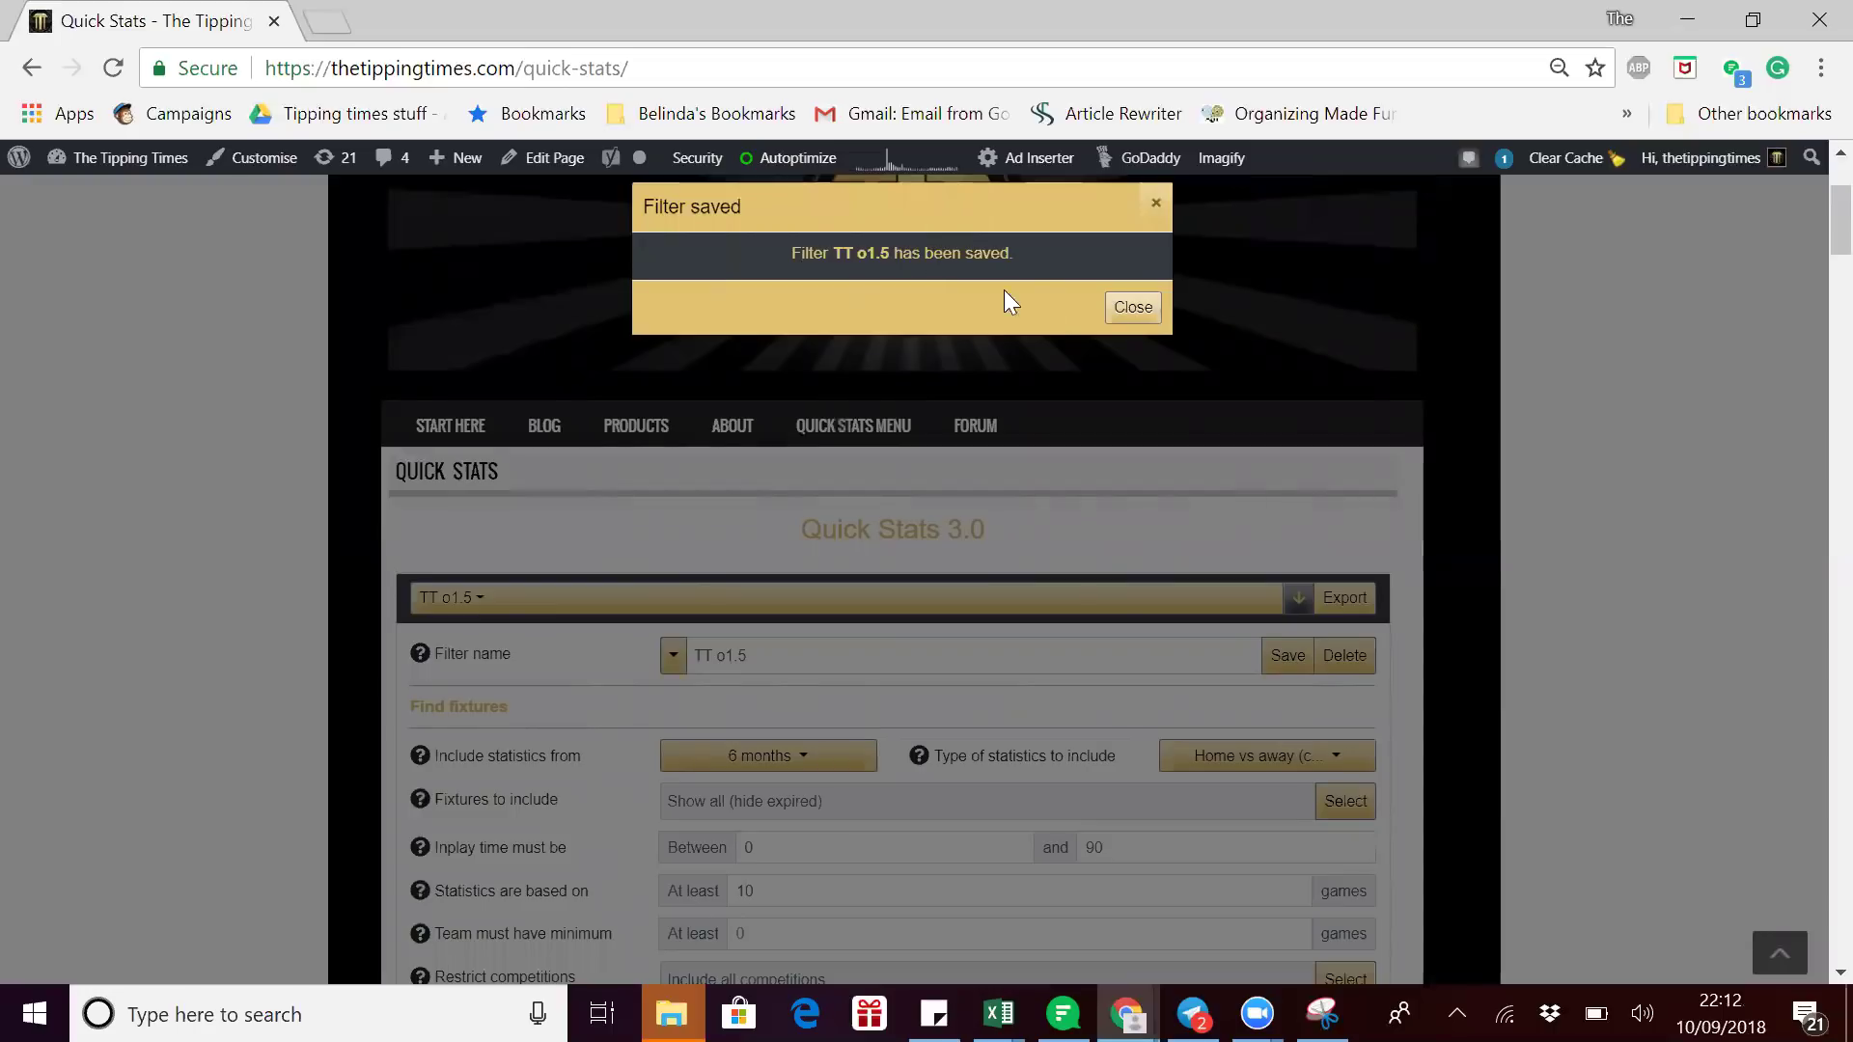
Dismiss the Filter saved message and browse TT o1.5 fixtures like Halmstad U21 vs IFK Göteborg U21.
left_click(1134, 309)
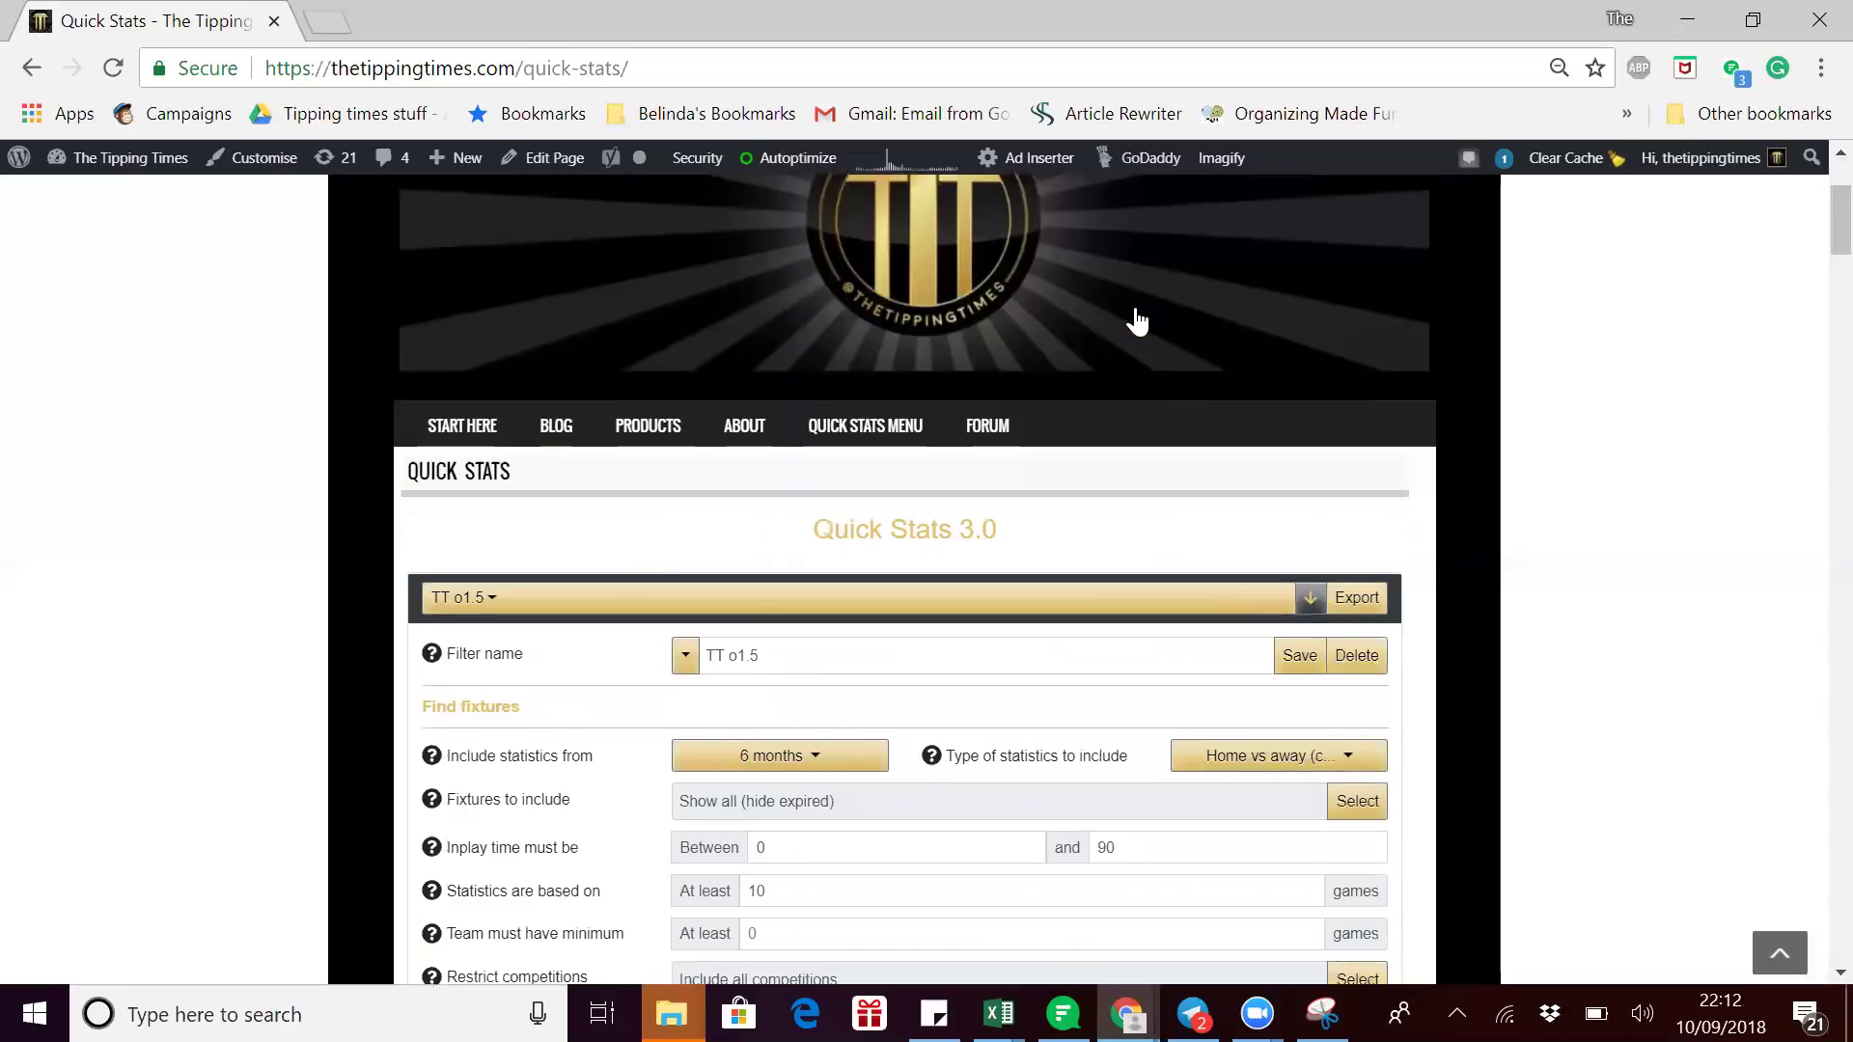
left_click(497, 599)
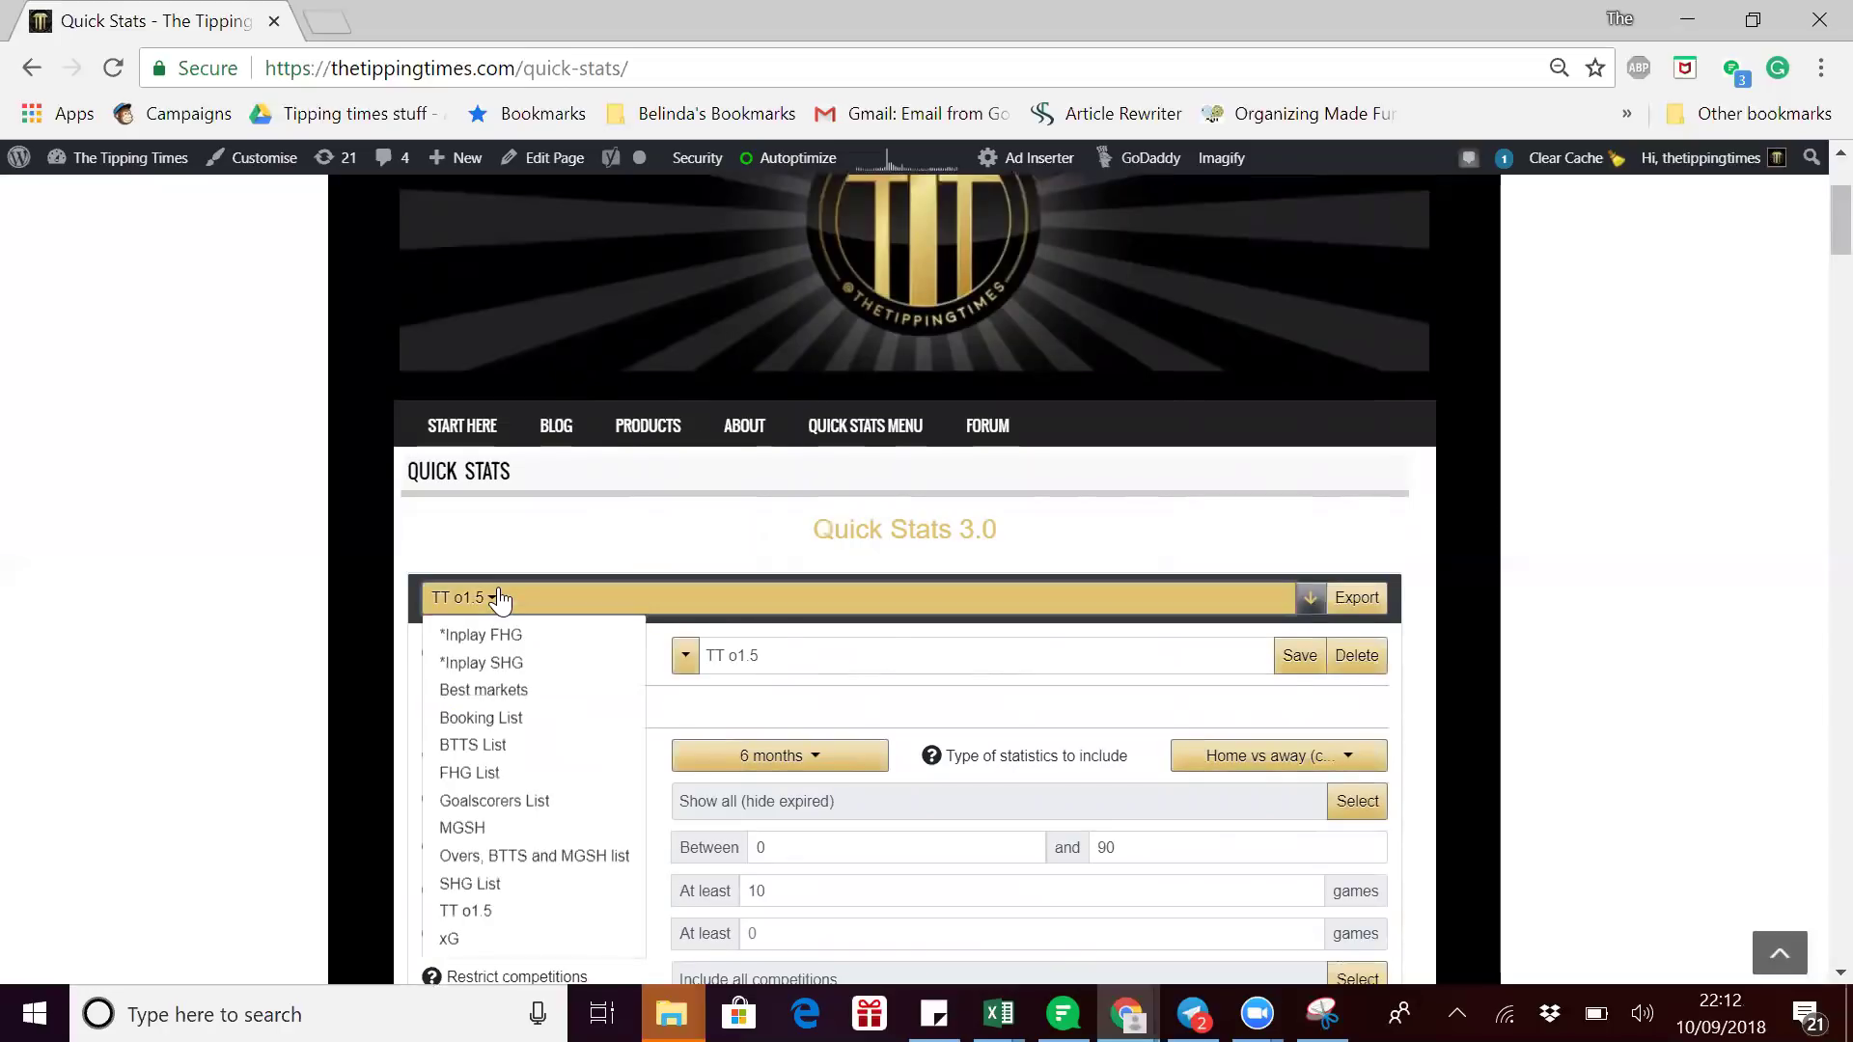
left_click(499, 600)
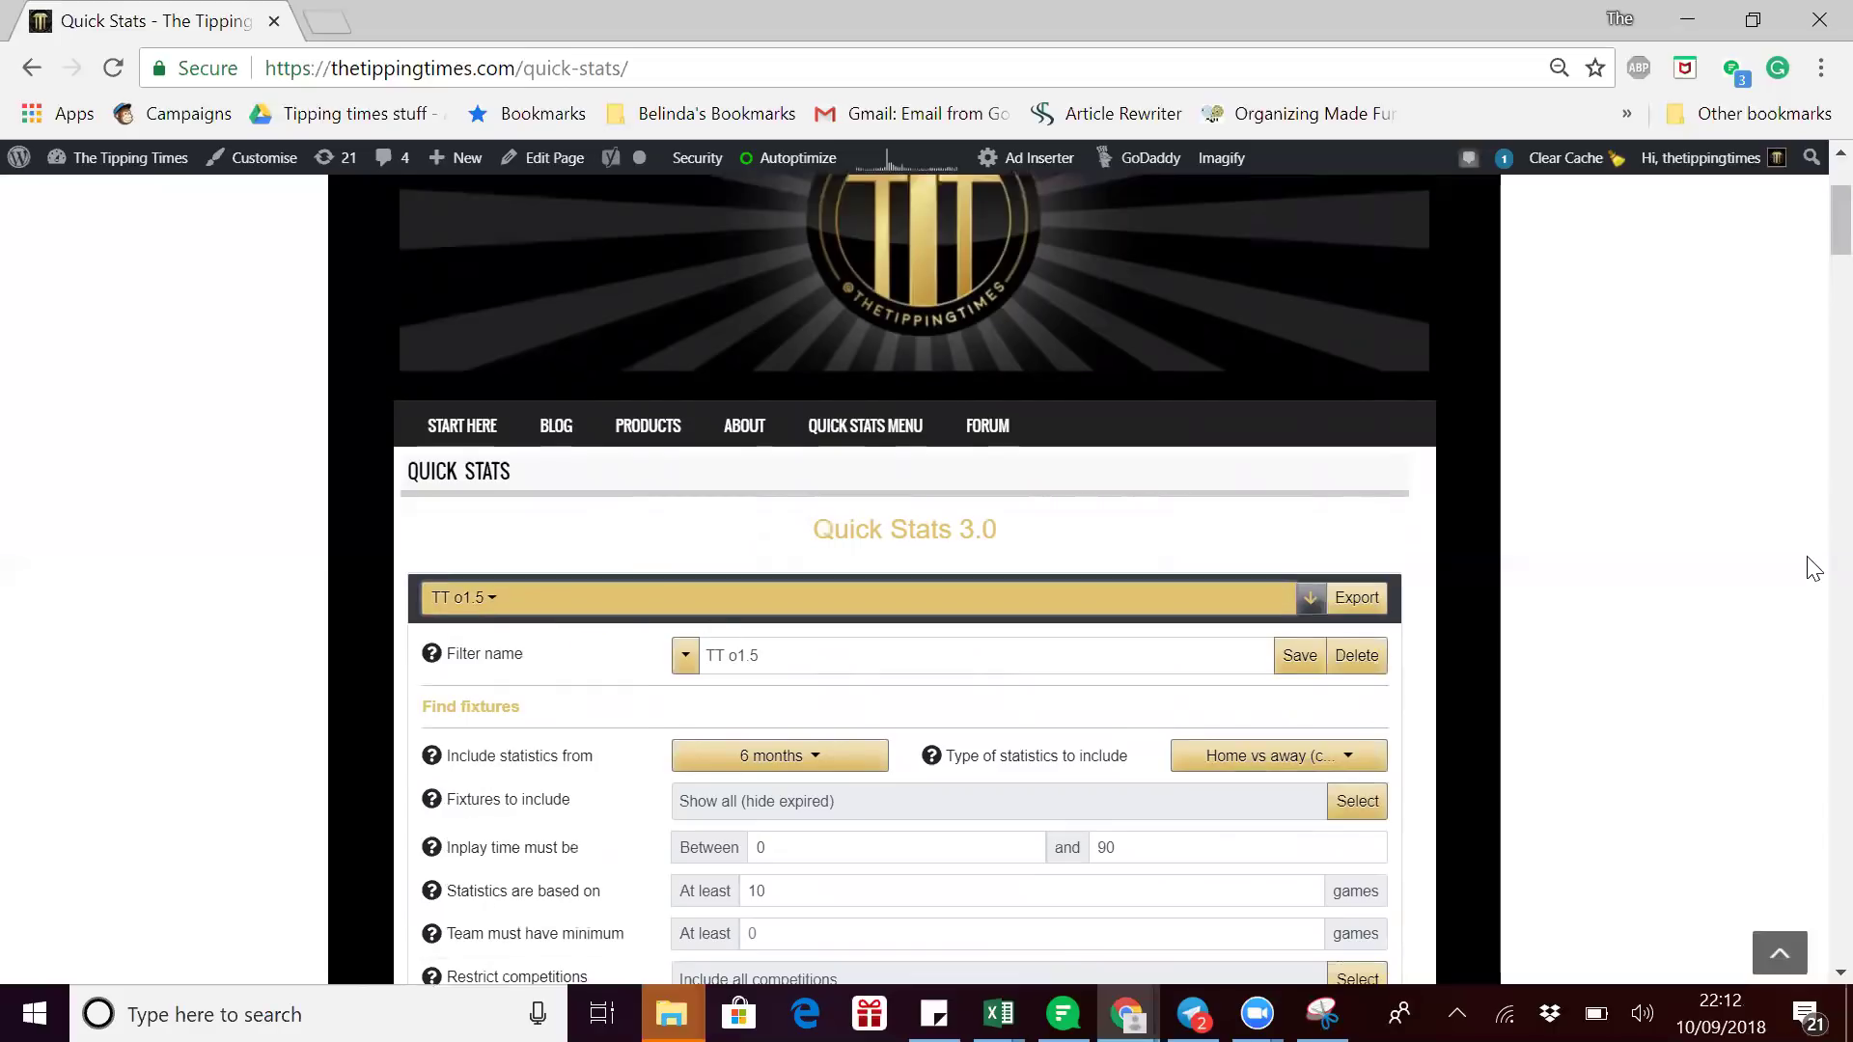
left_click(1310, 597)
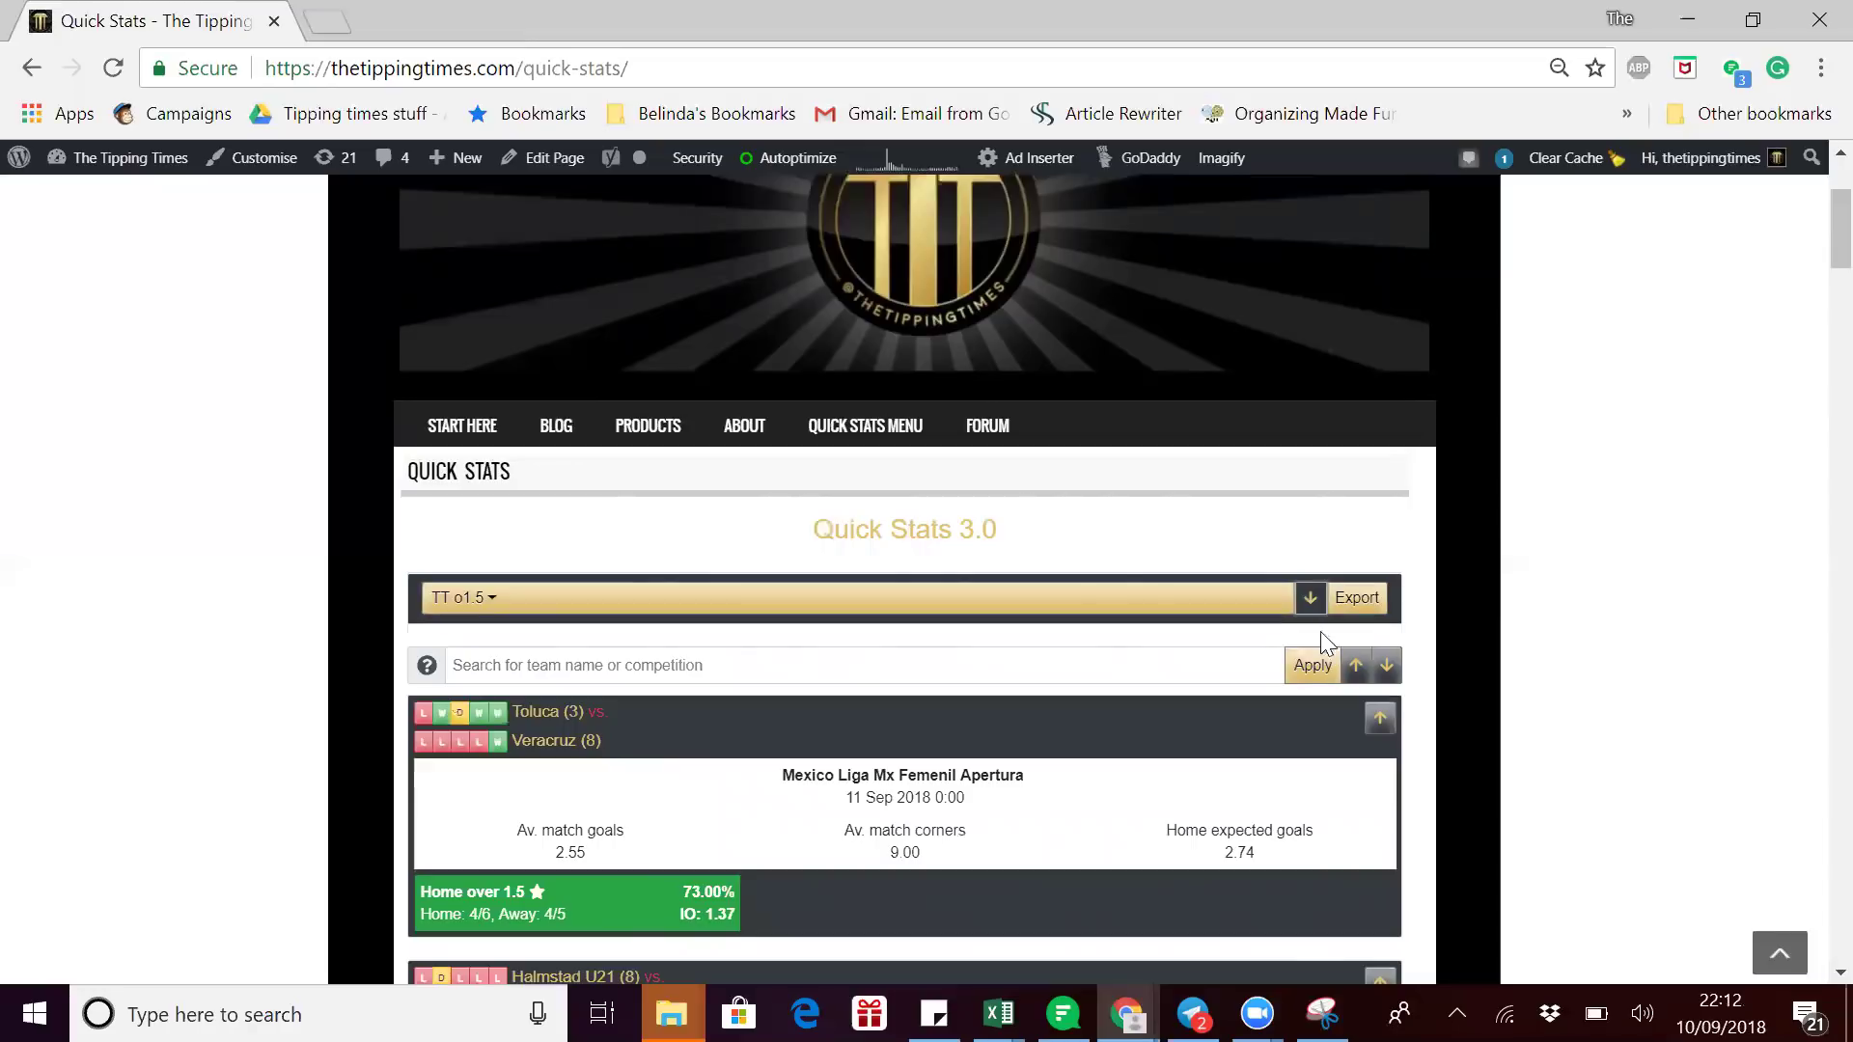
left_click(1309, 597)
scroll(1807, 418, "down", 8)
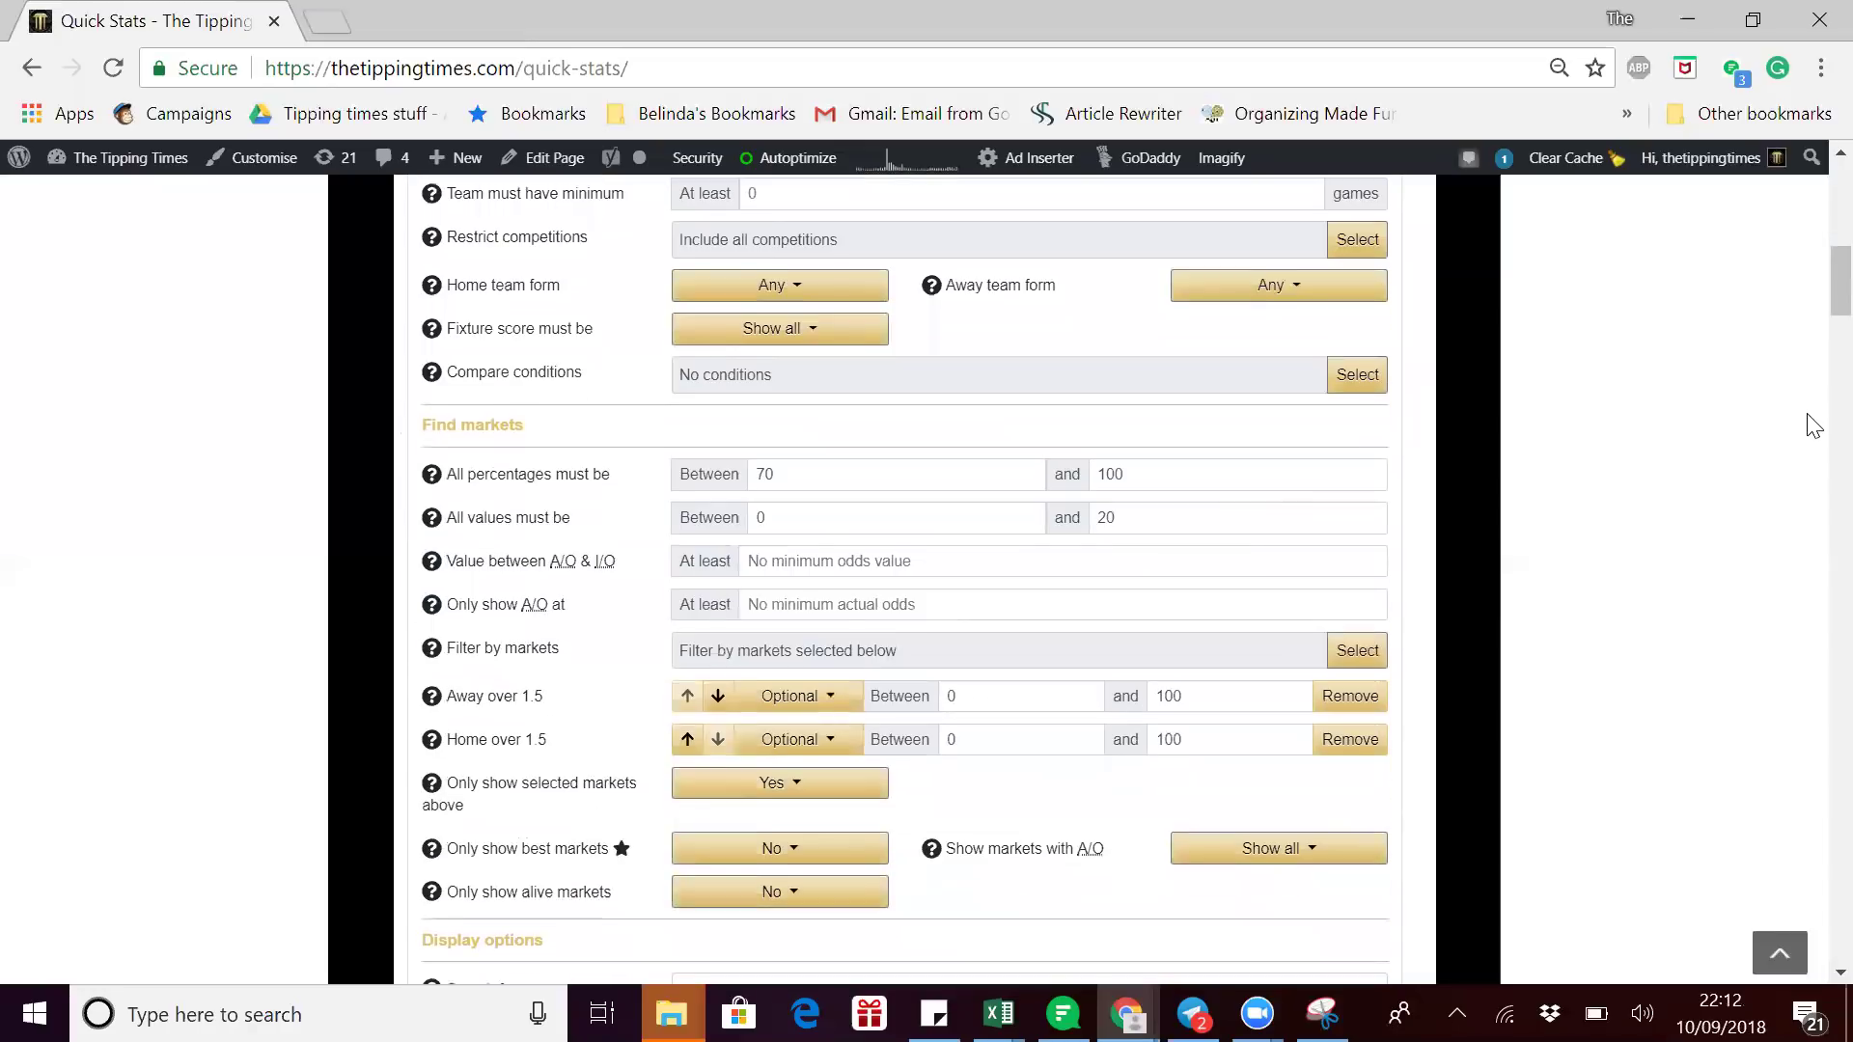
scroll(1808, 525, "down", 8)
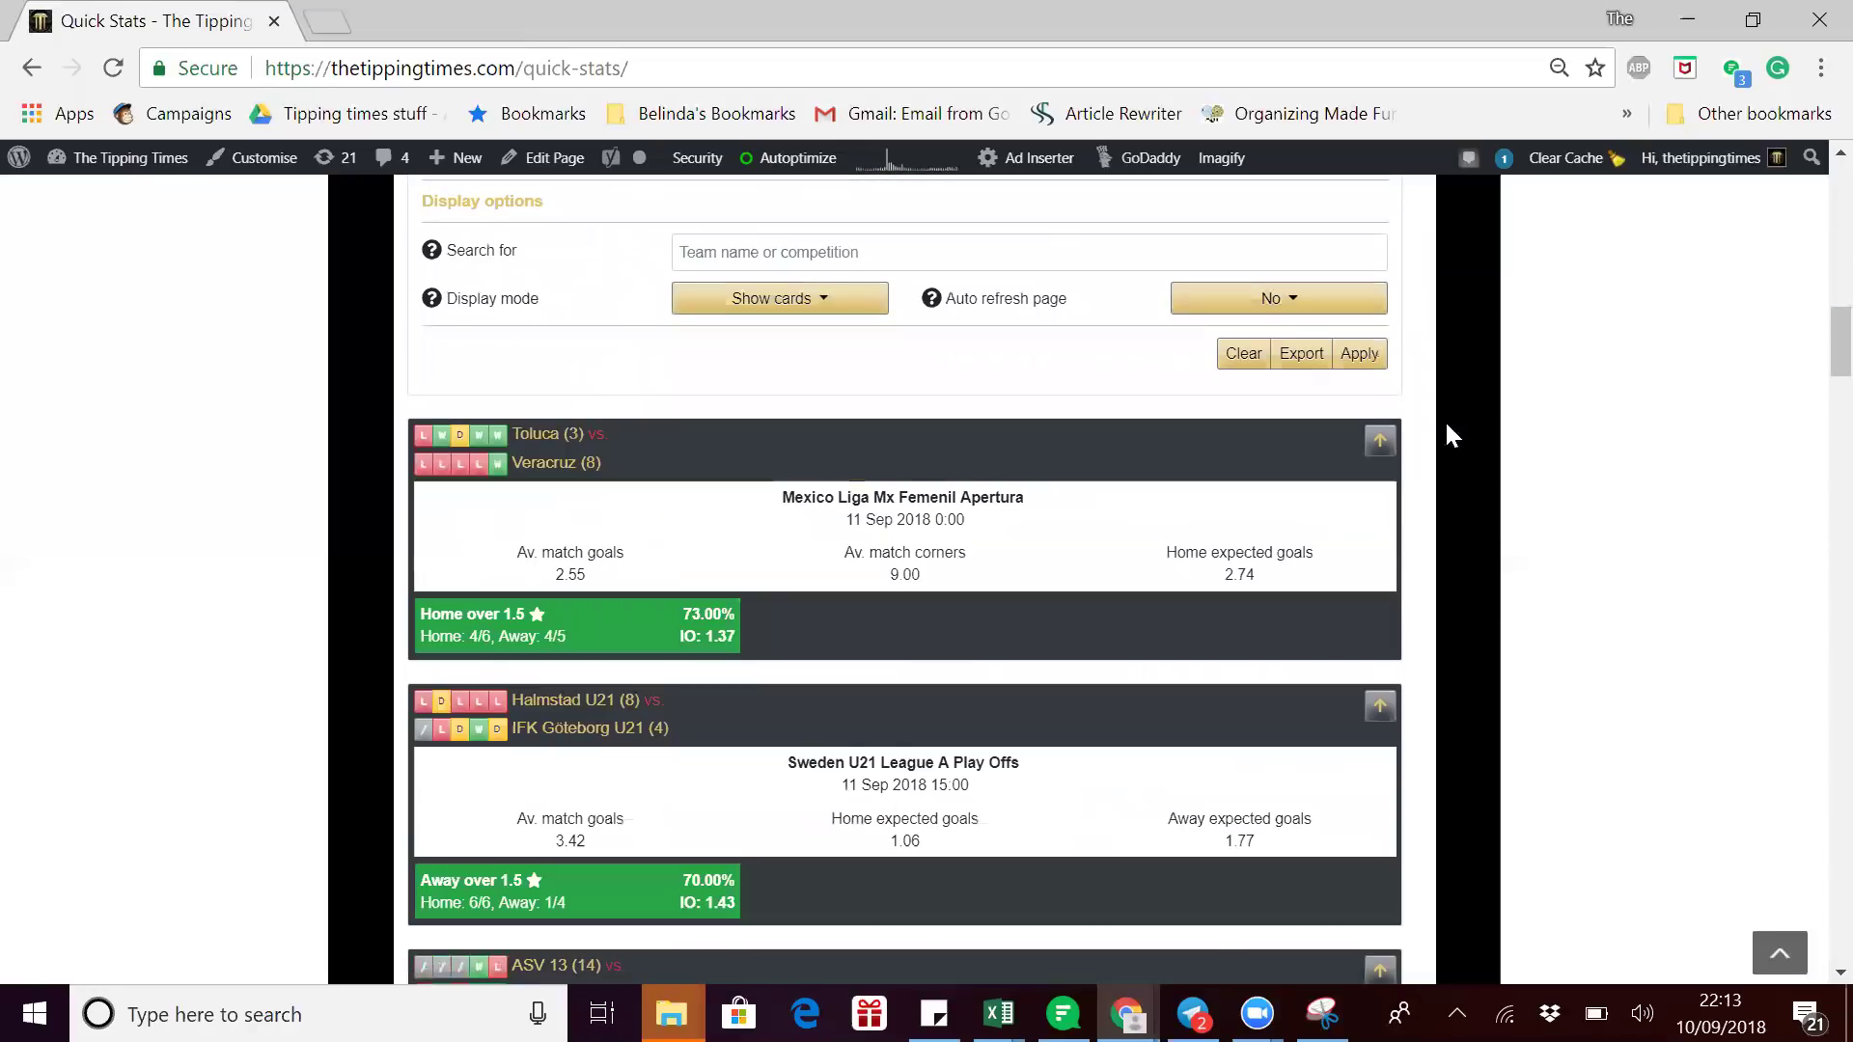
Clear the filter form so all 272 fixtures list again, led by Atlético vs Tigres.
left_click(1245, 355)
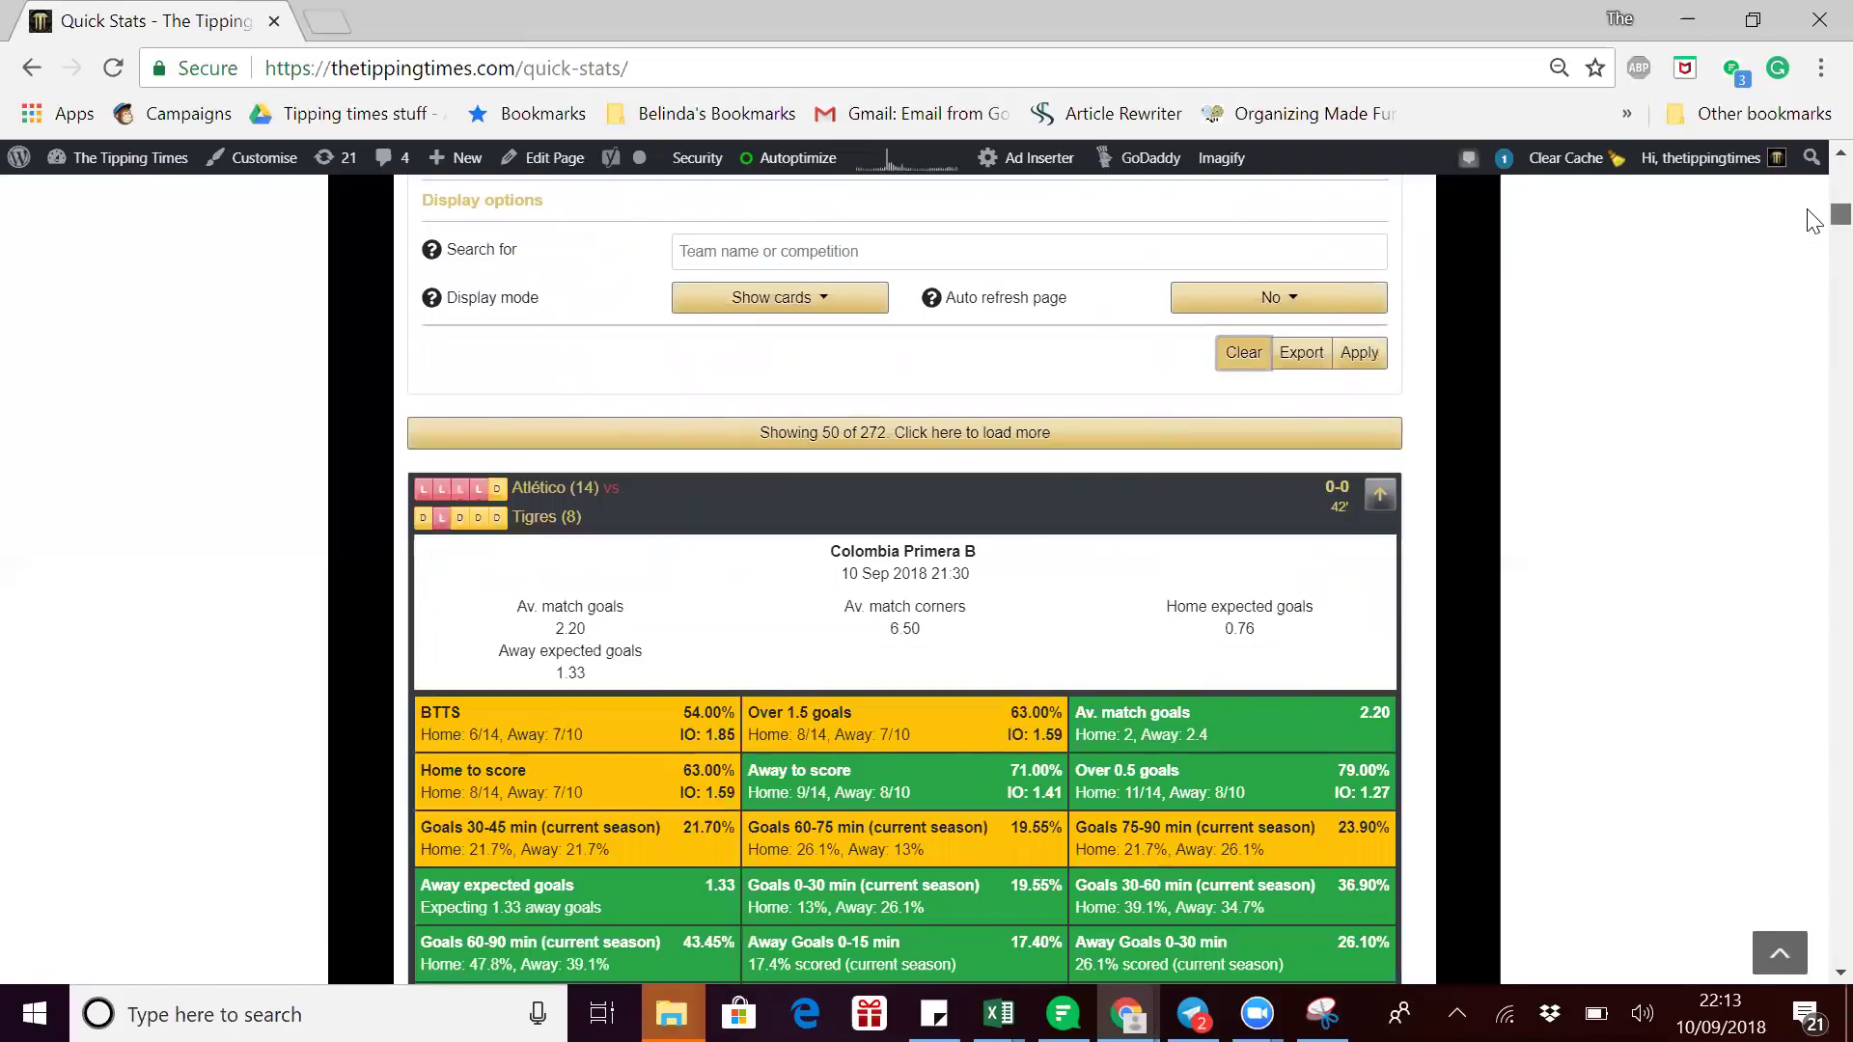
scroll(1813, 232, "up", 12)
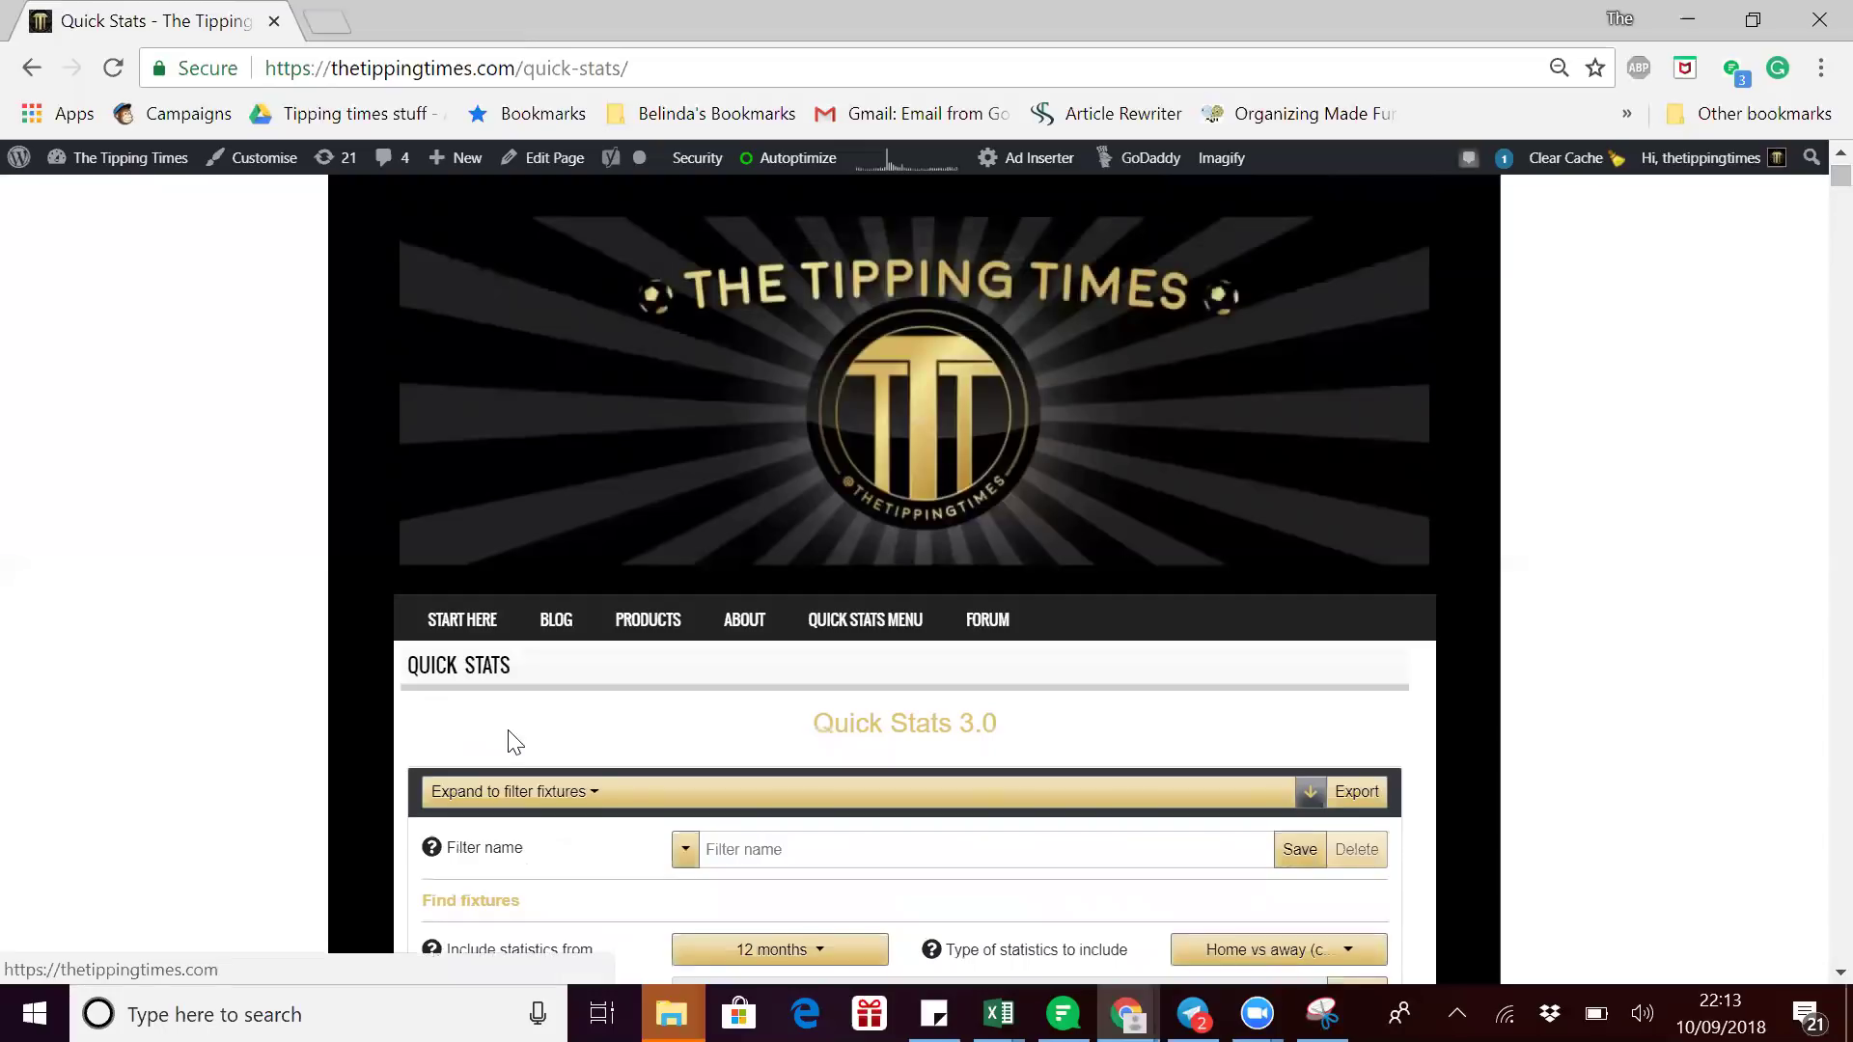
Load the saved 'TT o1.5' filter, restoring 6 months, at least 10 games and 70–100%, and browse its fixtures.
left_click(583, 793)
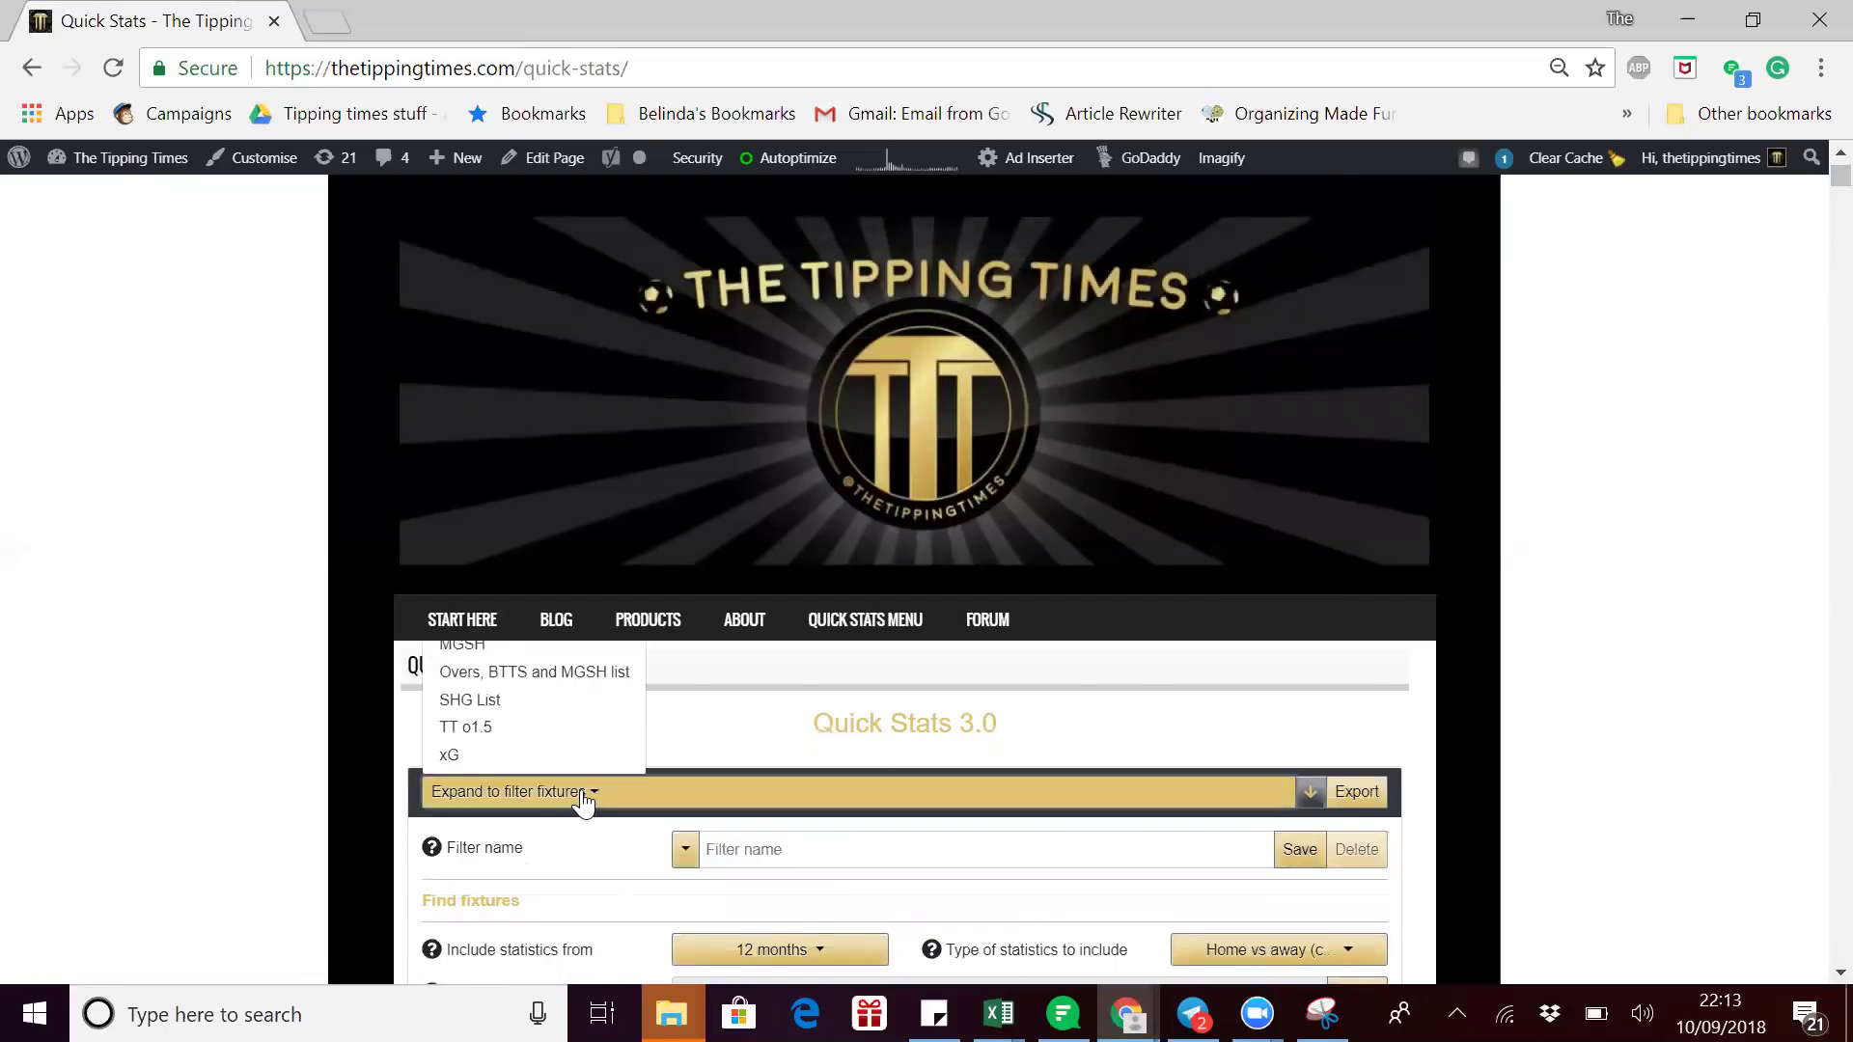
left_click(475, 727)
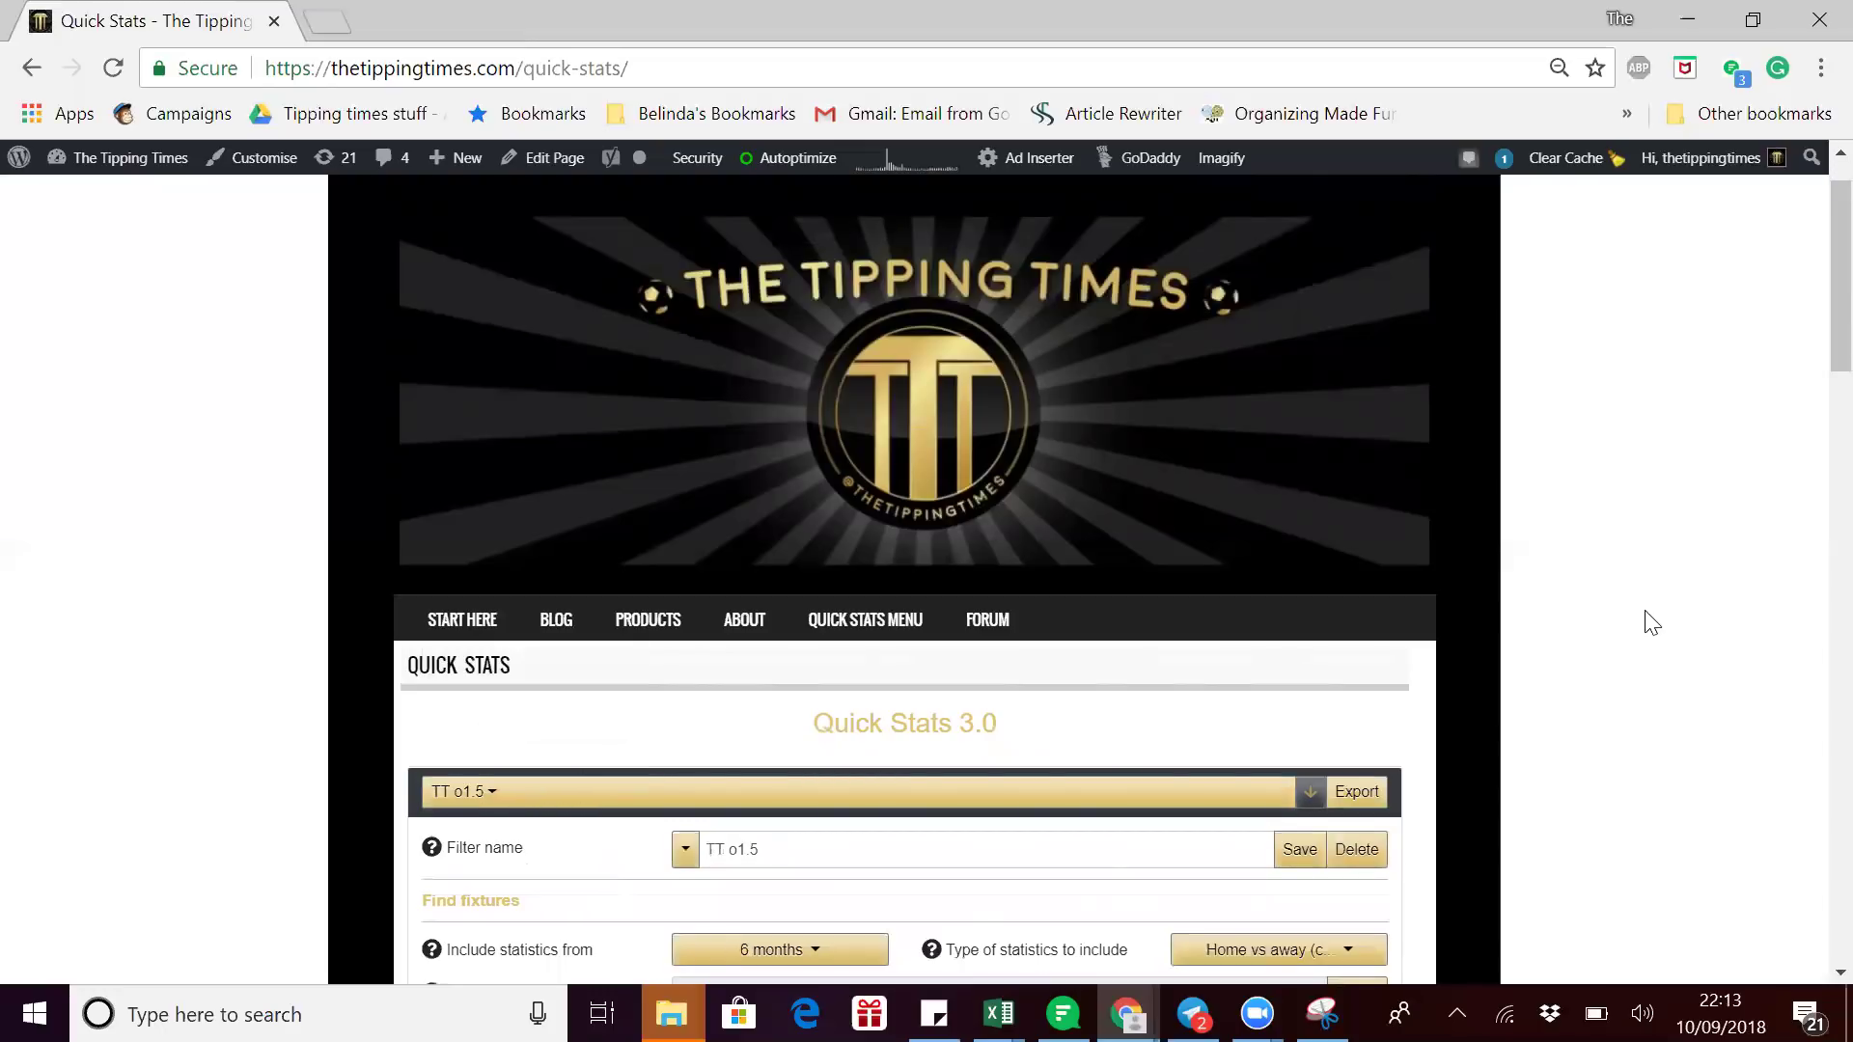
scroll(1812, 338, "down", 1)
scroll(1814, 338, "down", 10)
scroll(1813, 338, "down", 4)
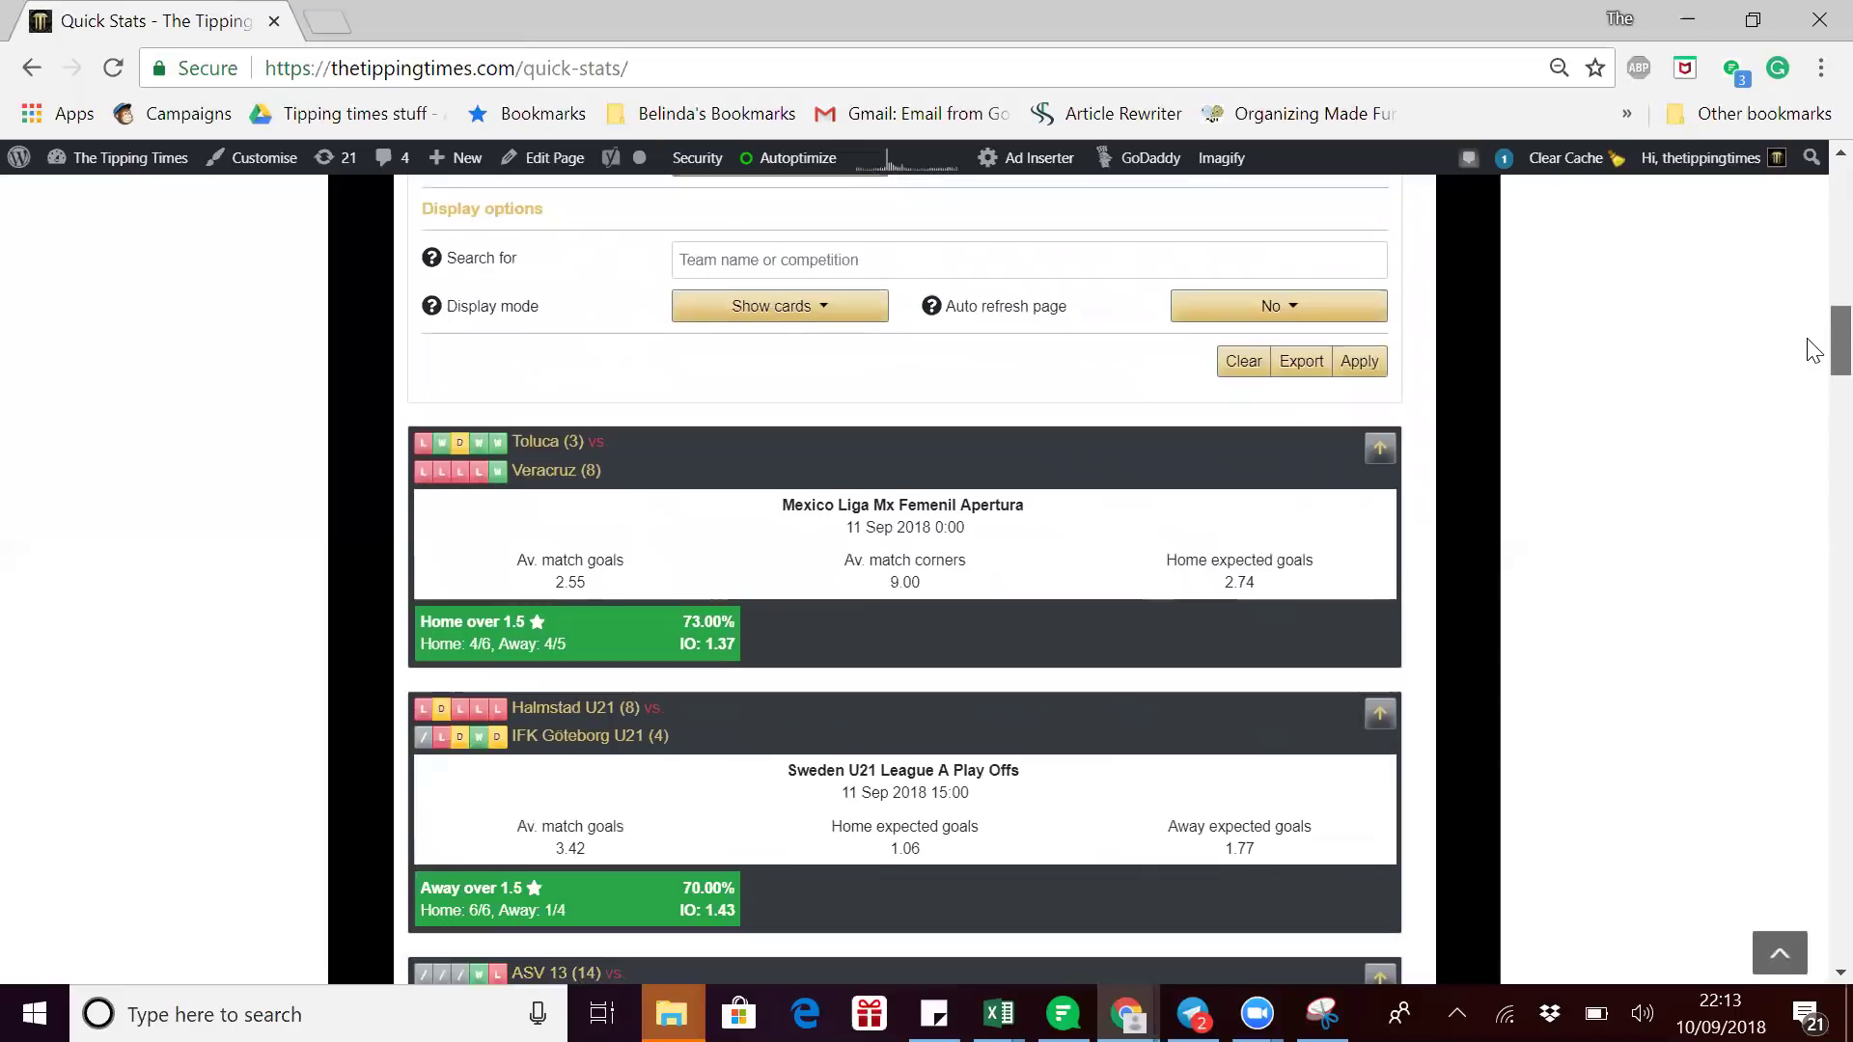
scroll(1813, 377, "down", 1)
scroll(1814, 371, "up", 1)
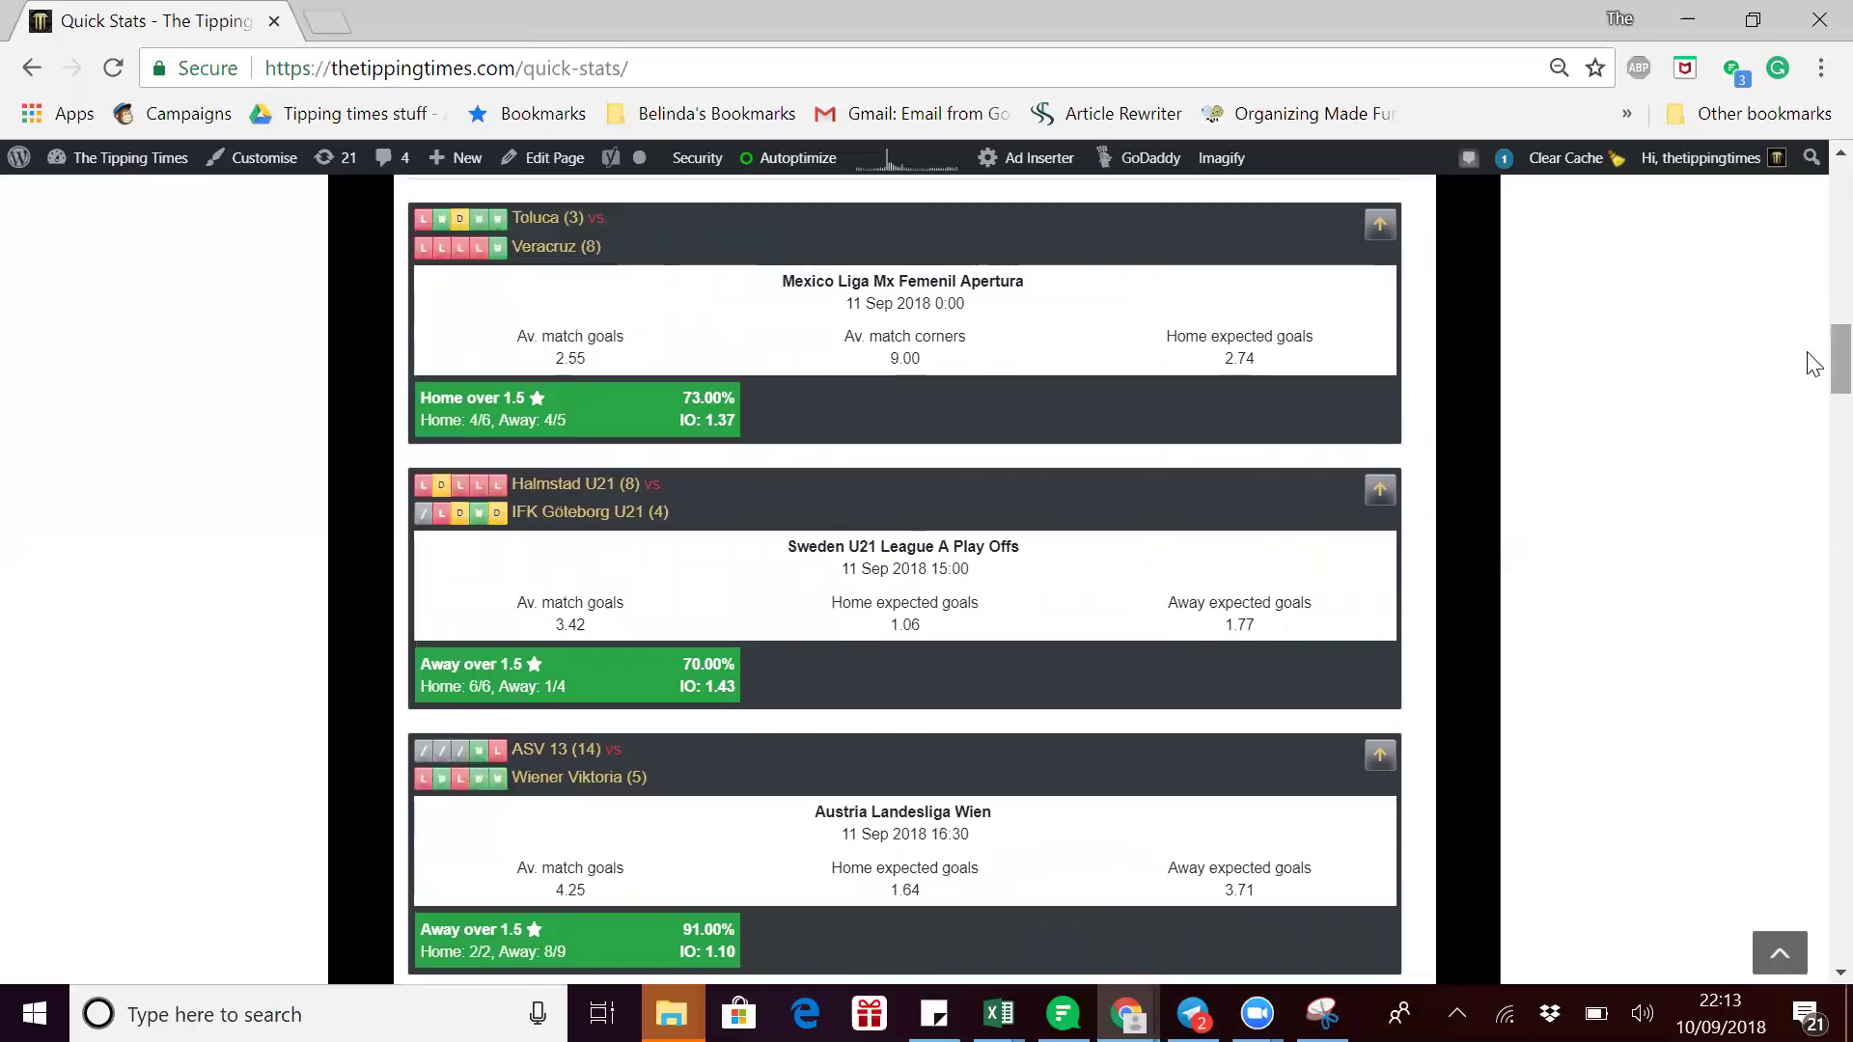
left_click_drag(1814, 364, 1815, 233)
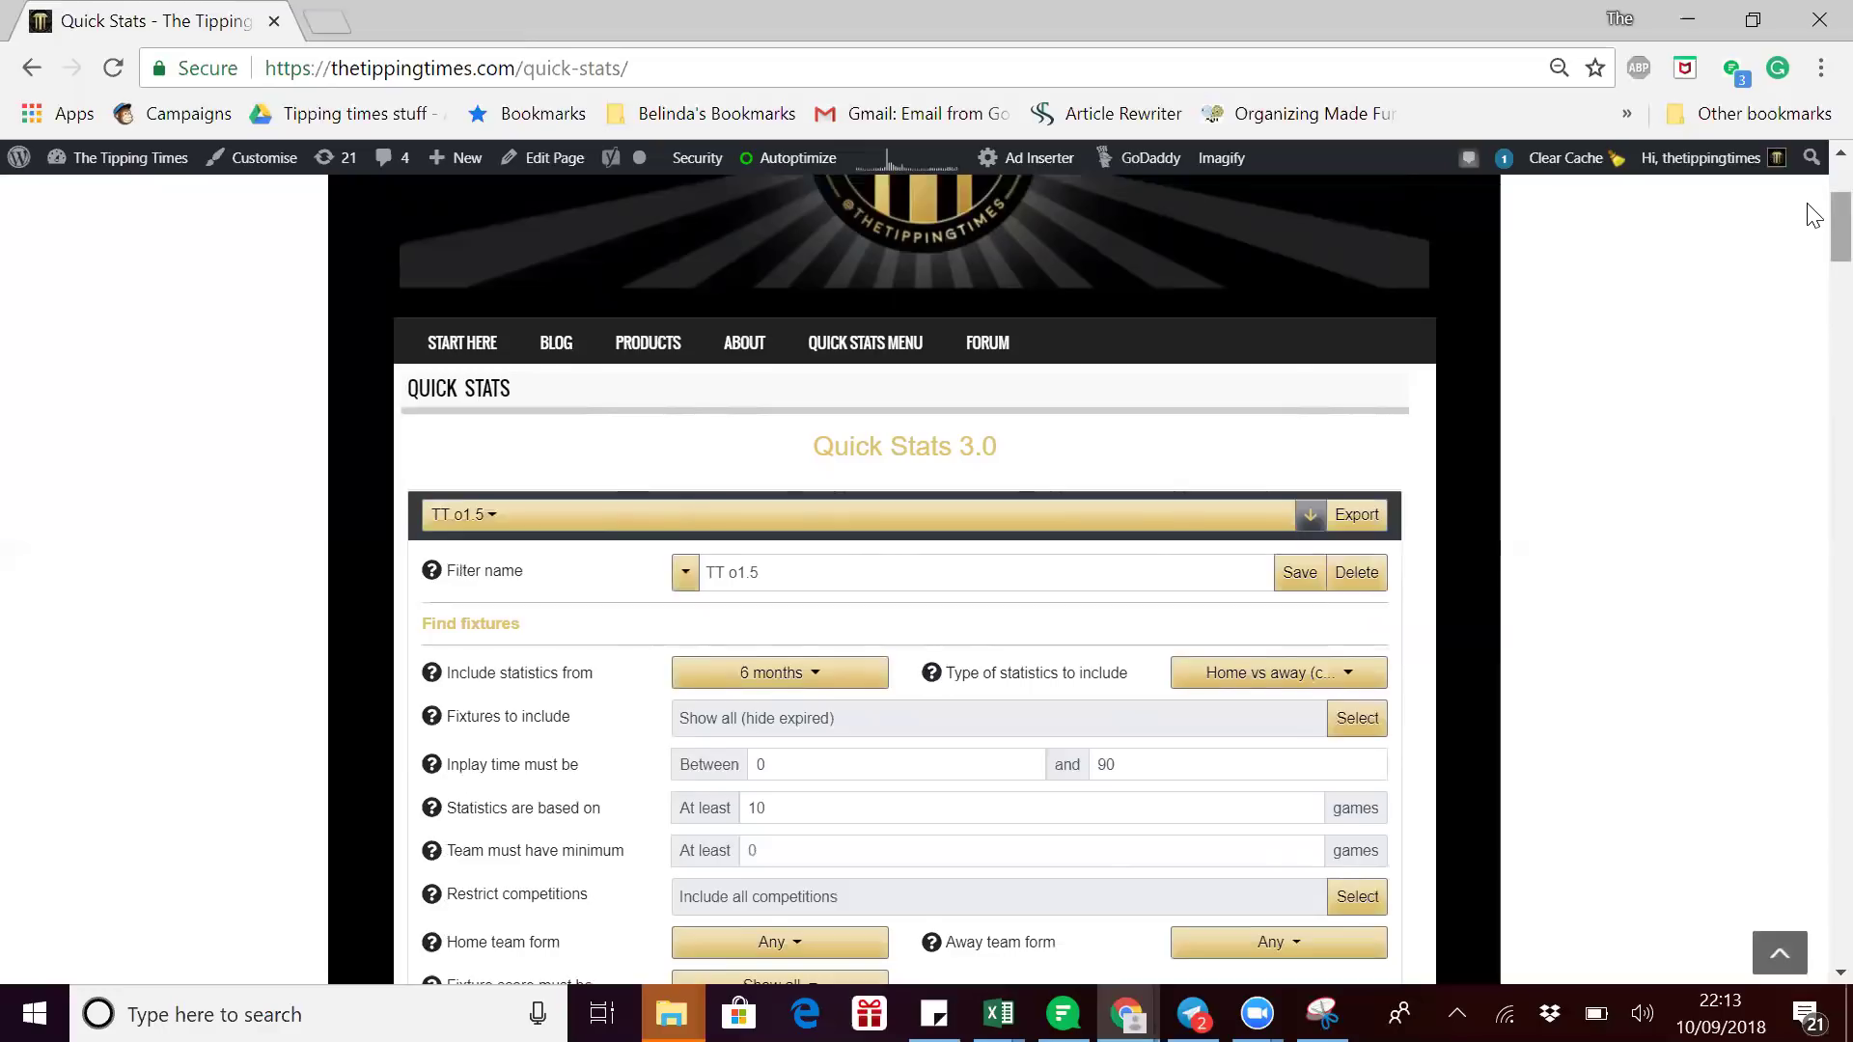
Lower the All percentages minimum in Find markets from 70 to 60.
scroll(1814, 227, "down", 1)
scroll(1814, 231, "down", 3)
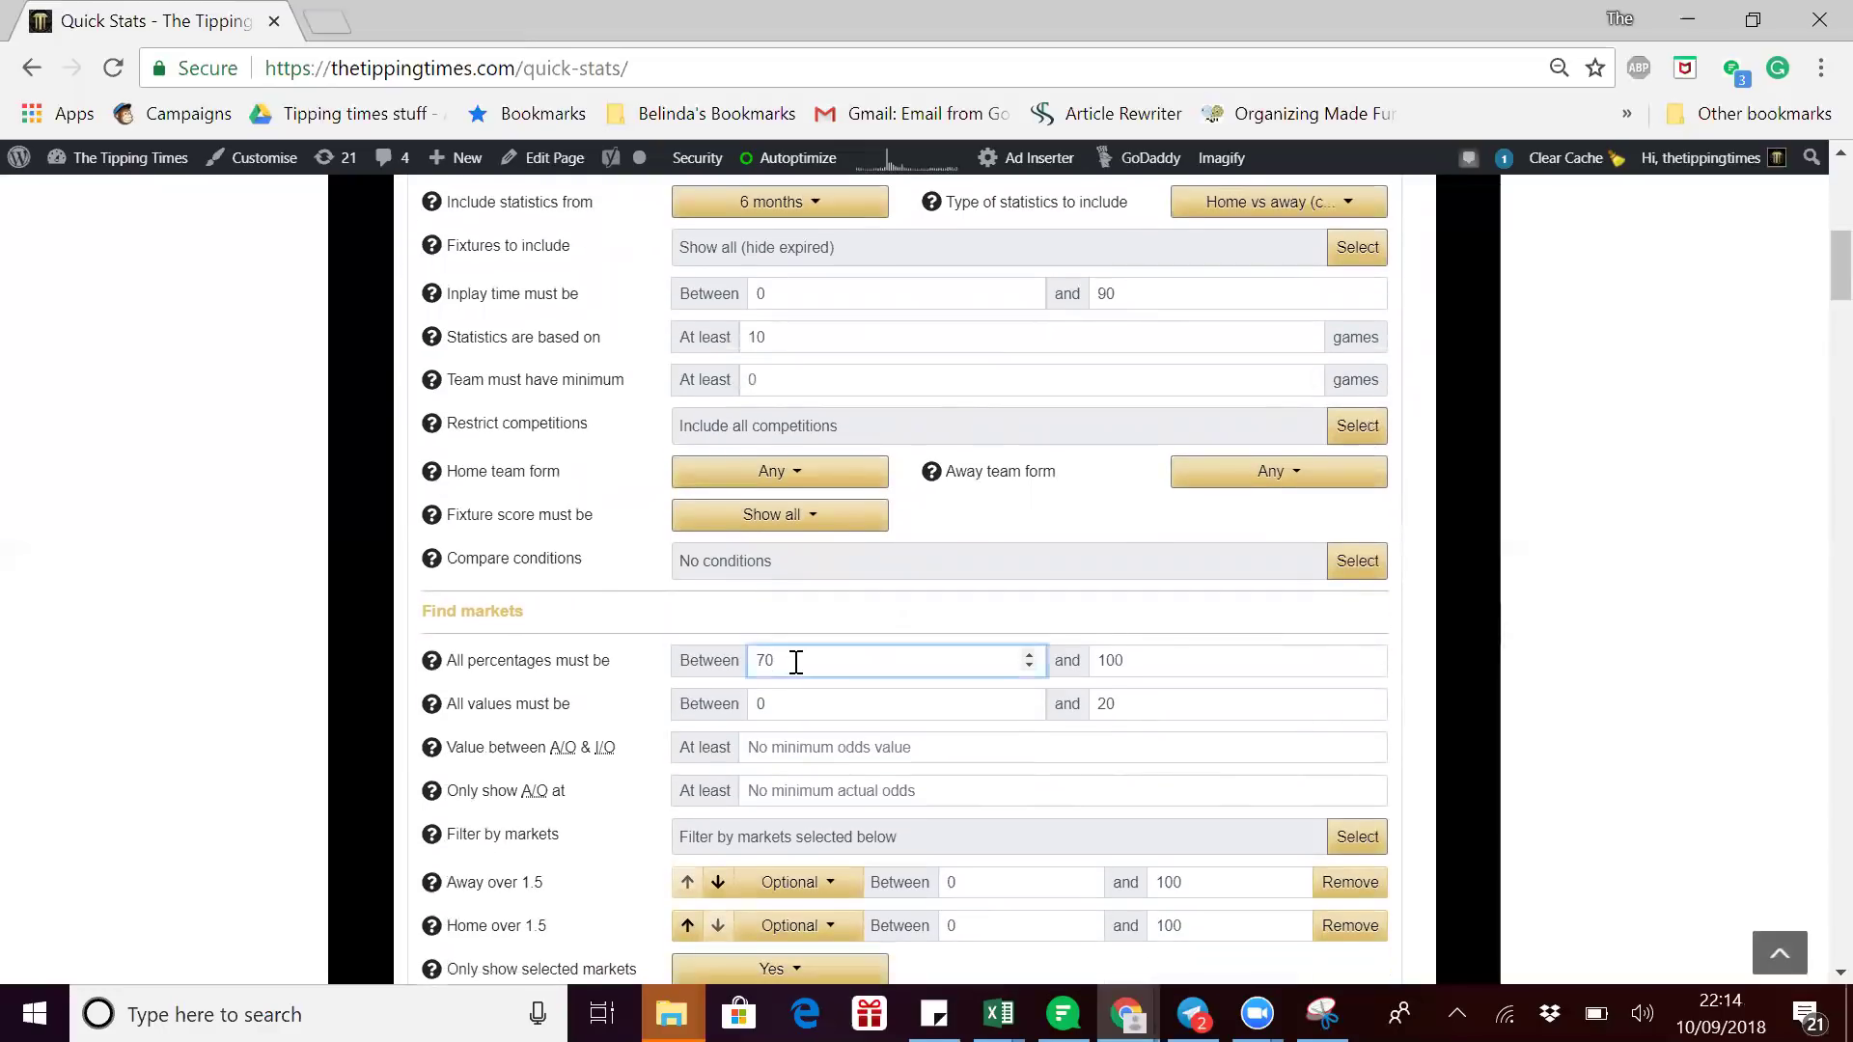
key("BackSpace")
type("60")
scroll(1810, 289, "down", 9)
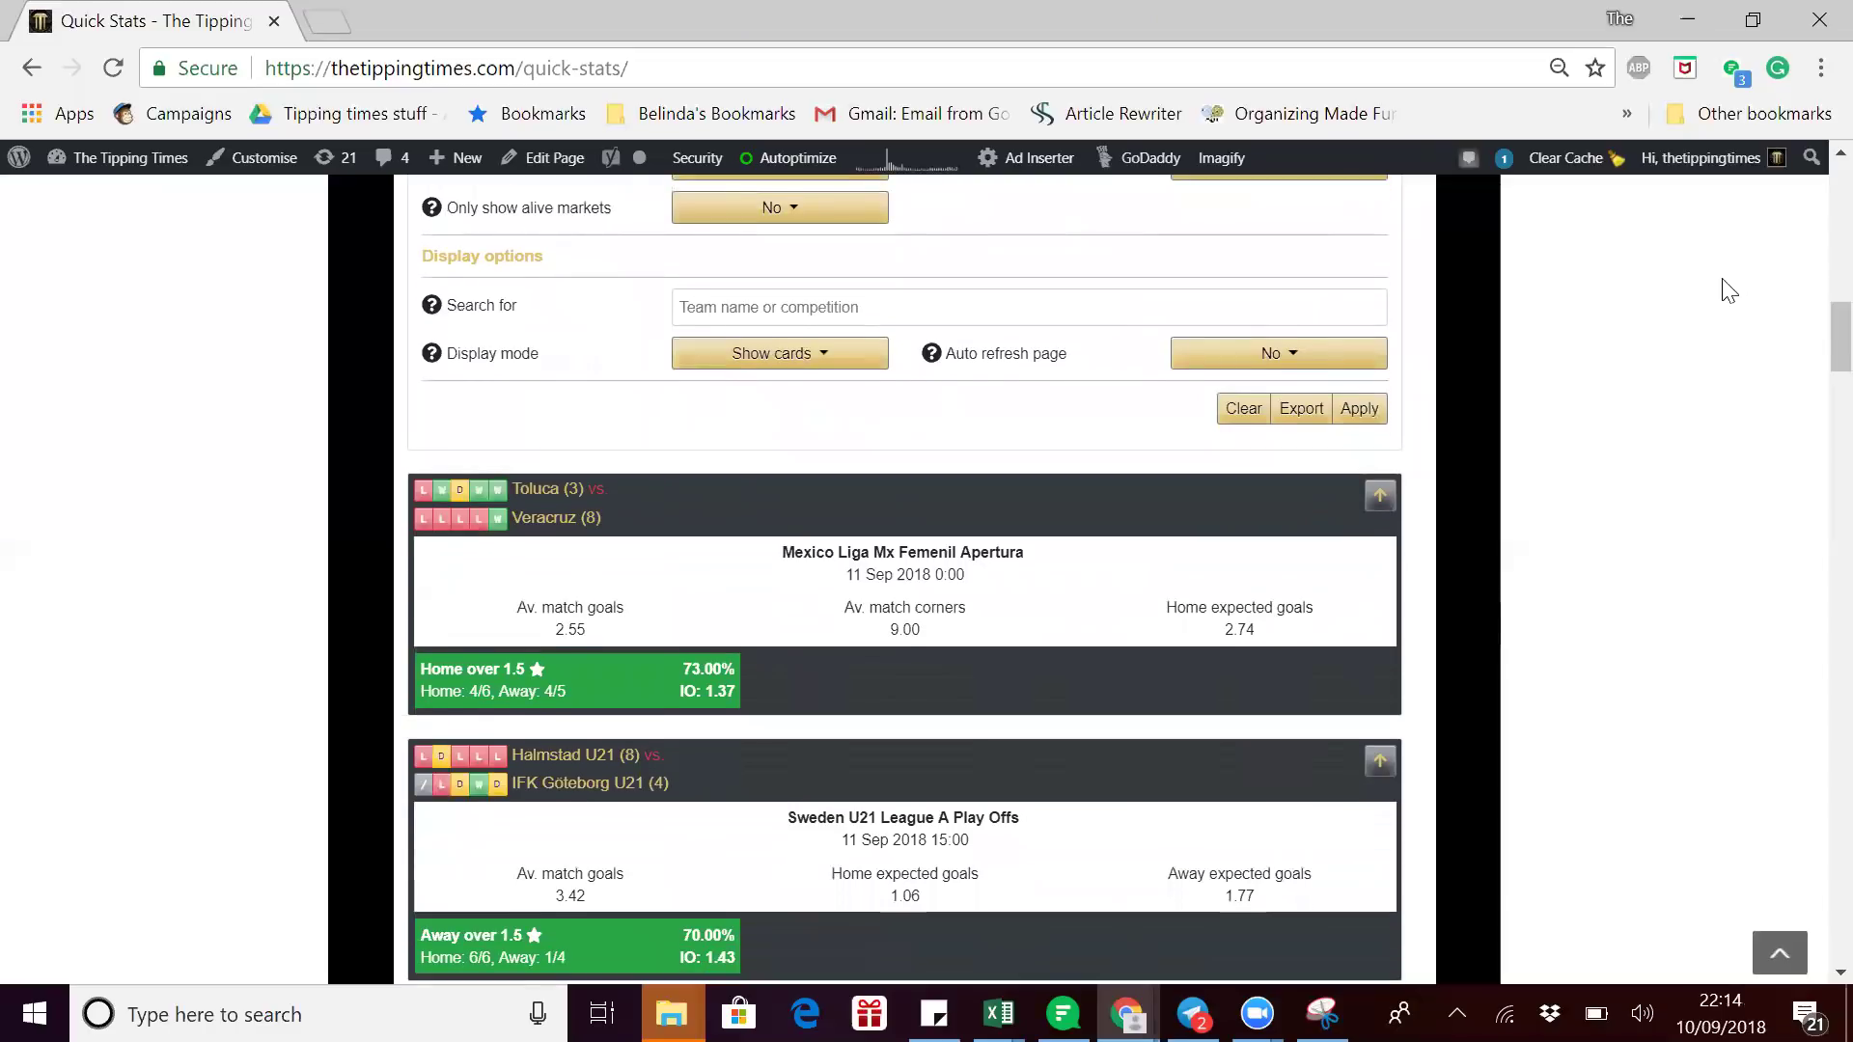
scroll(1812, 290, "up", 2)
scroll(1810, 277, "up", 10)
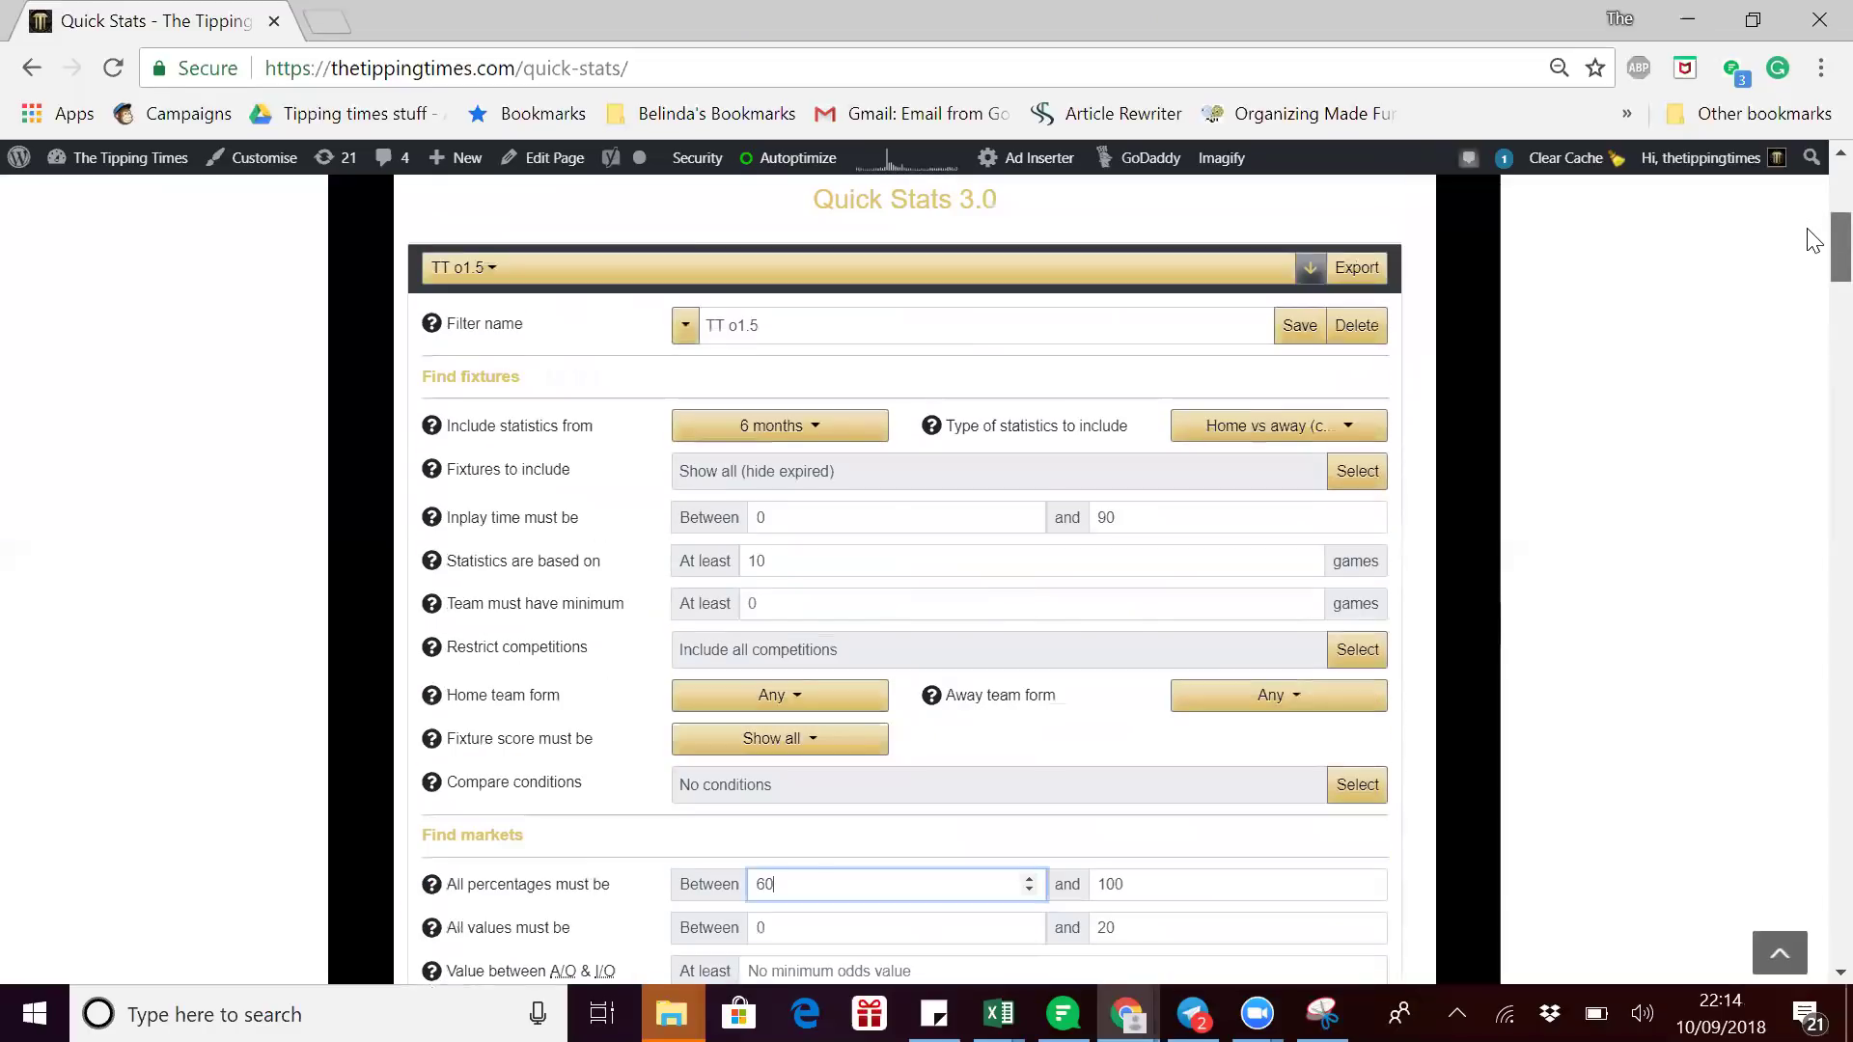
scroll(1811, 261, "down", 8)
scroll(1811, 251, "up", 7)
scroll(1810, 241, "up", 1)
Save the TT o1.5 filter at 60–100% and review the 58 matching fixtures.
left_click(1301, 328)
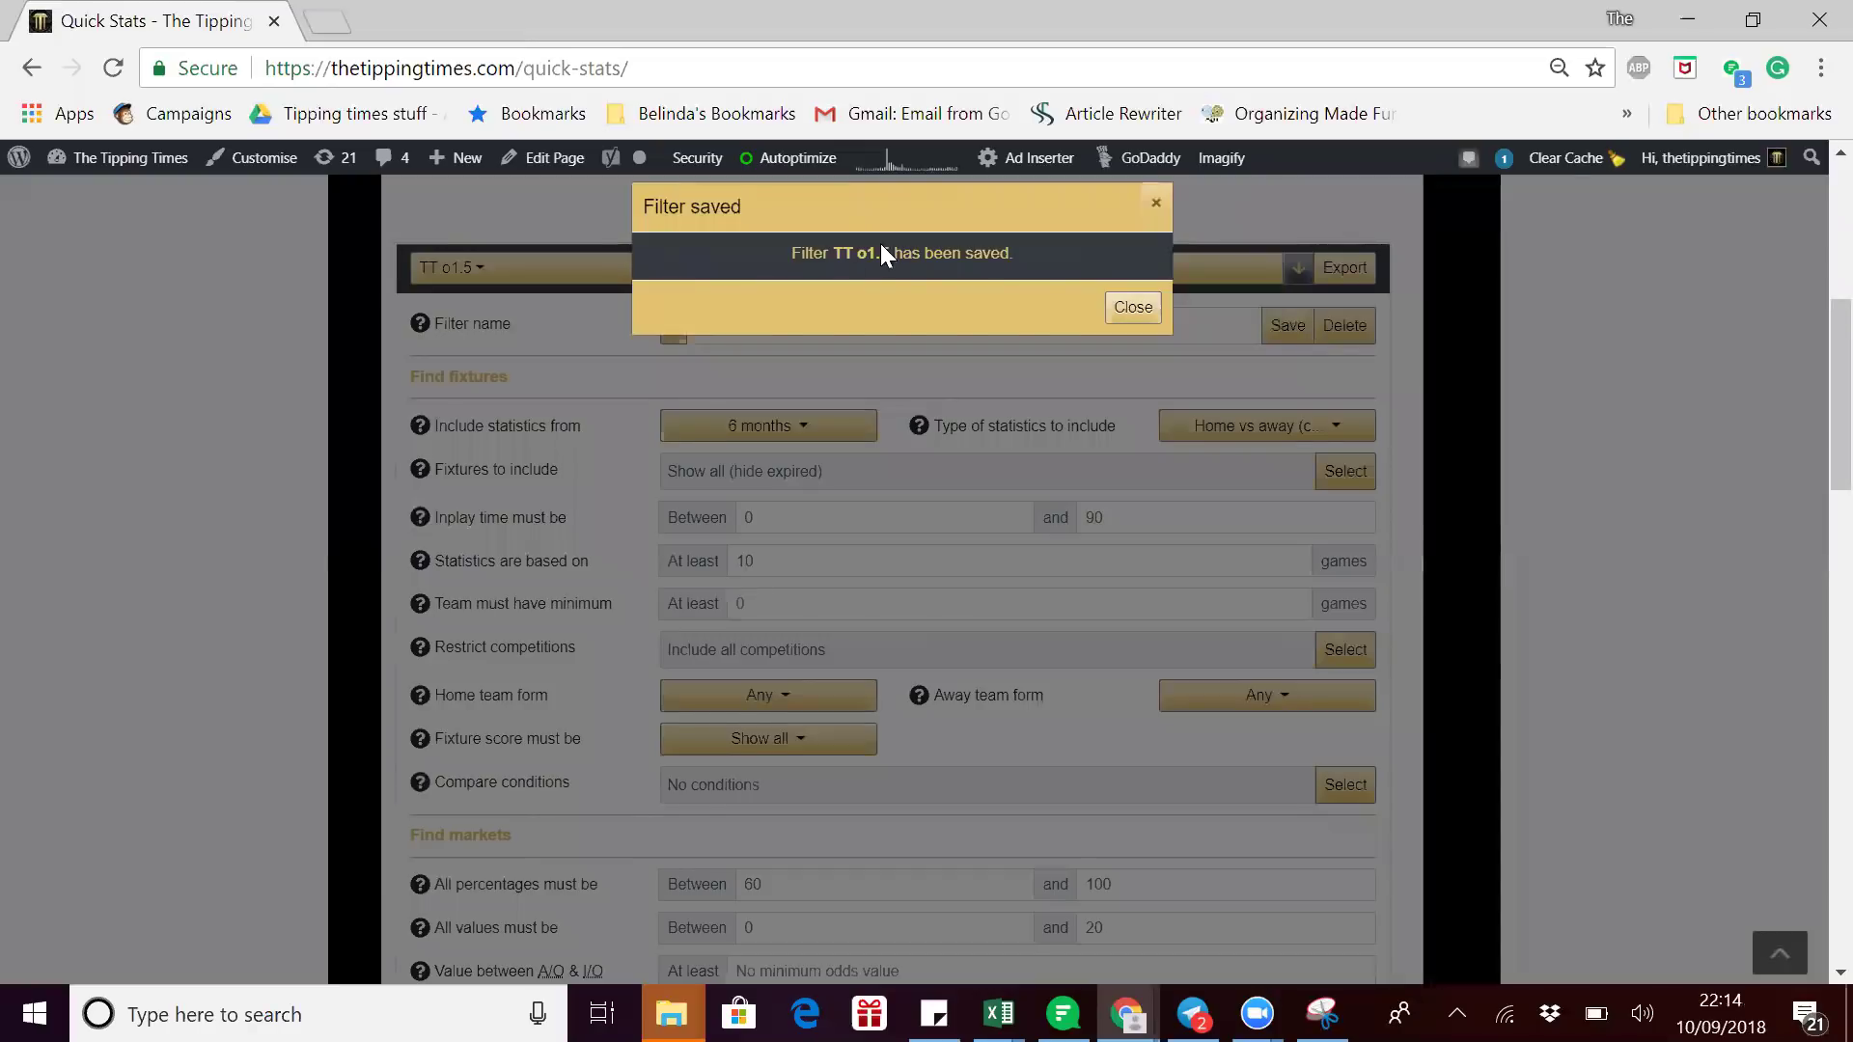
left_click(1133, 309)
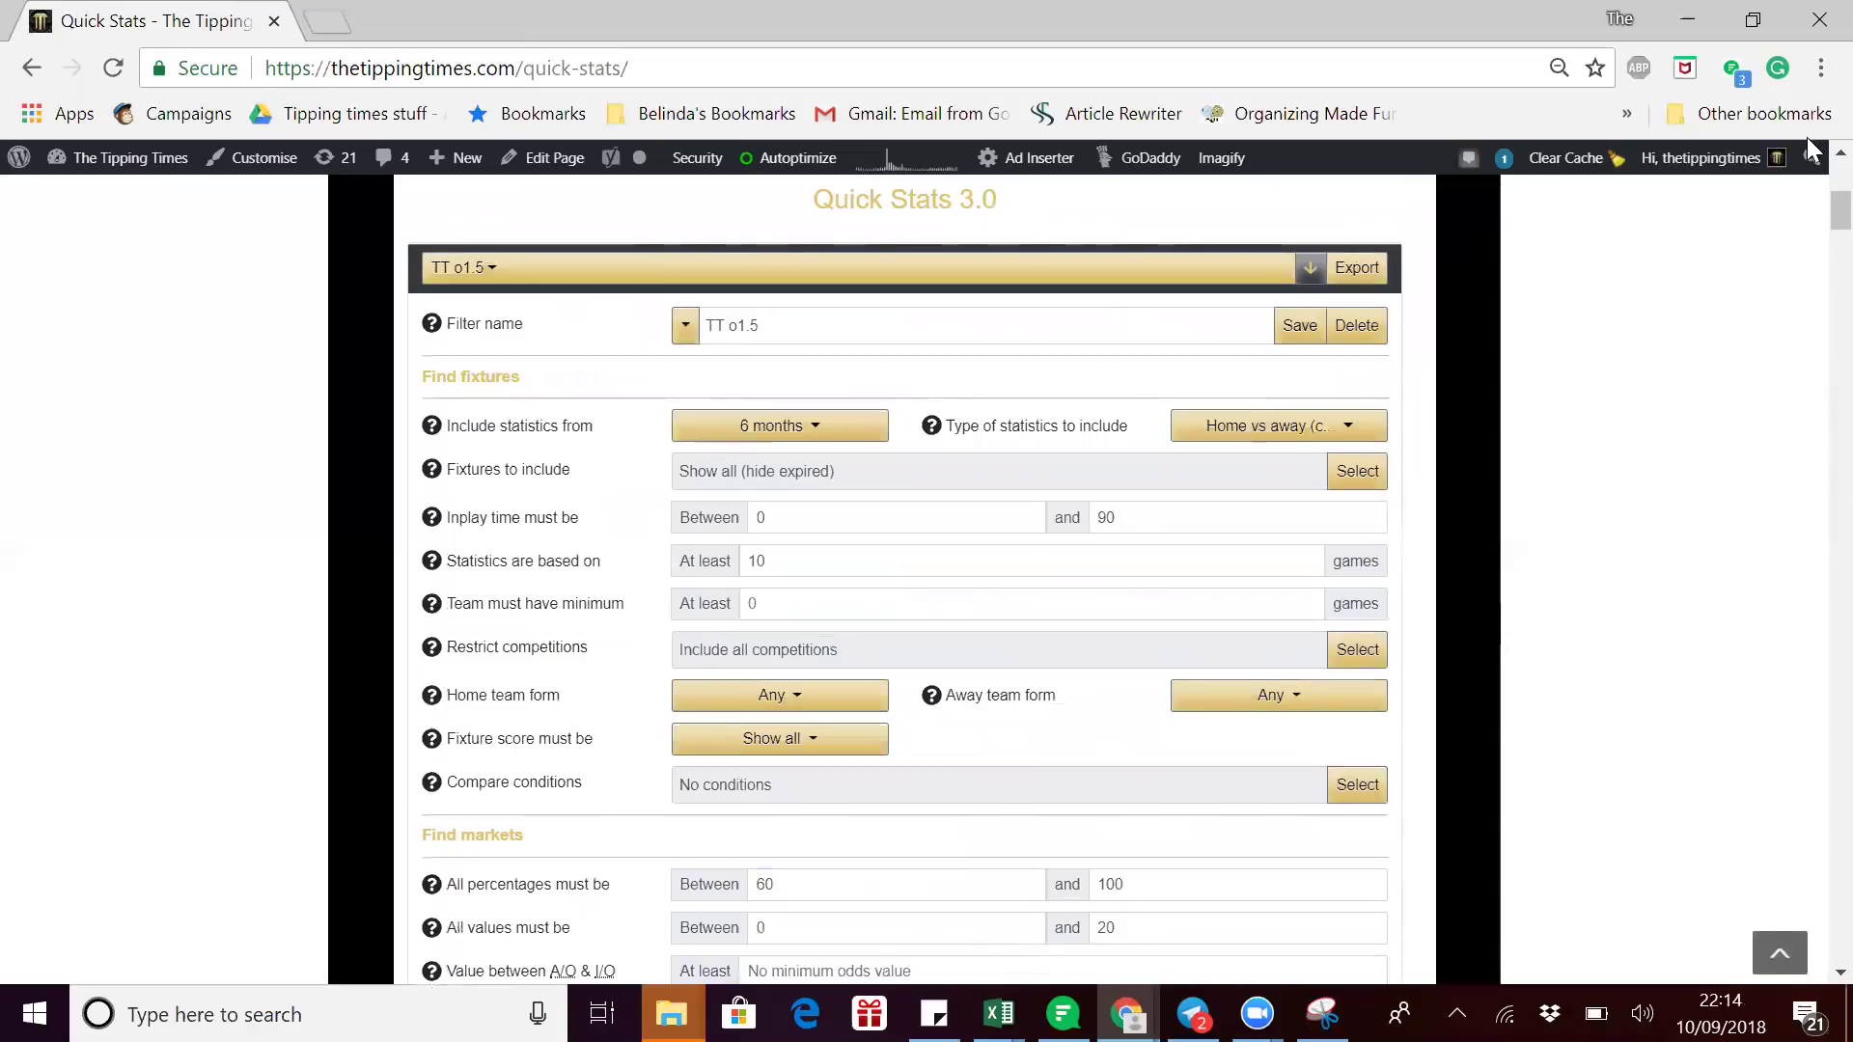
scroll(1812, 232, "down", 8)
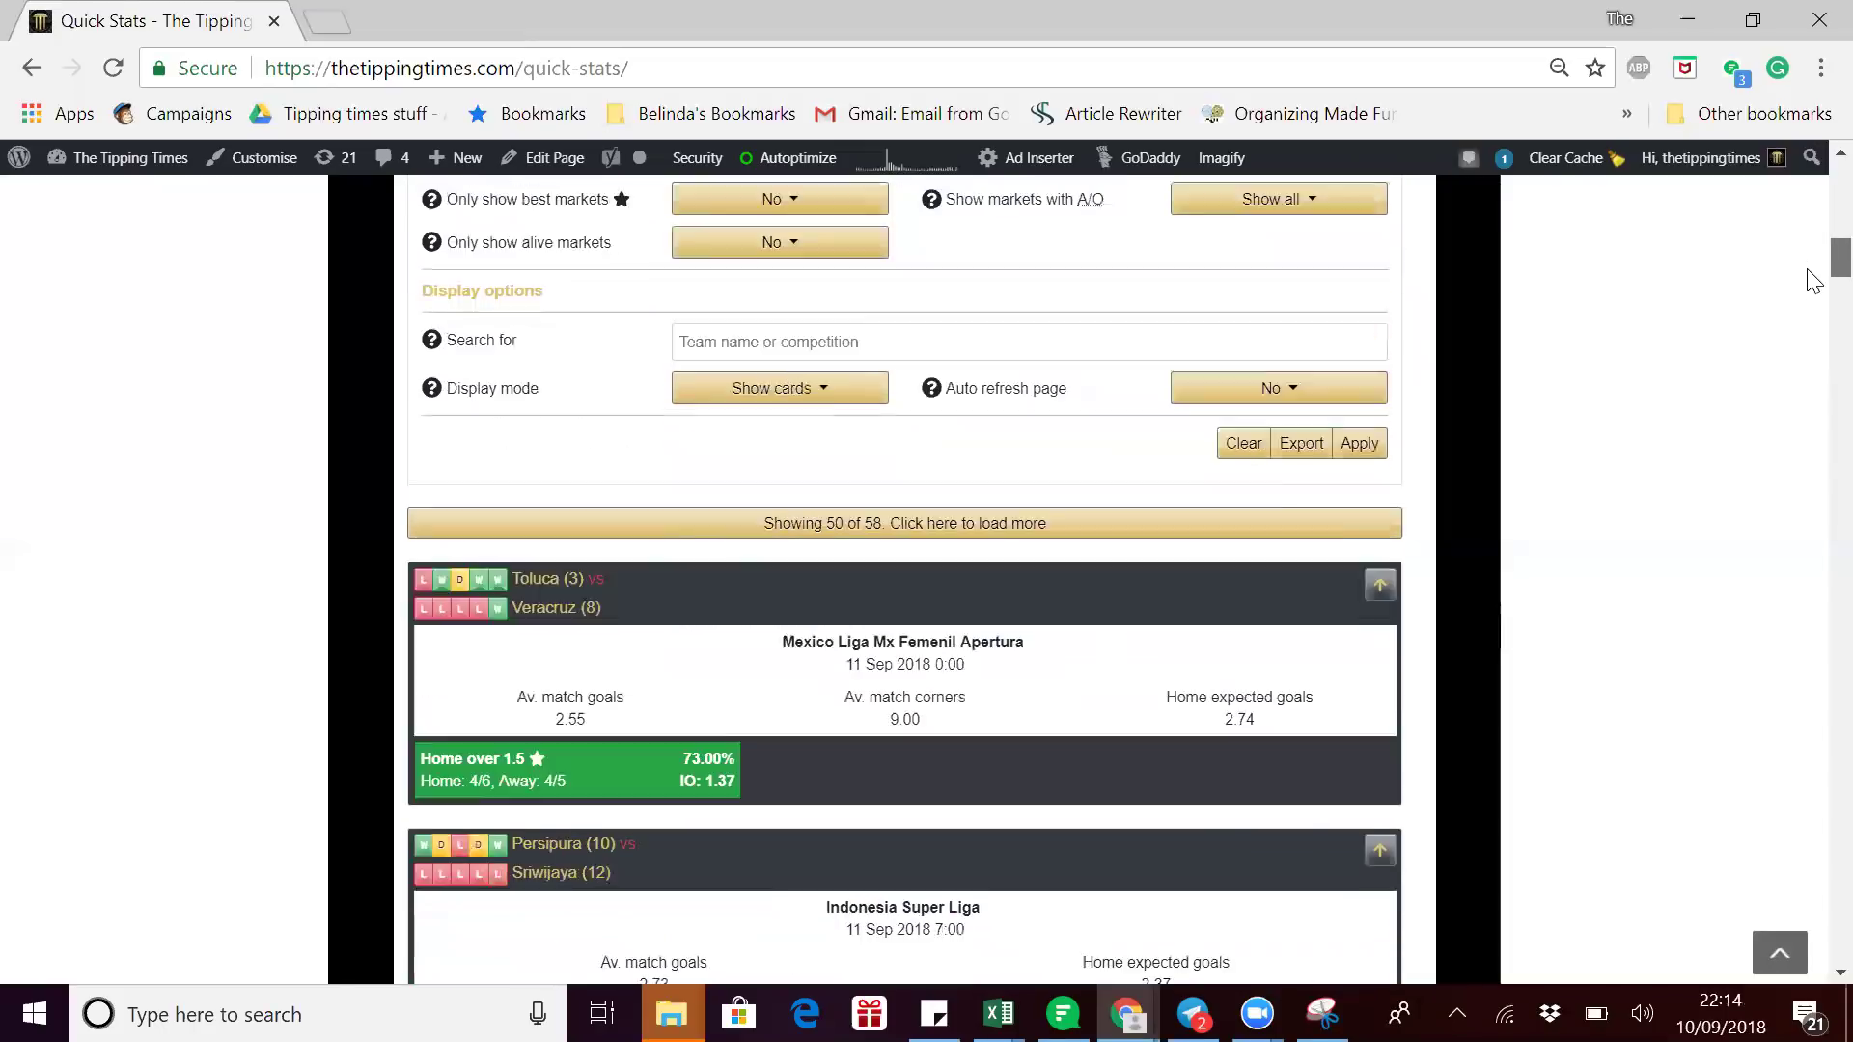
scroll(1813, 288, "down", 6)
scroll(1813, 282, "up", 2)
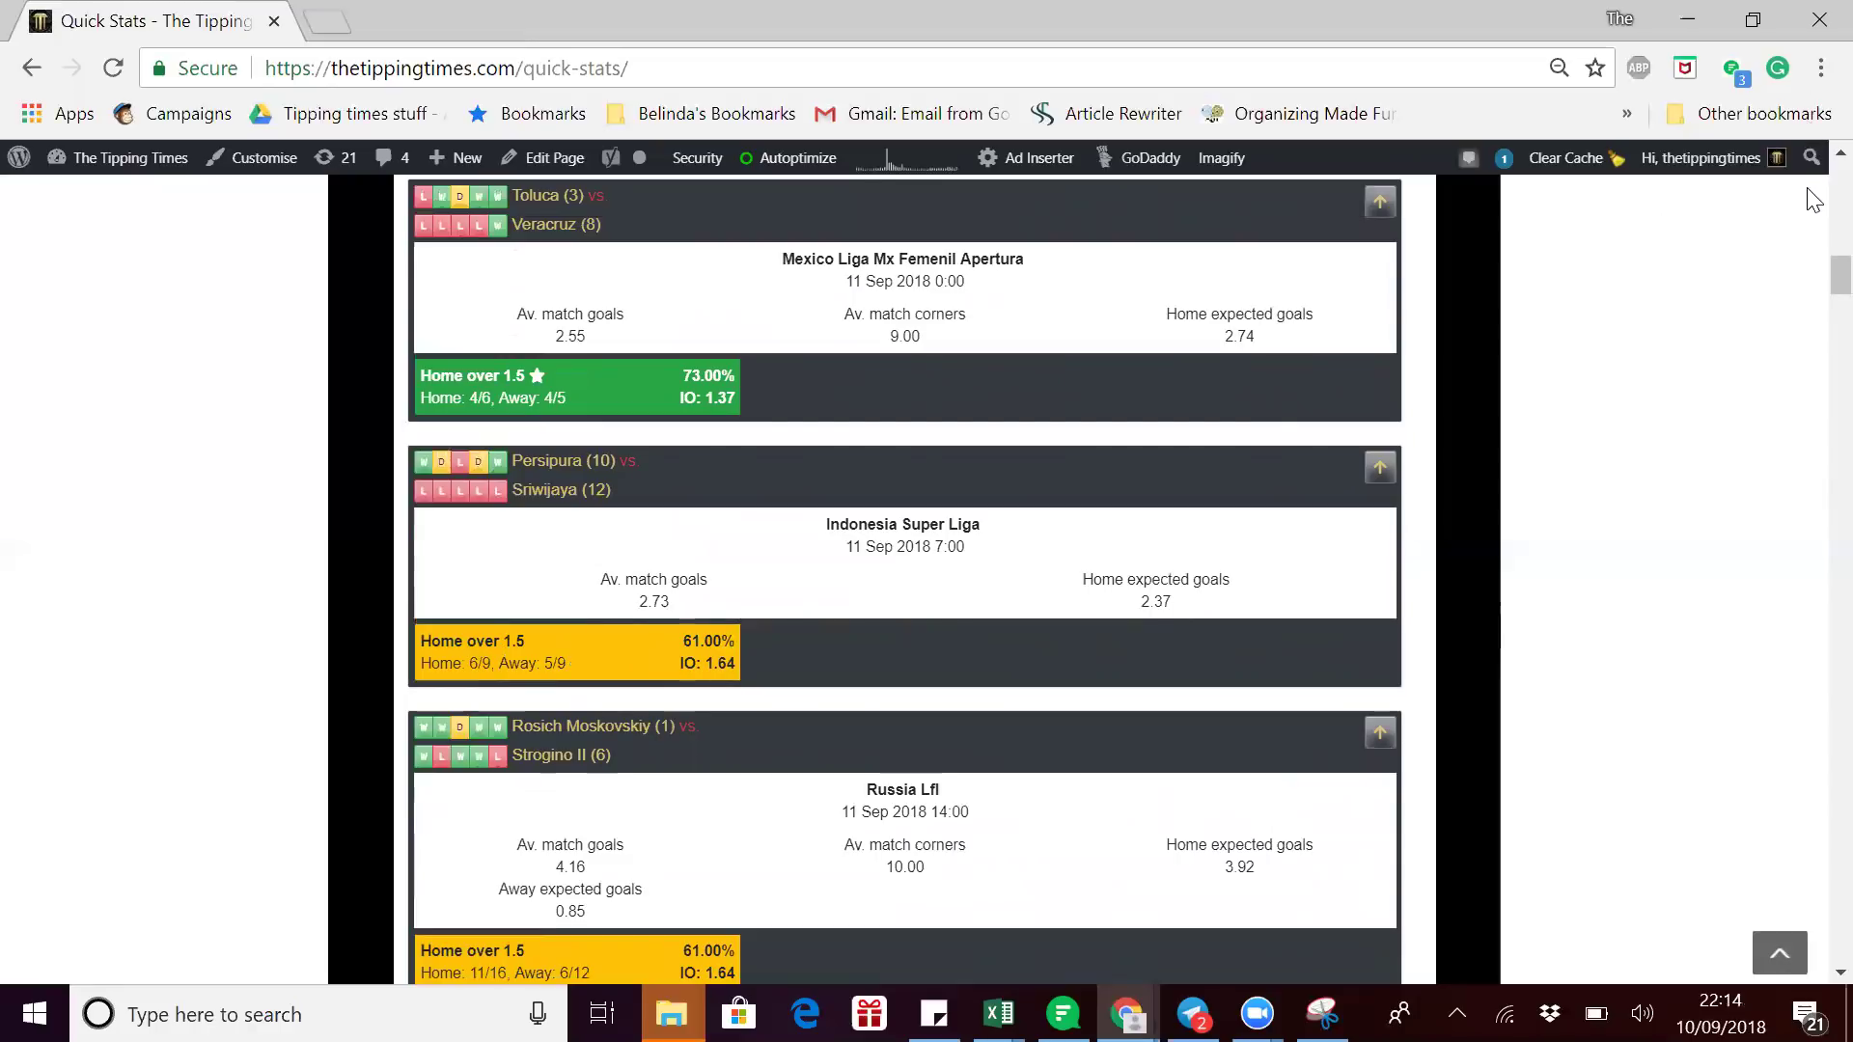
left_click_drag(1814, 267, 1814, 226)
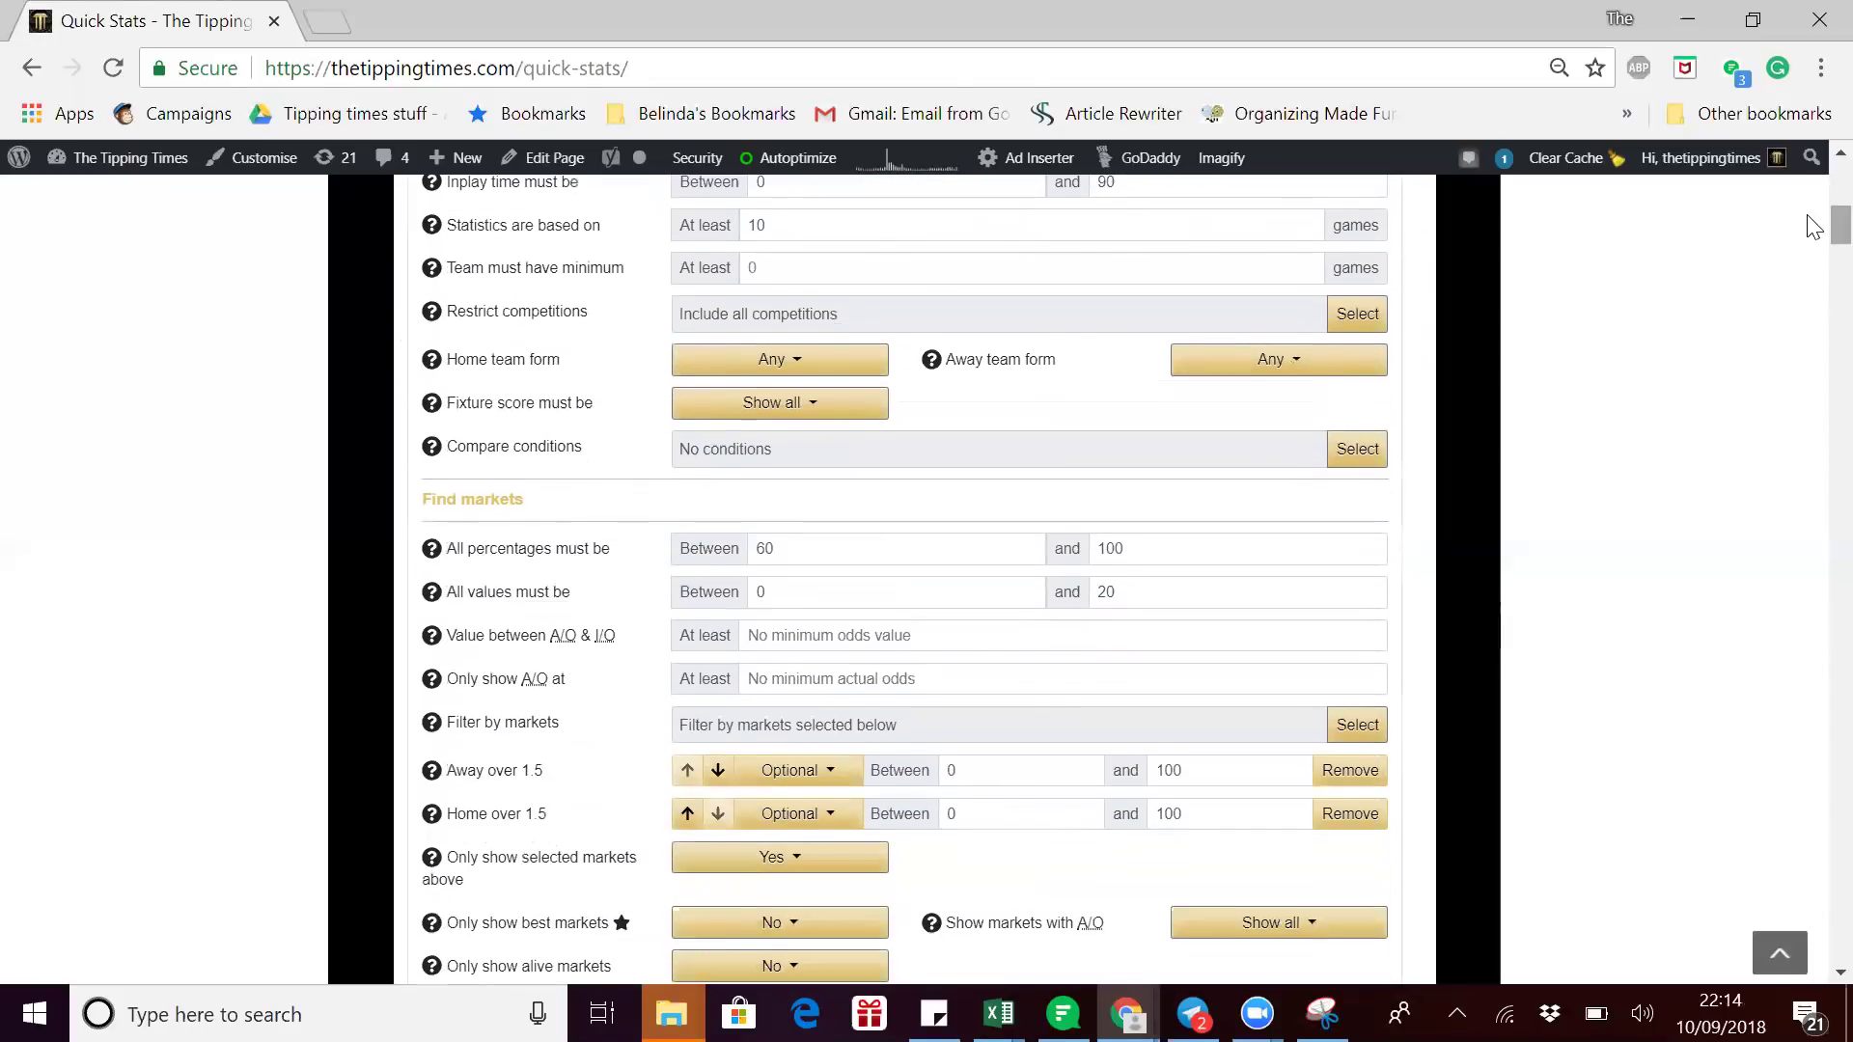
Change the All percentages minimum from 60 back to 70.
left_click(852, 547)
key("BackSpace")
key("BackSpace")
type("70")
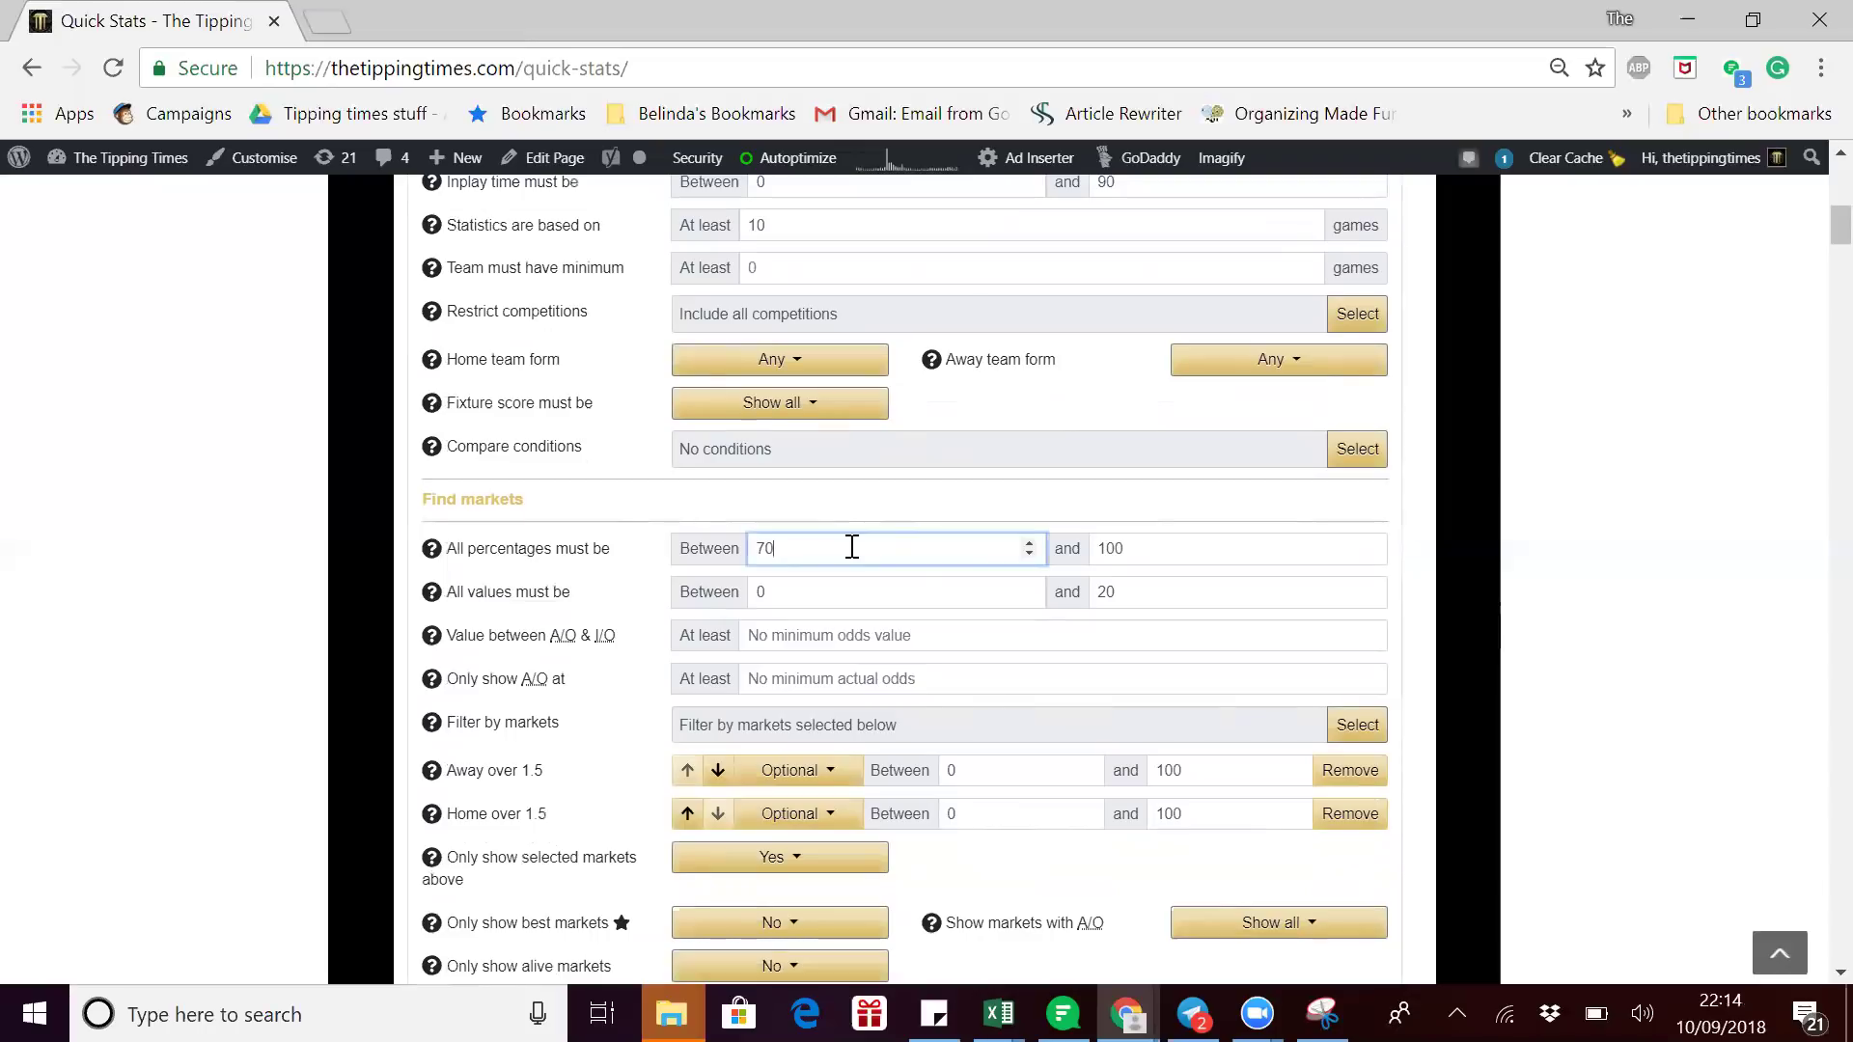
mouse_move(1811, 193)
left_mouse_down()
mouse_move(1815, 223)
mouse_move(1814, 191)
left_mouse_up()
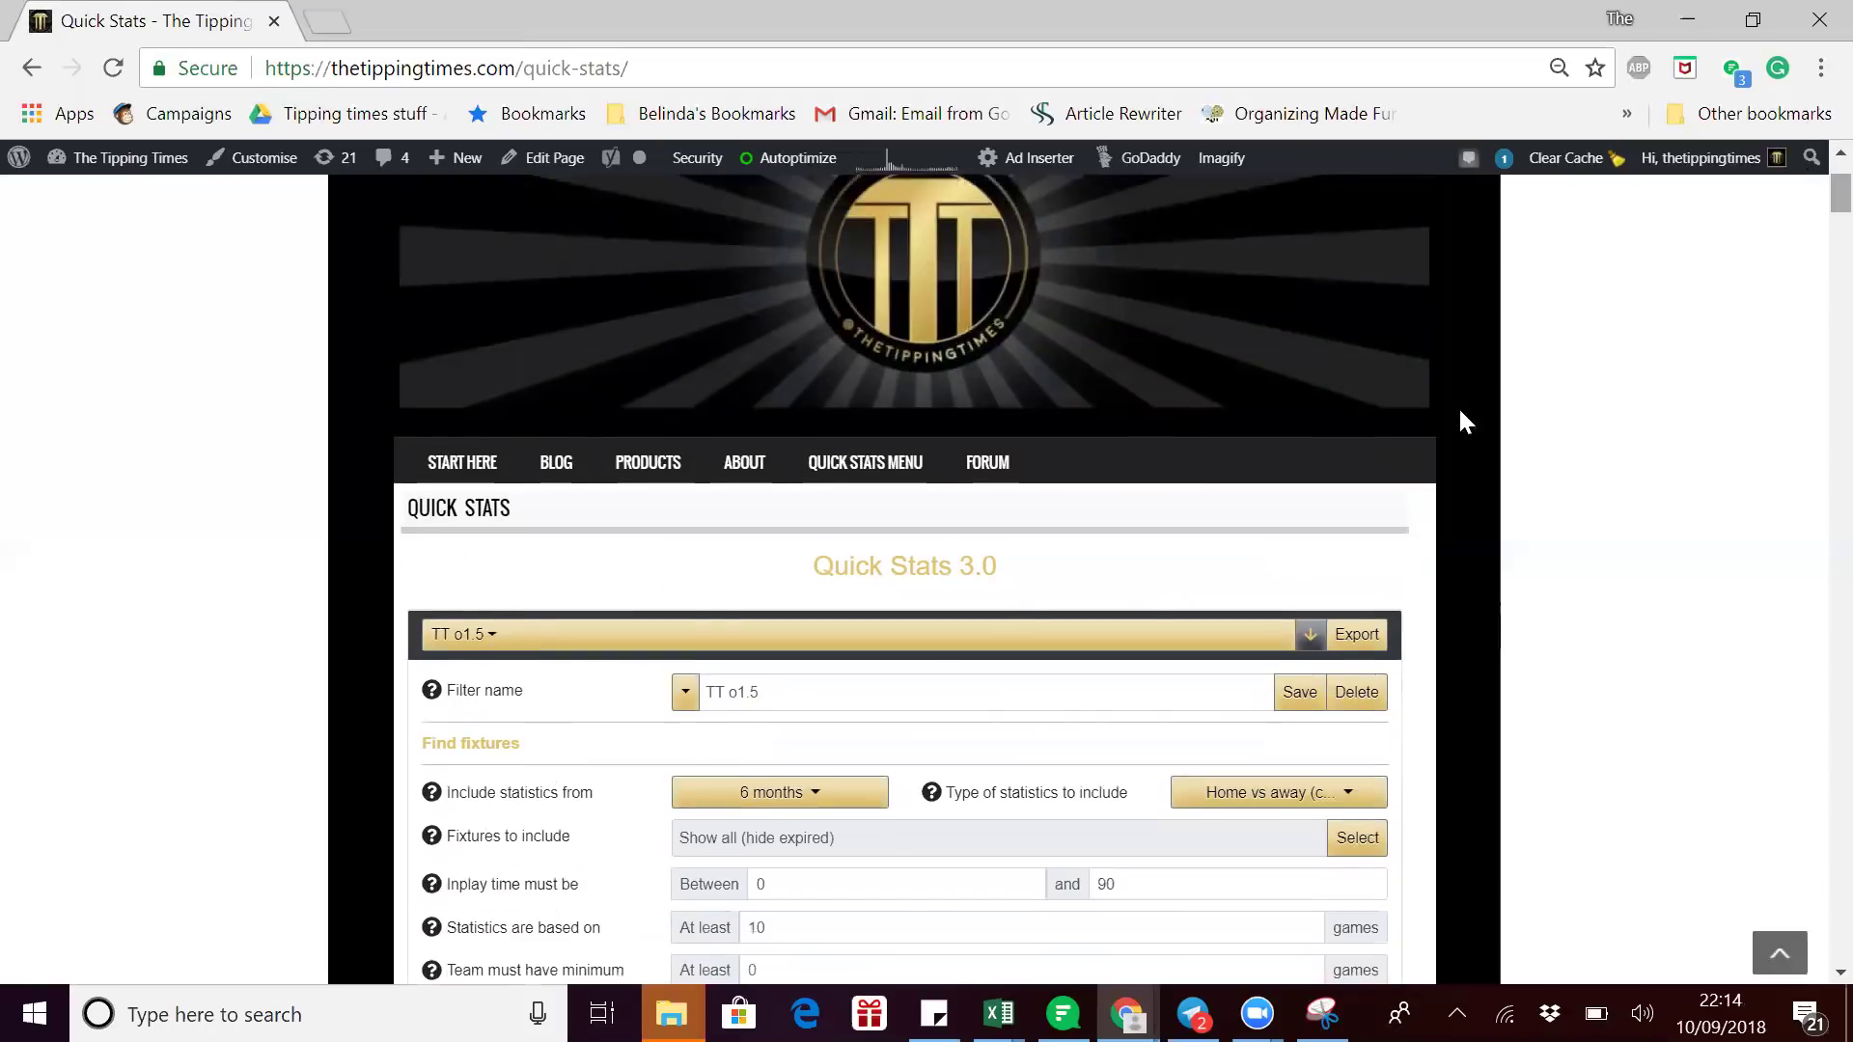
Save the TT o1.5 filter at 70–100% and check fixtures led by Toluca vs Veracruz.
left_click(1302, 695)
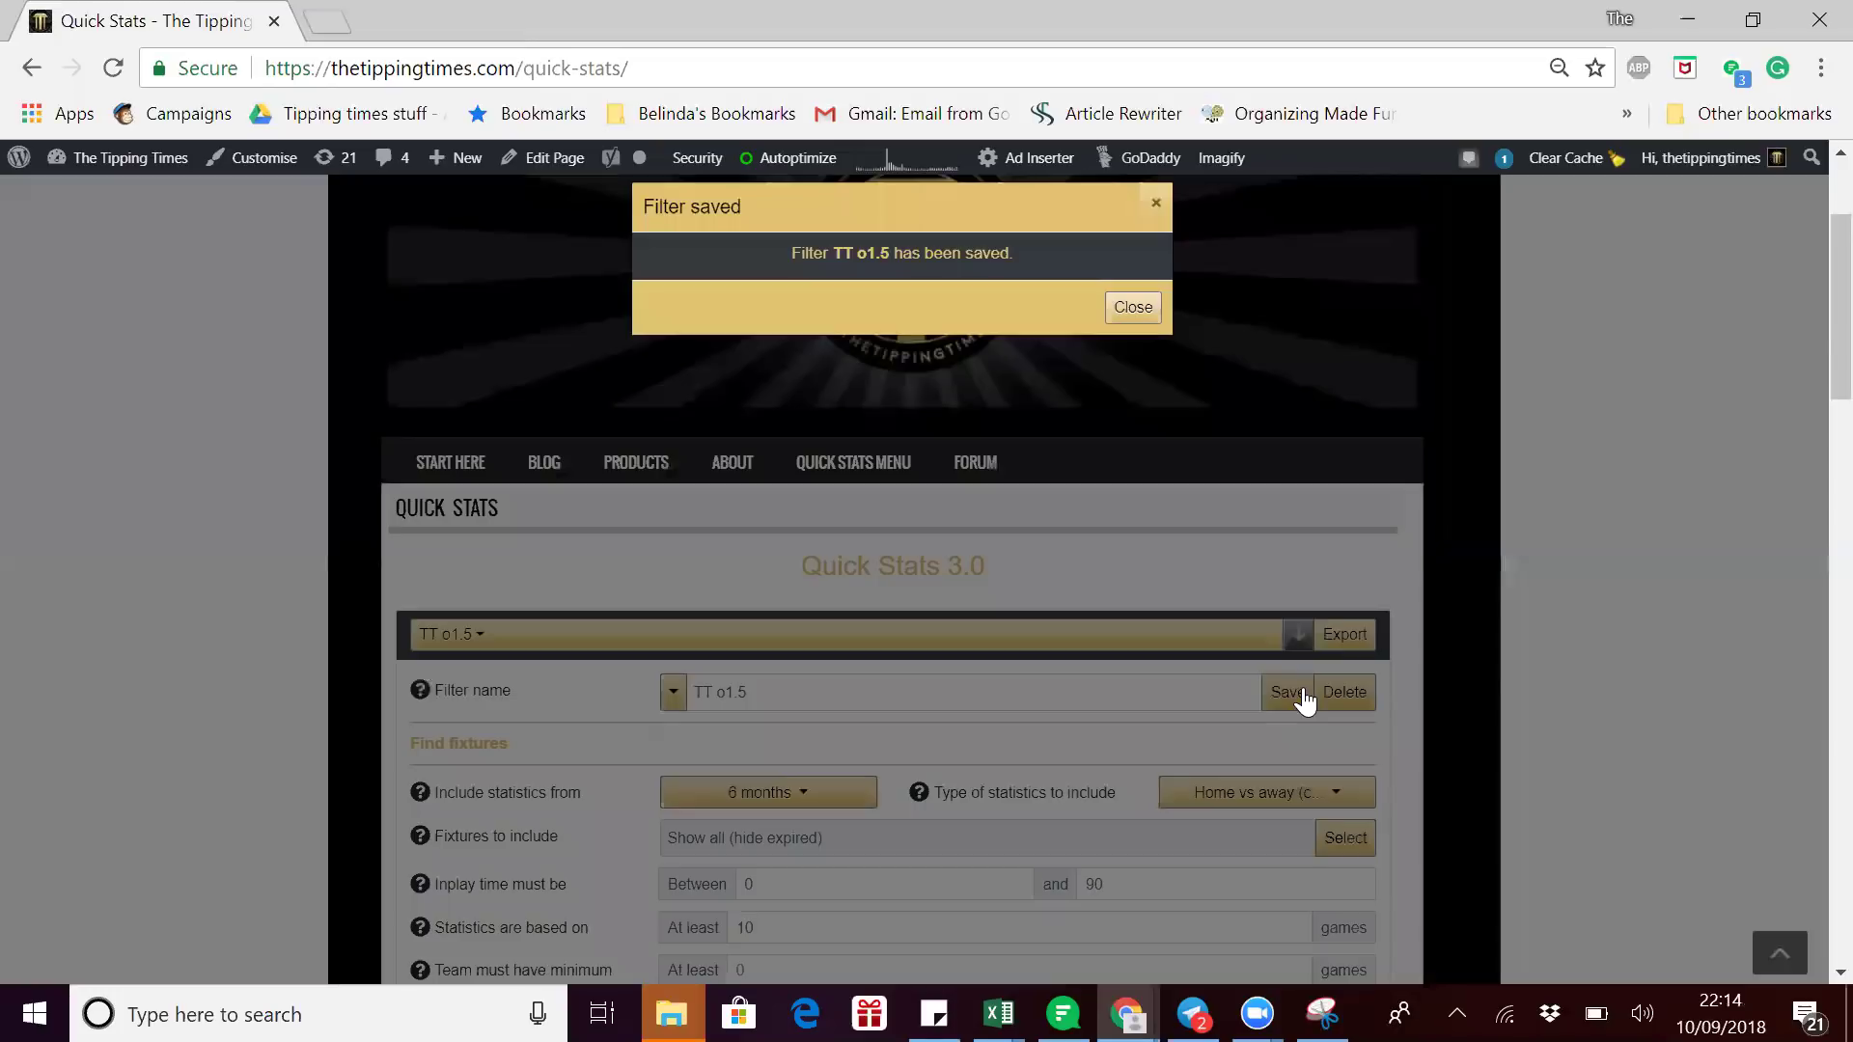
left_click(1132, 307)
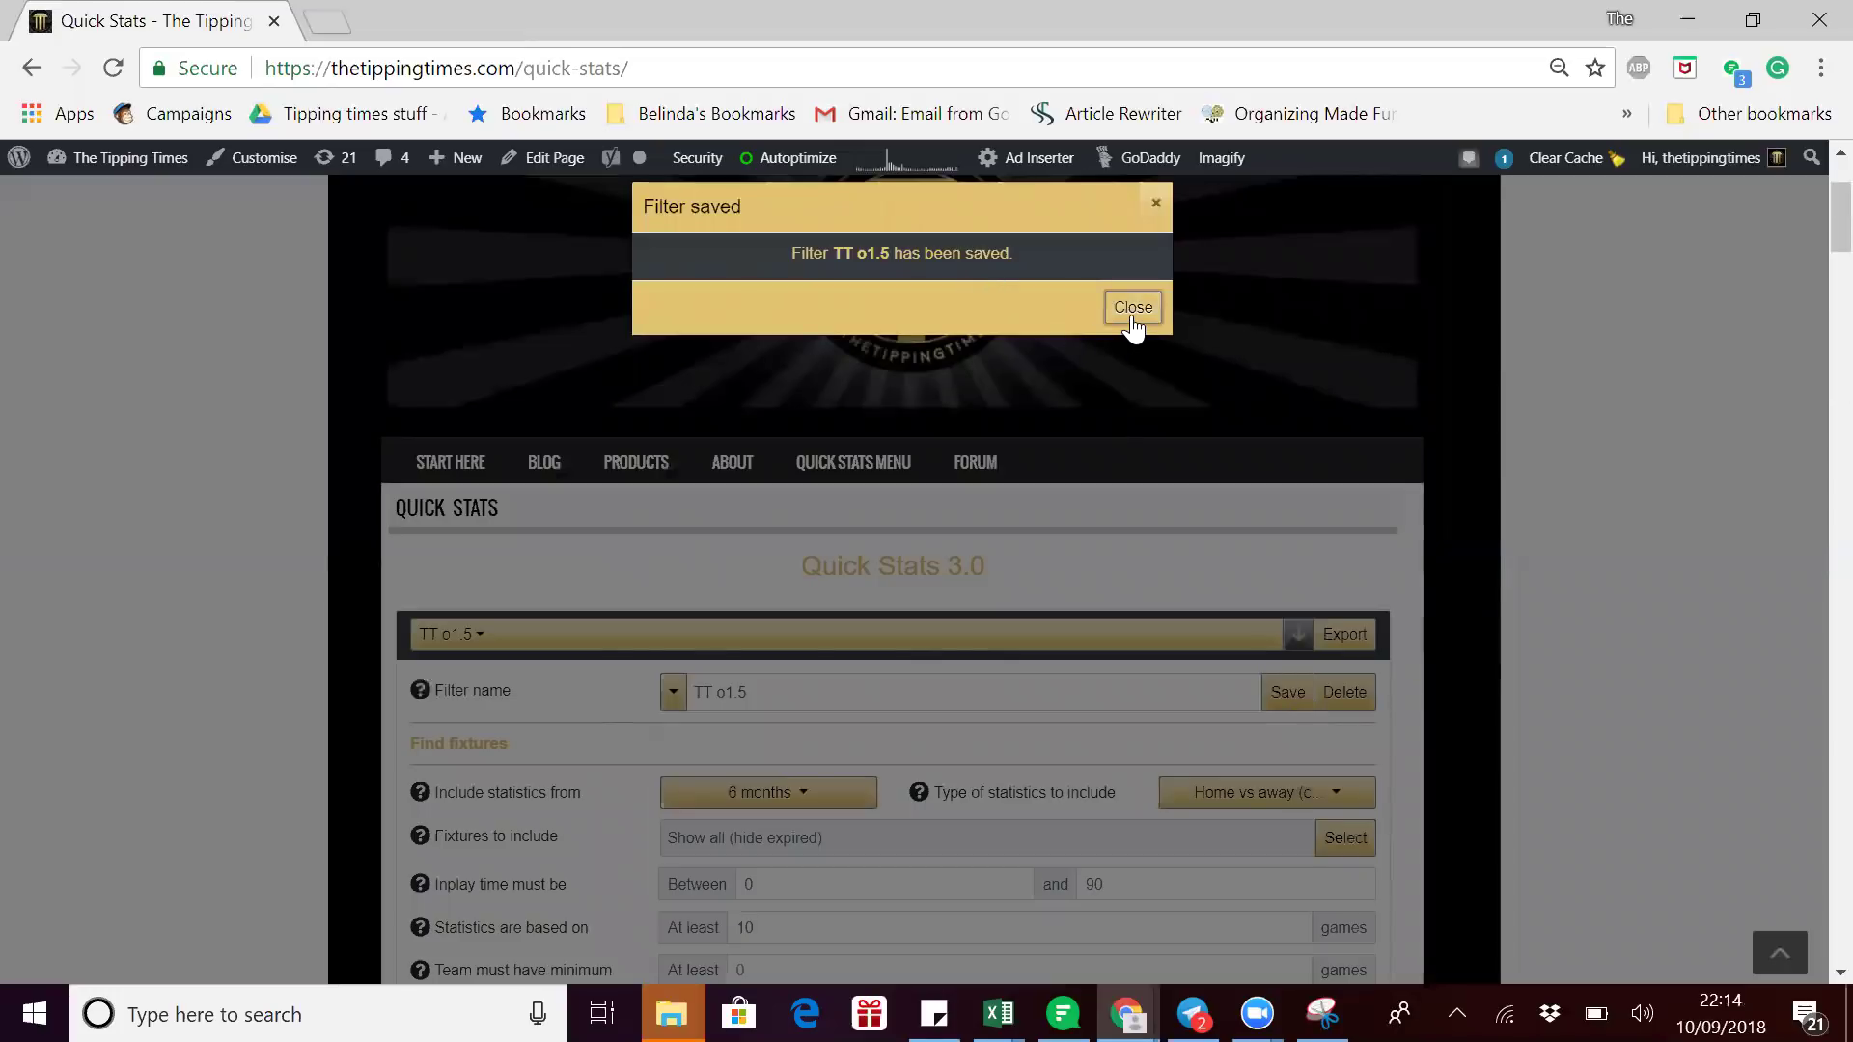
scroll(1814, 343, "down", 15)
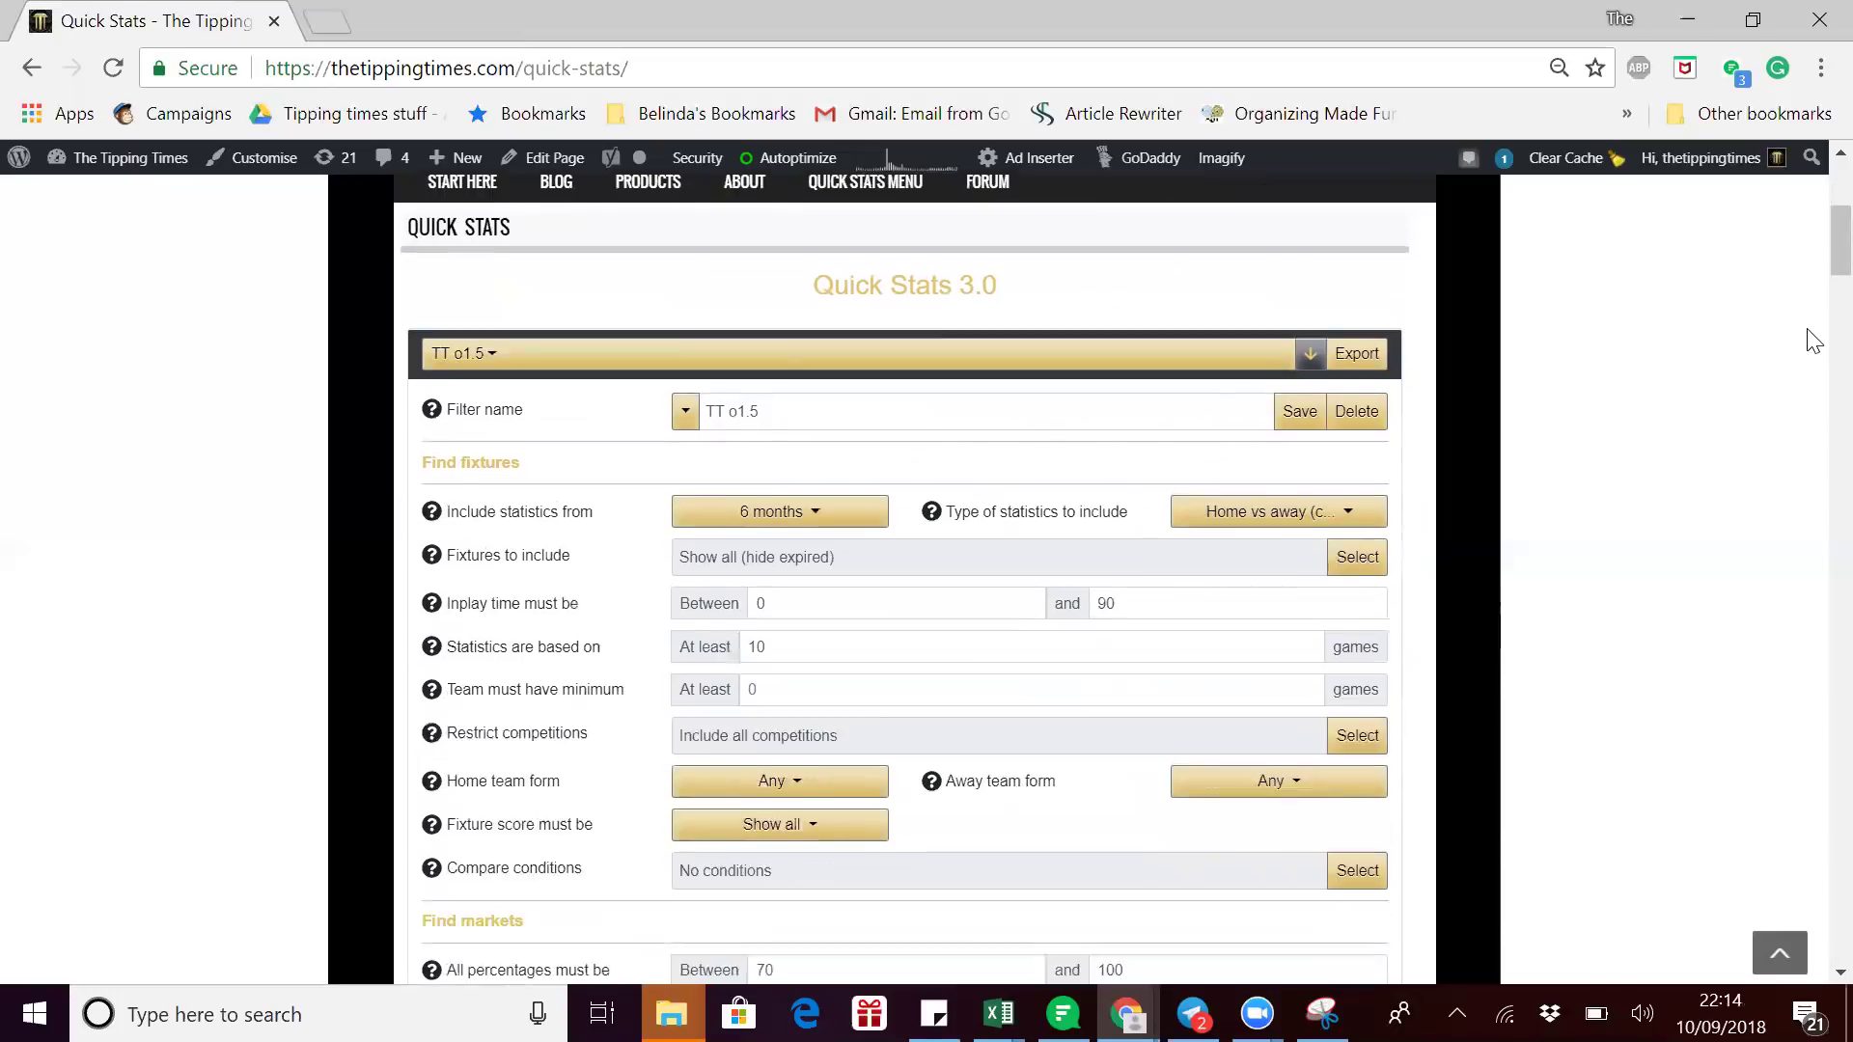
scroll(1809, 333, "down", 1)
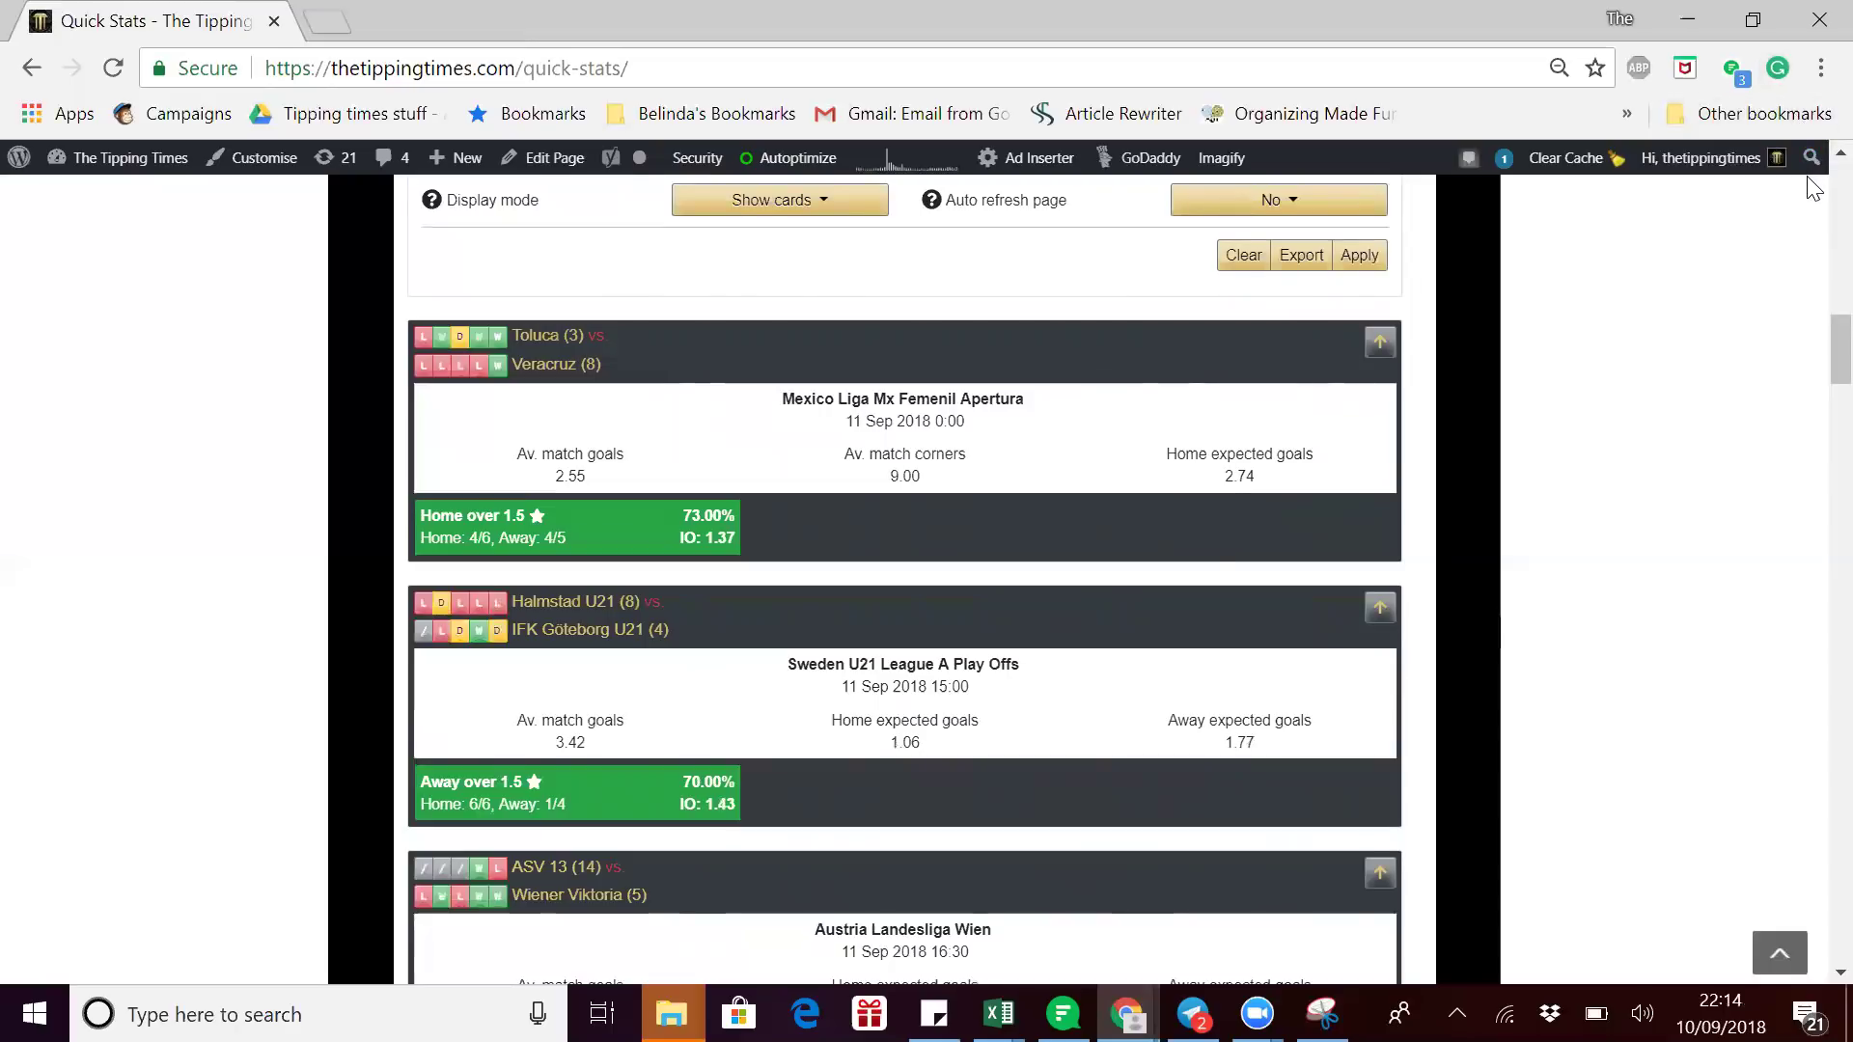
scroll(1812, 188, "up", 8)
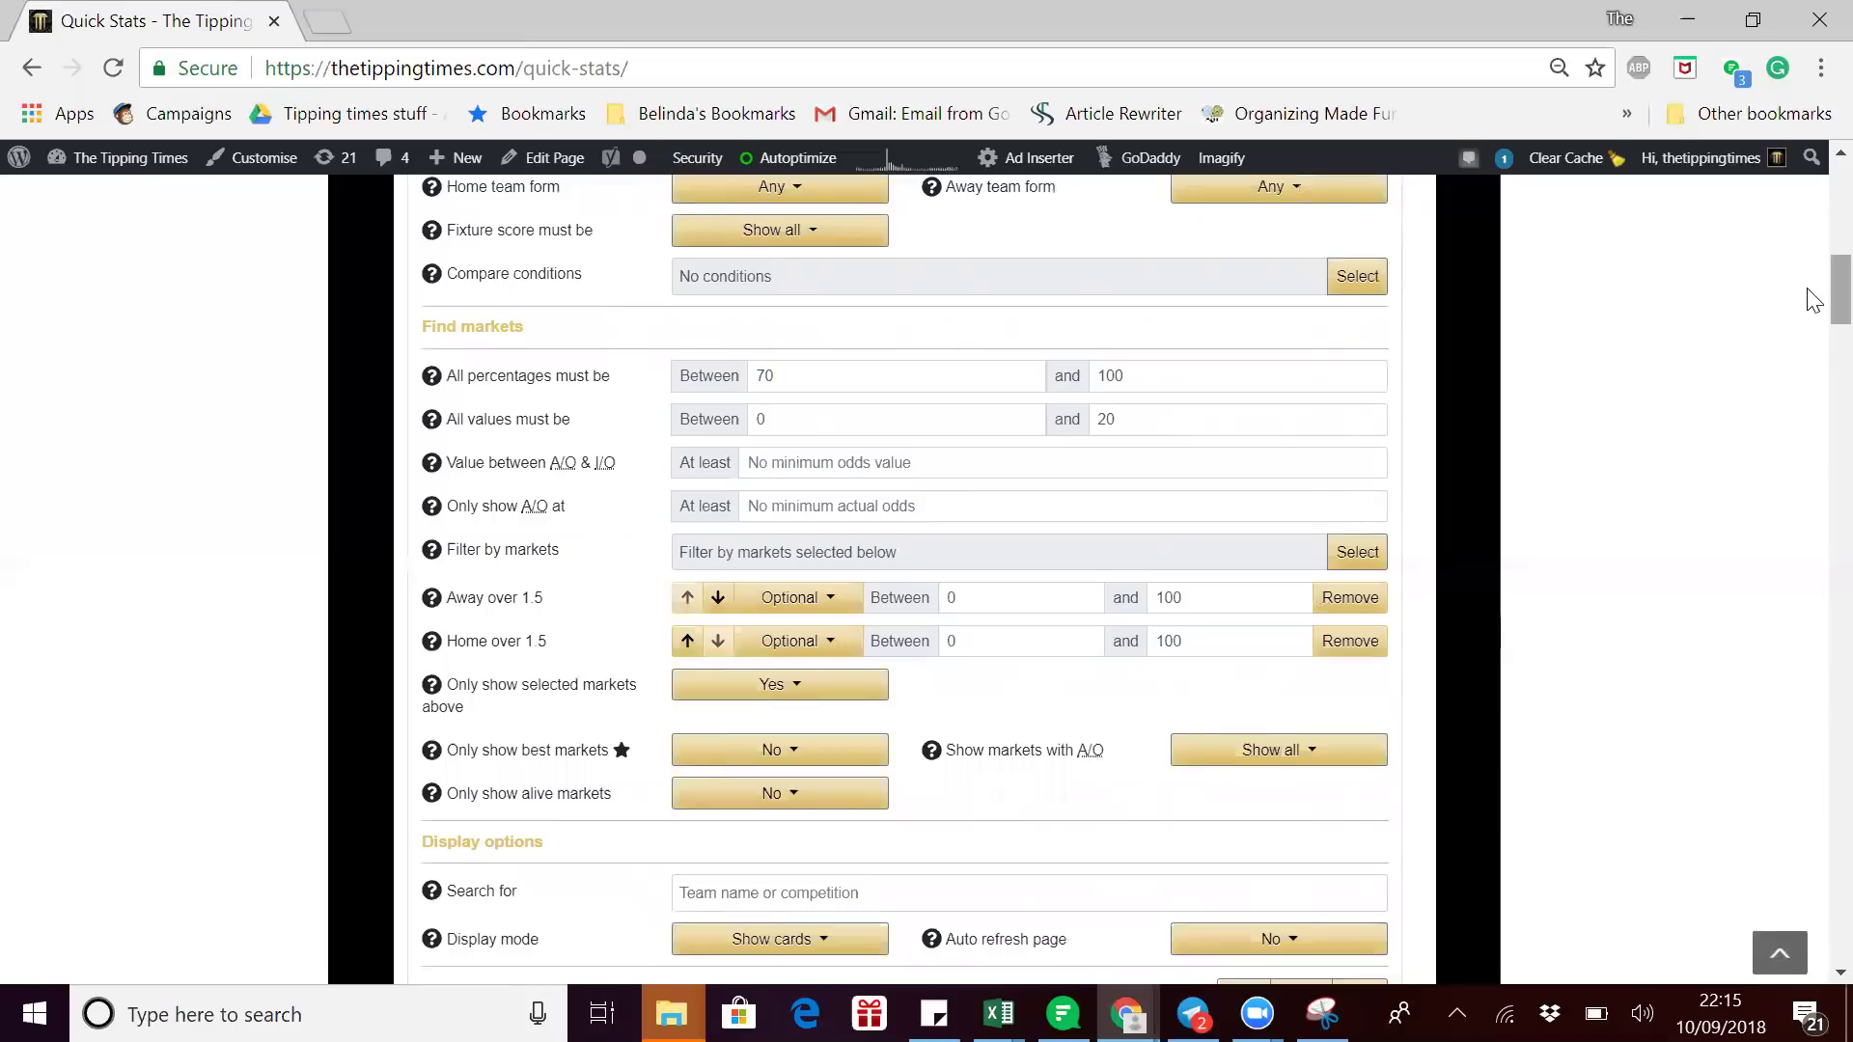
scroll(1815, 275, "up", 3)
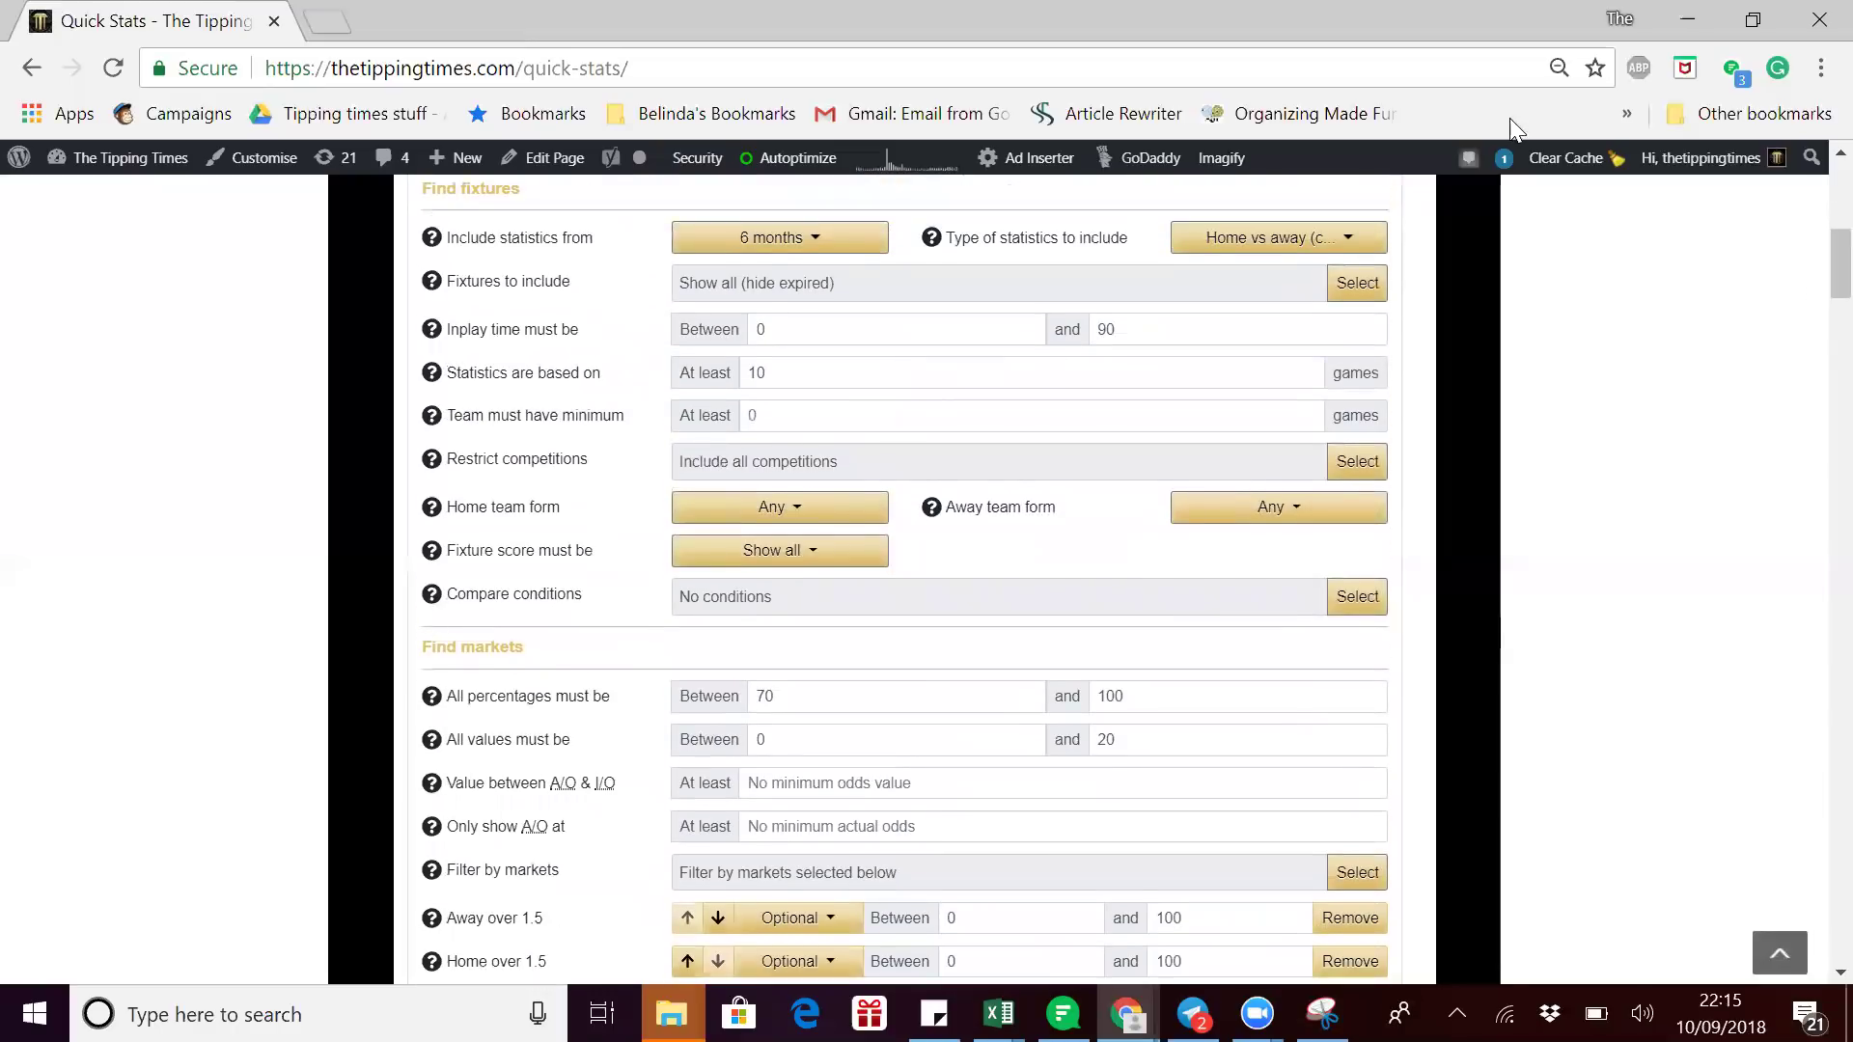